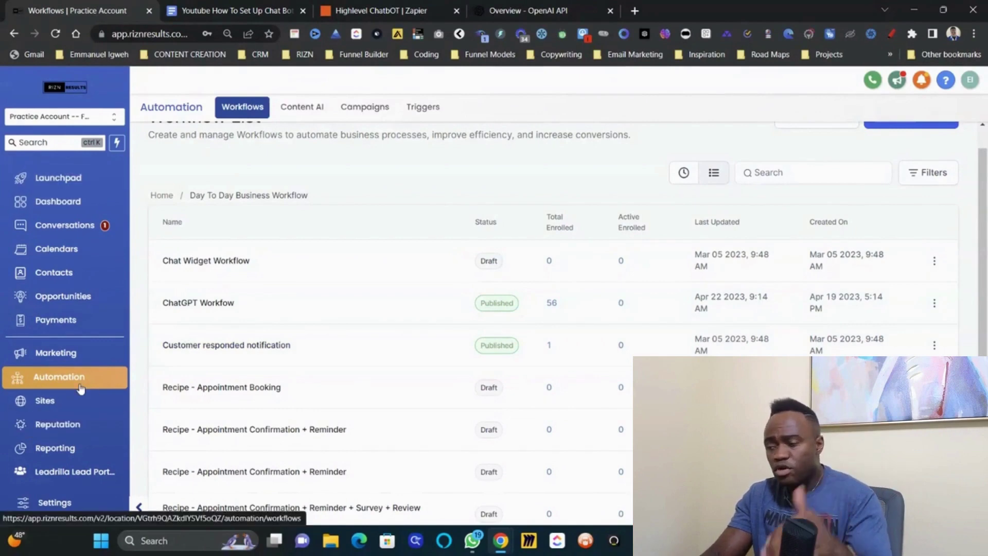
- Look at the template options for creating a new workflow and return to the workflow list
scroll(713, 307, up, 1)
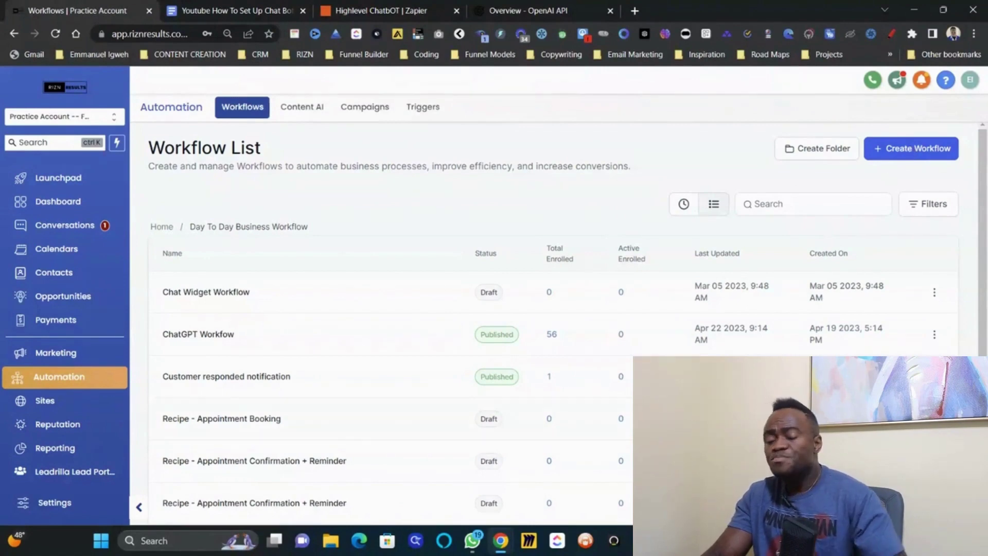
click(891, 146)
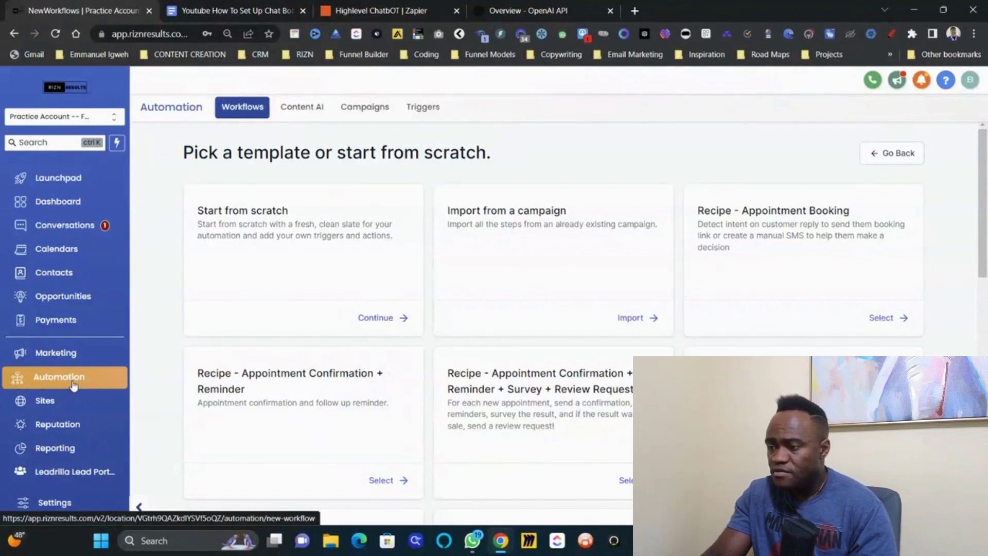
click(54, 354)
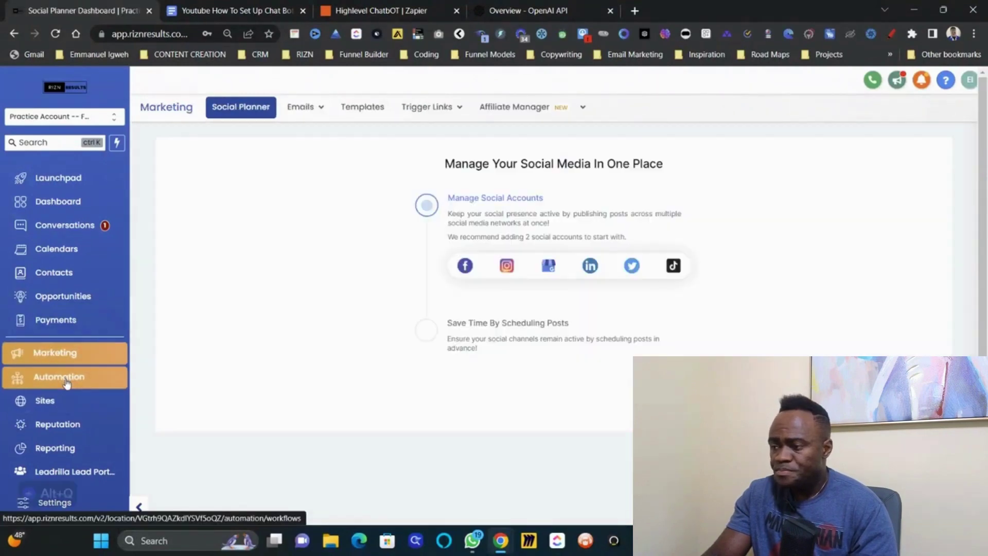
click(66, 380)
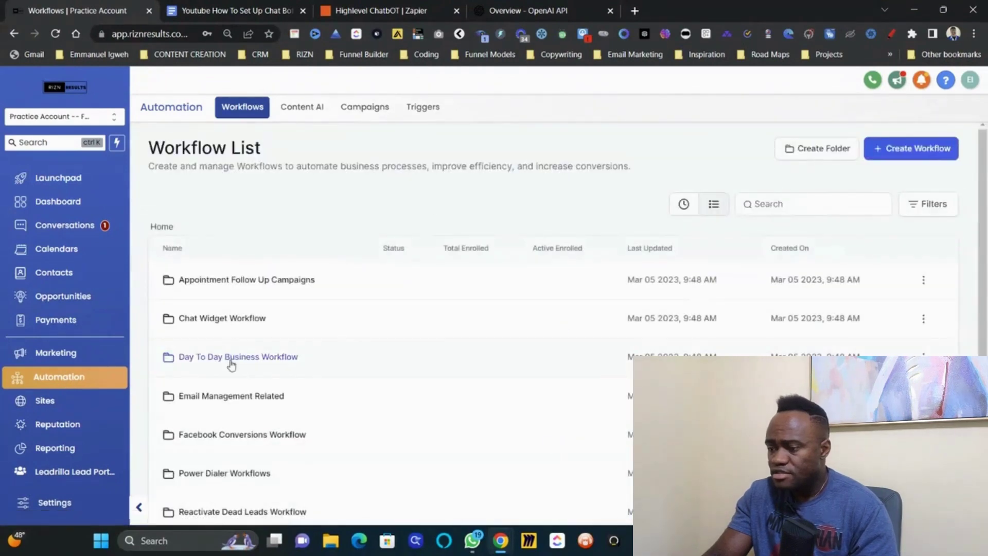
- Open ChatGPT Workfow in the Day To Day Business Workflow folder, examine its triggers and branches, and return to the workflows
click(231, 359)
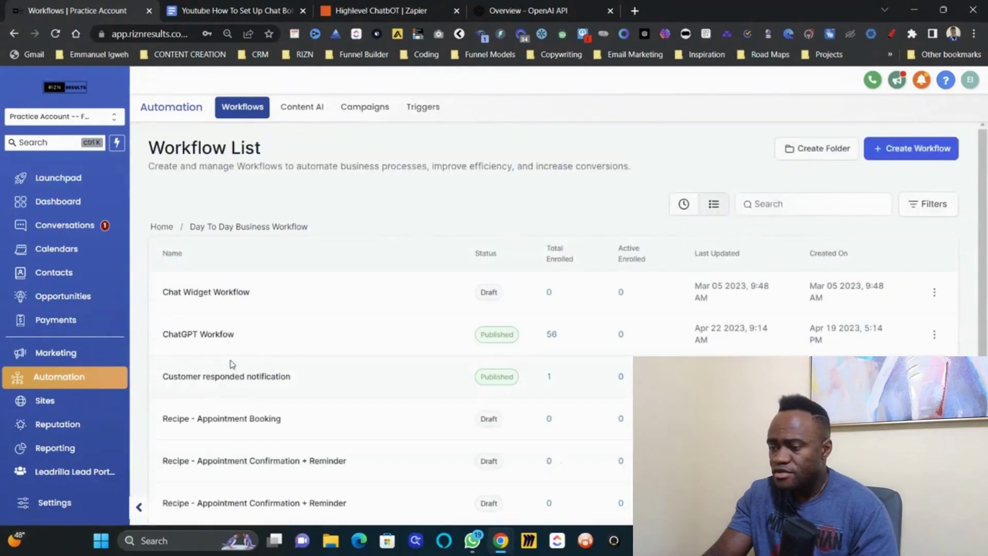
click(212, 340)
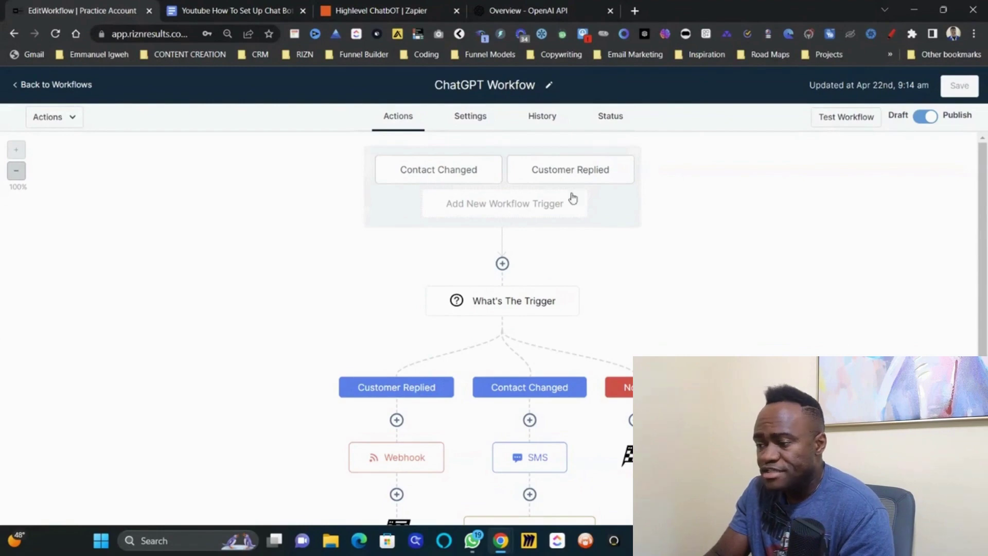
scroll(574, 211, down, 2)
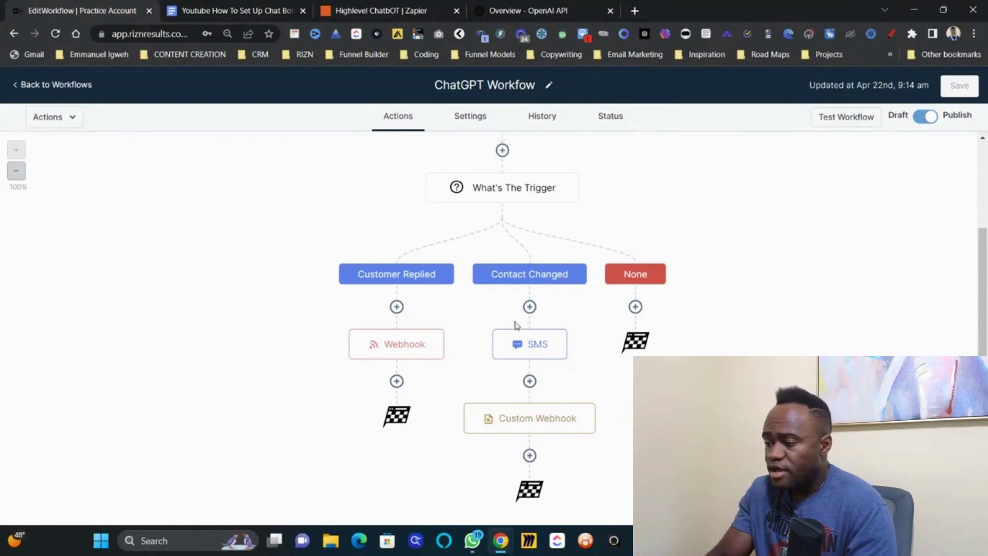
scroll(463, 308, up, 2)
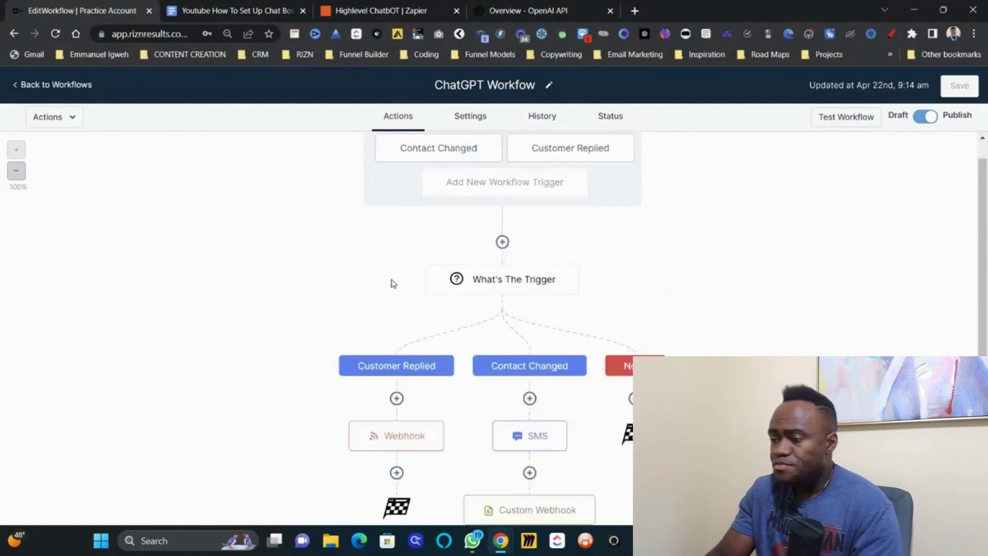
click(60, 92)
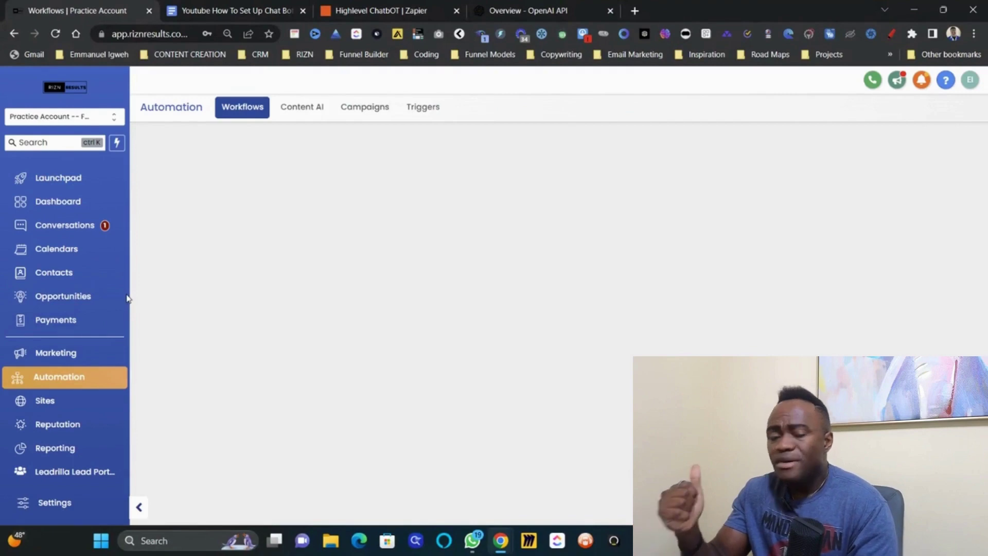
- Consult Step 1 of the chatbot checklist in Google Docs and open the practice account's Custom Fields settings
click(222, 6)
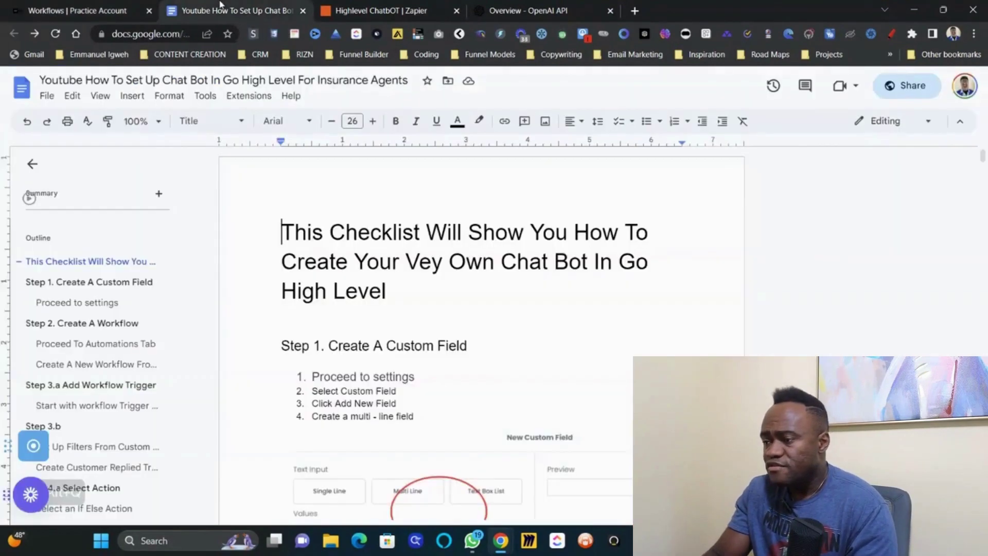
scroll(357, 286, down, 2)
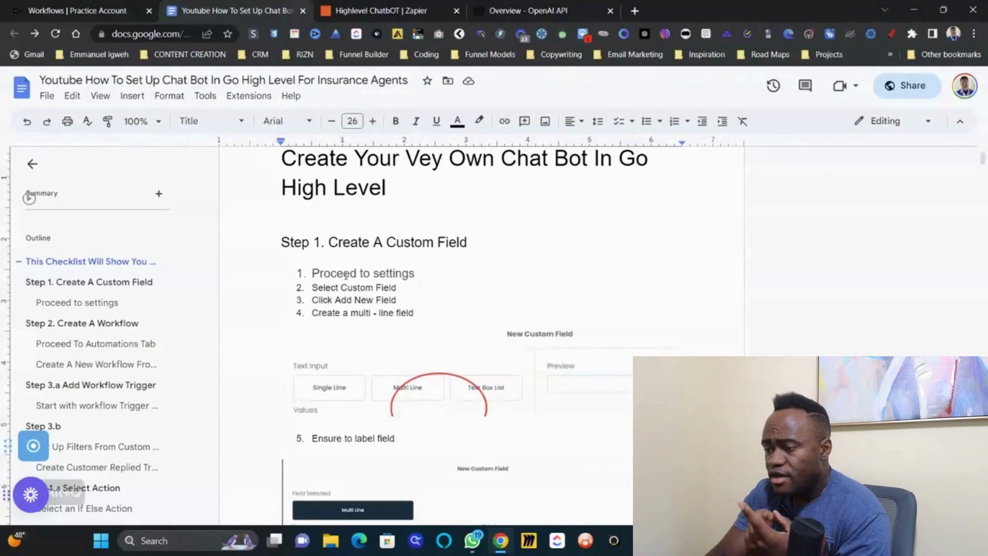
click(77, 10)
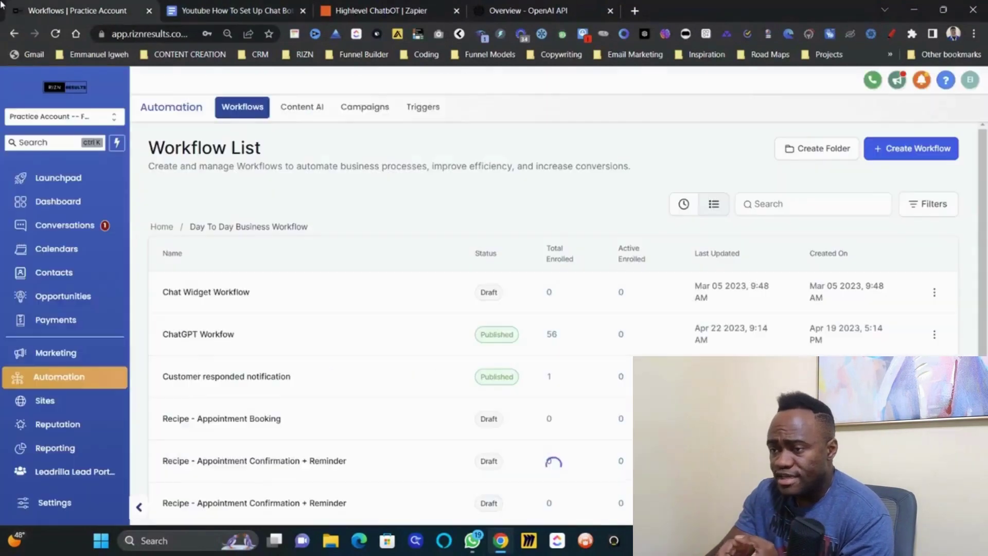
click(81, 516)
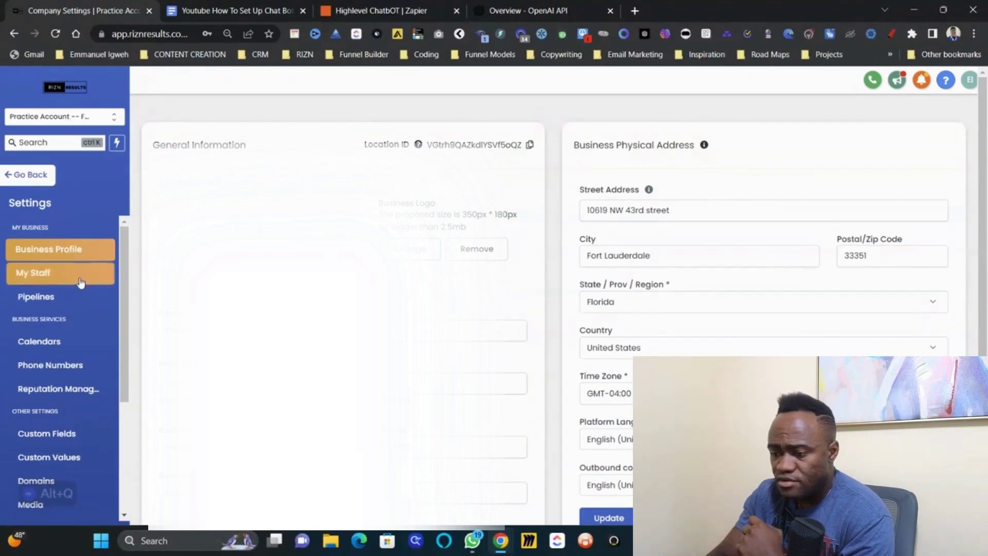
scroll(70, 408, down, 1)
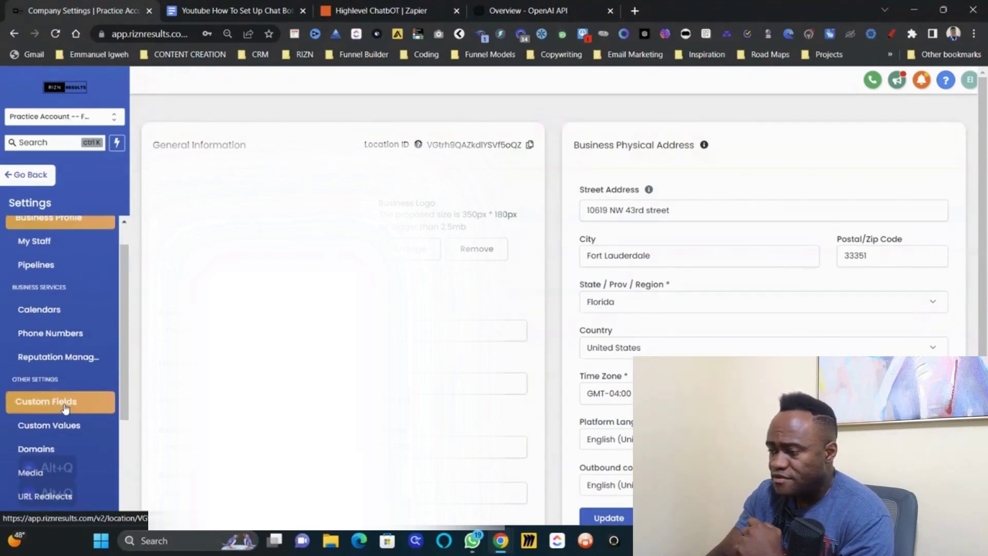
click(65, 408)
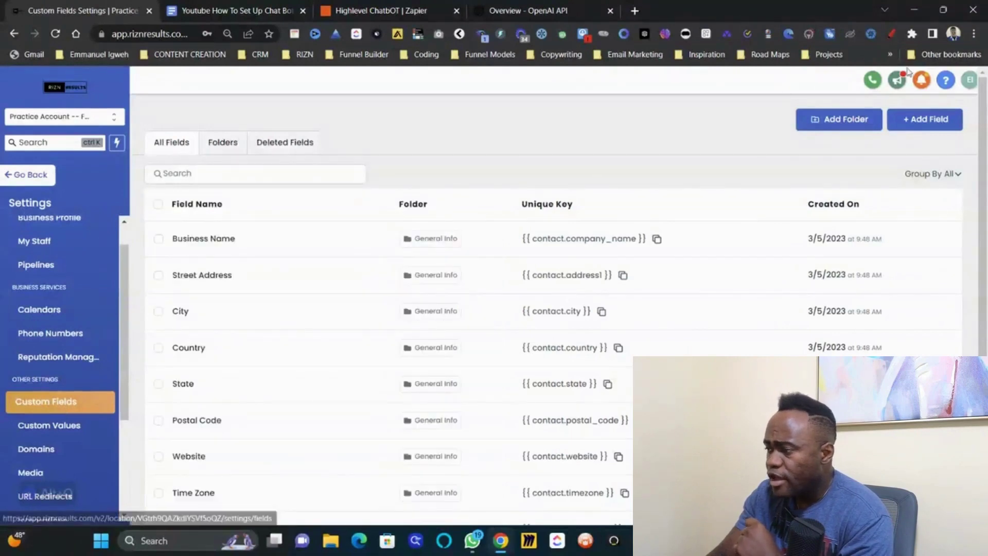
- Fill in a new Multi Line custom field named ChatGPT Response and close the form without saving
click(942, 120)
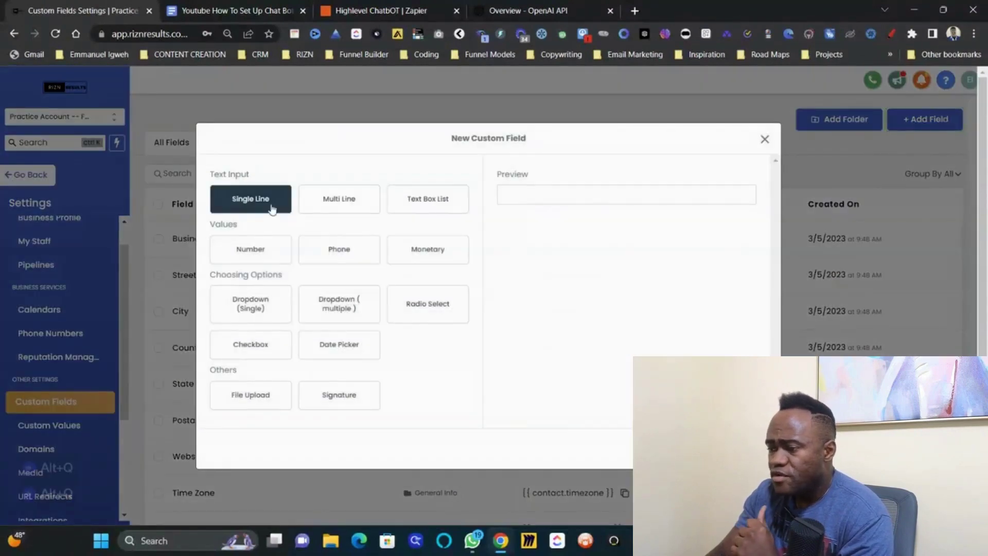
click(355, 211)
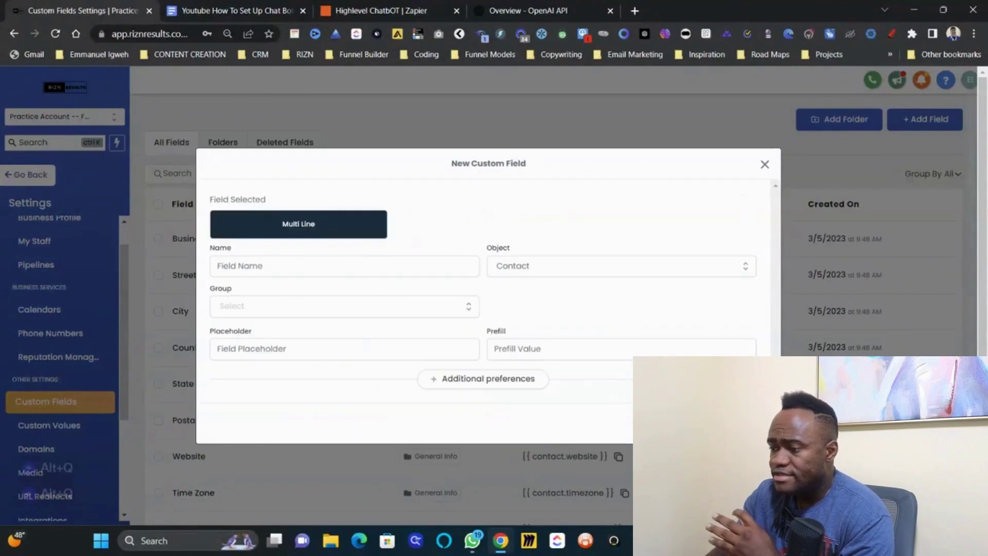
click(283, 260)
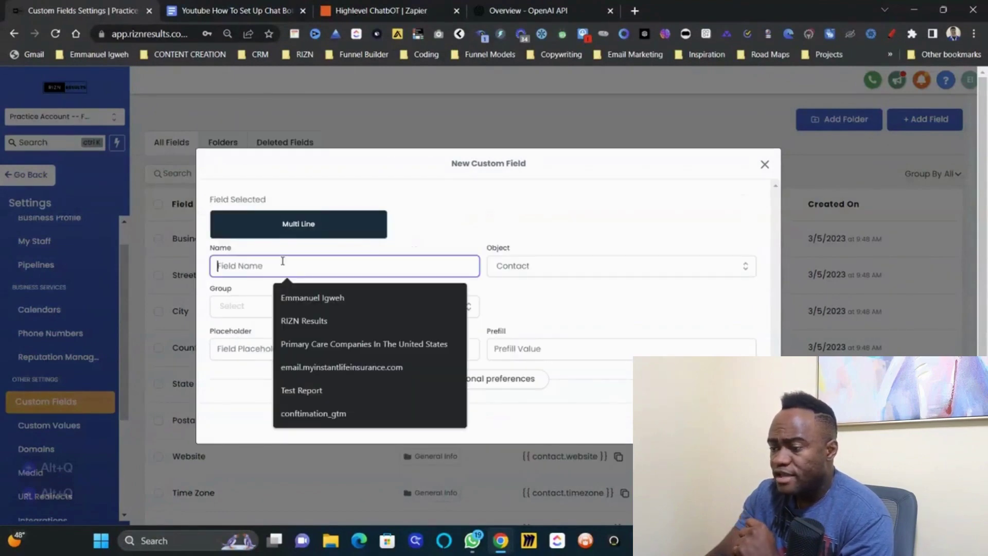
text(cGA)
key(BackSpace)
key(BackSpace)
key(BackSpace)
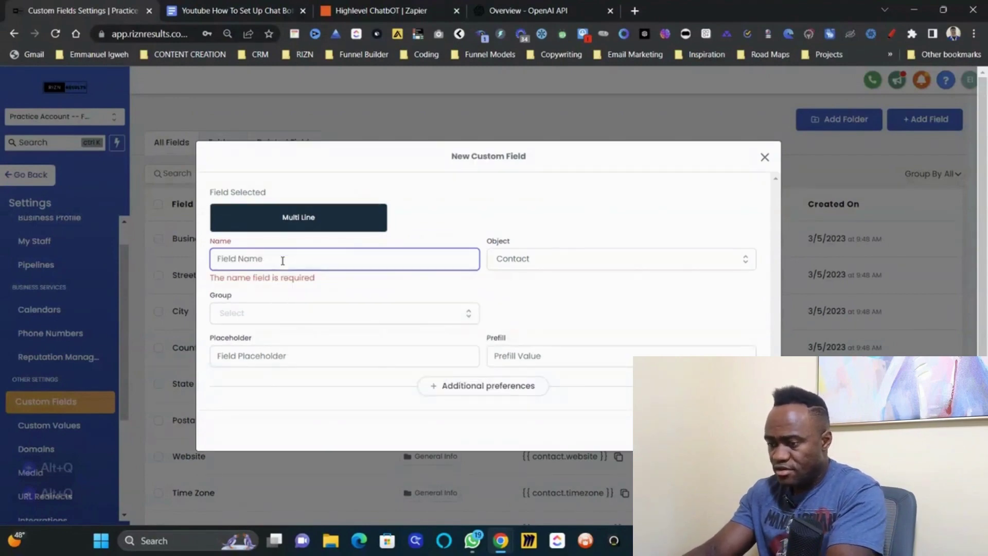
text(chat)
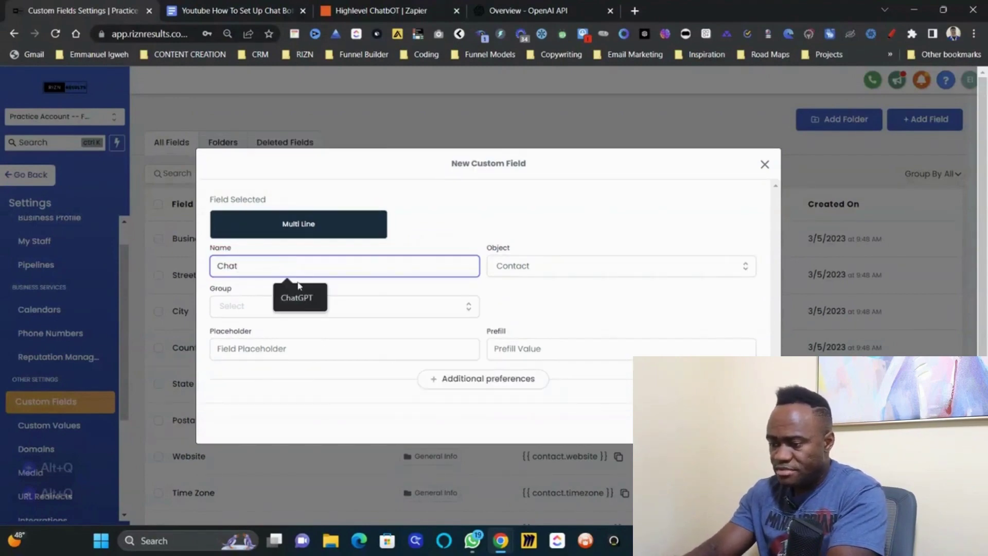
click(309, 299)
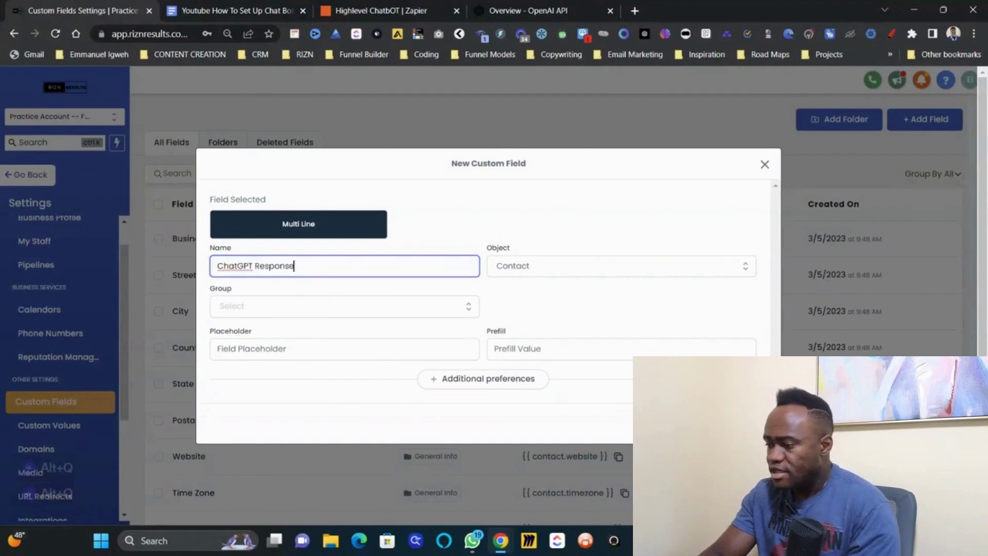
click(764, 164)
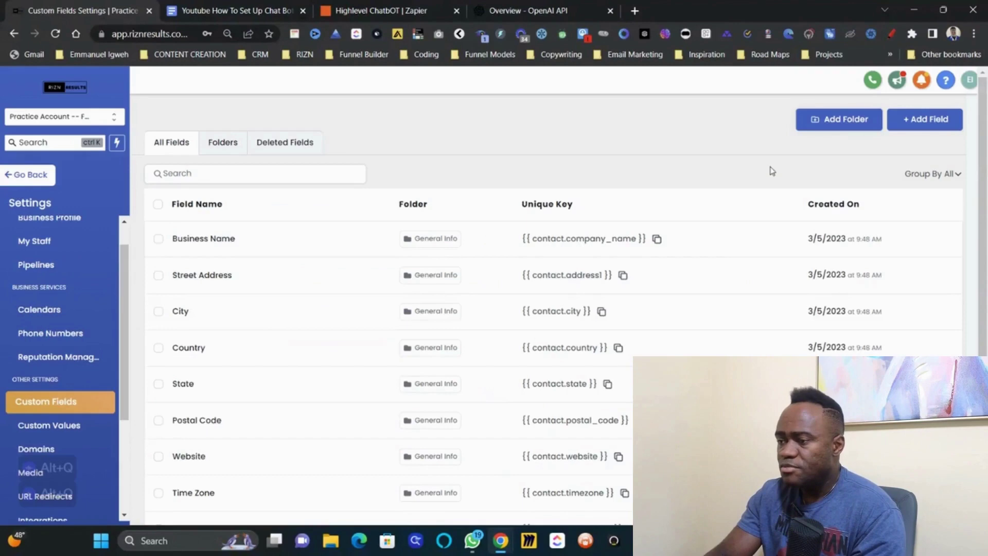
- Consult Step 2 of the Google Docs checklist and open ChatGPT Workfow from the Day To Day Business Workflow folder
click(205, 6)
scroll(409, 303, down, 10)
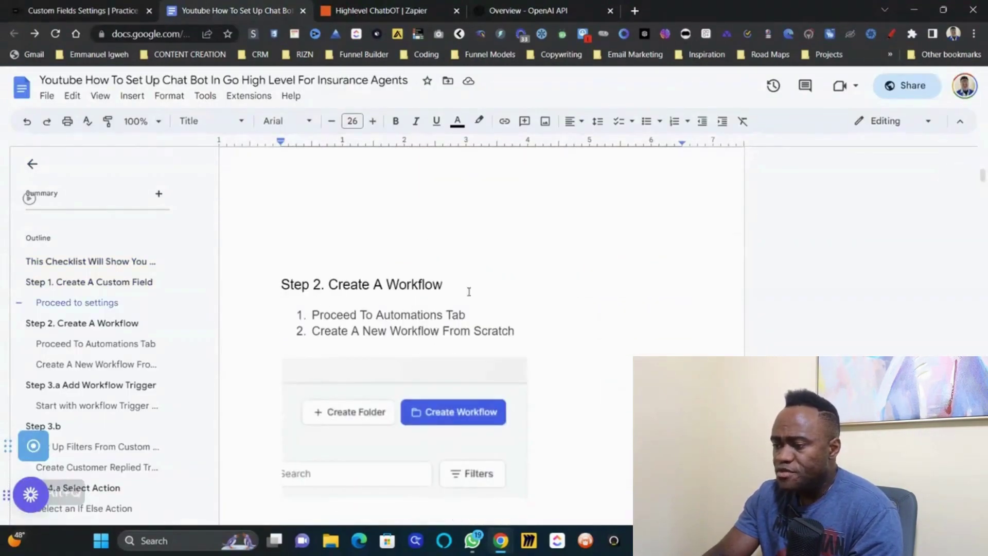
click(52, 4)
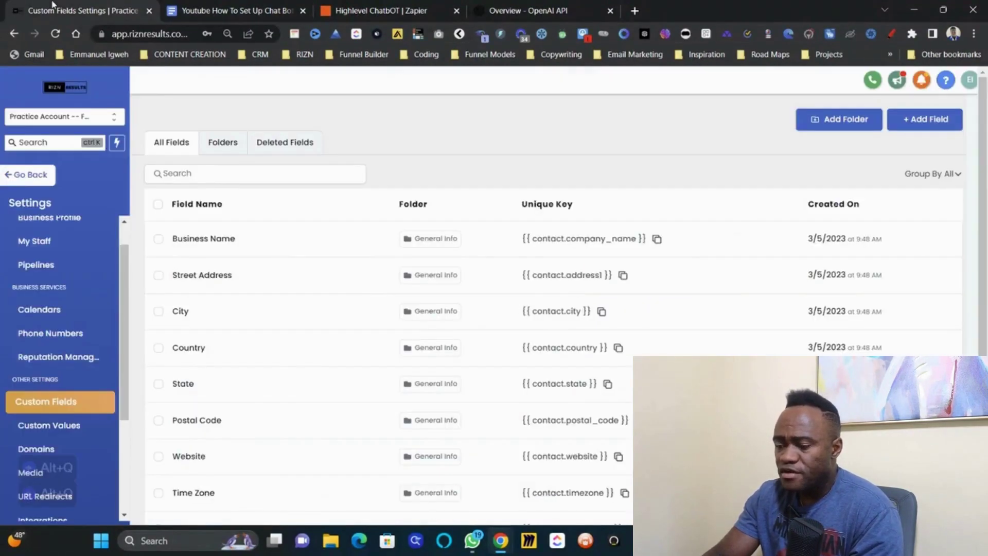
click(27, 175)
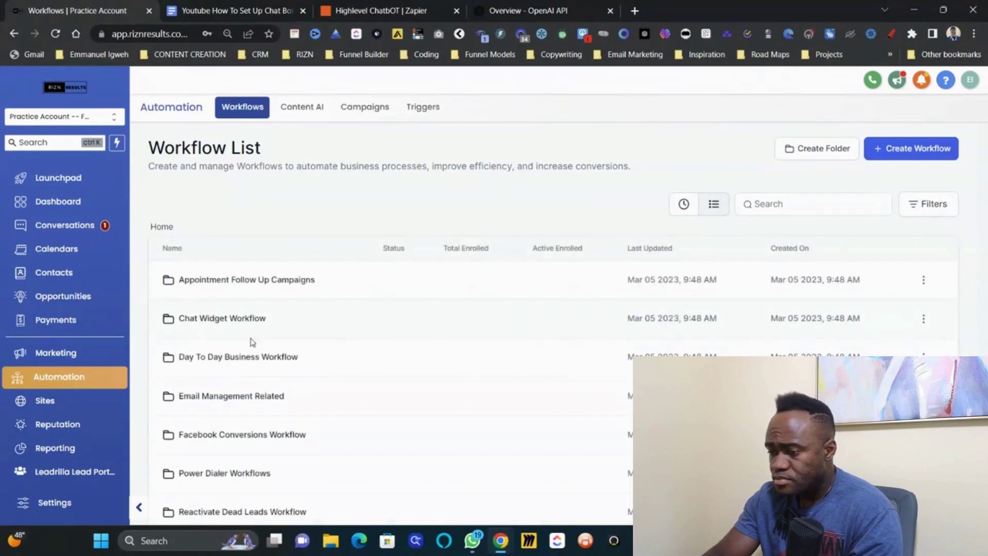
click(242, 356)
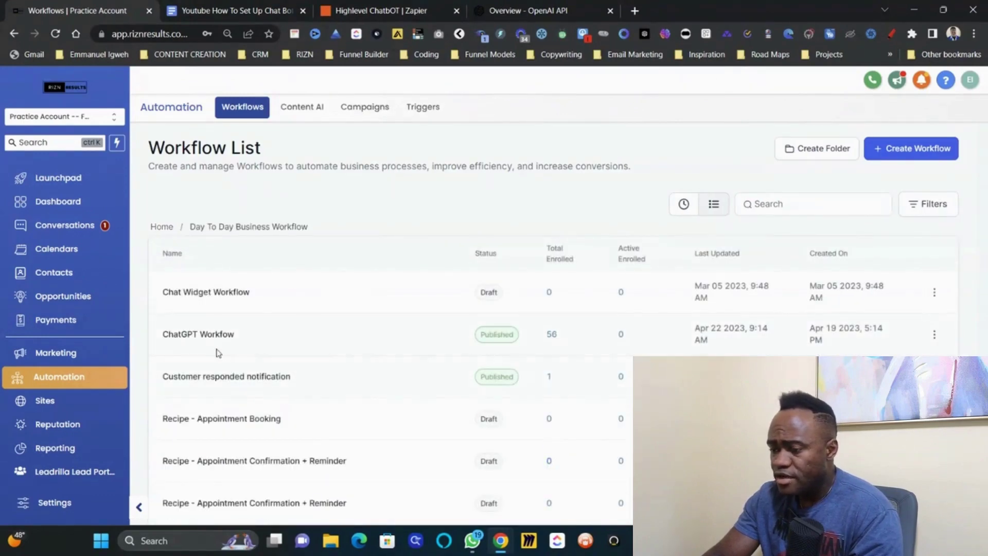
click(206, 337)
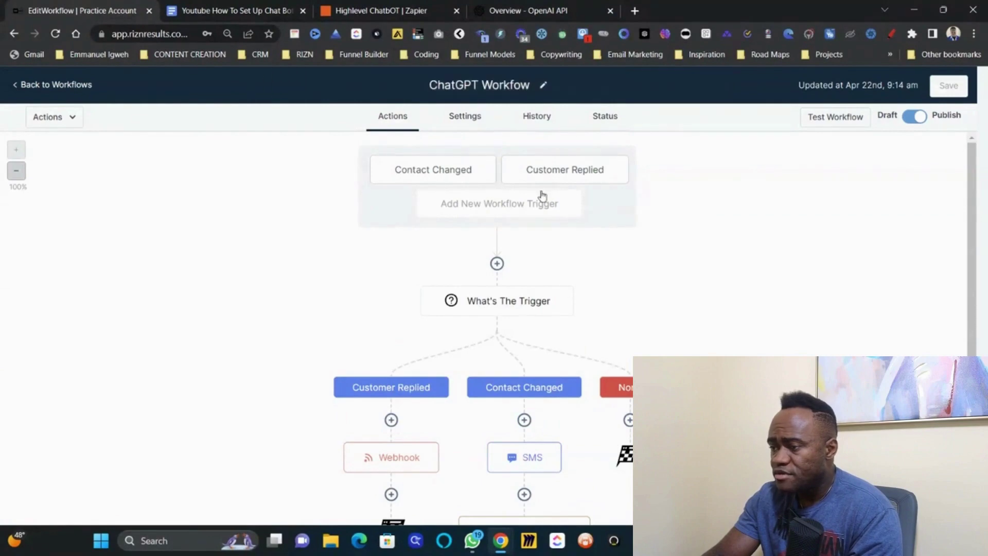
- Read the workflow creation and trigger instructions in the Google Docs checklist, from Step 2 through Step 3.b
click(208, 6)
scroll(373, 290, down, 1)
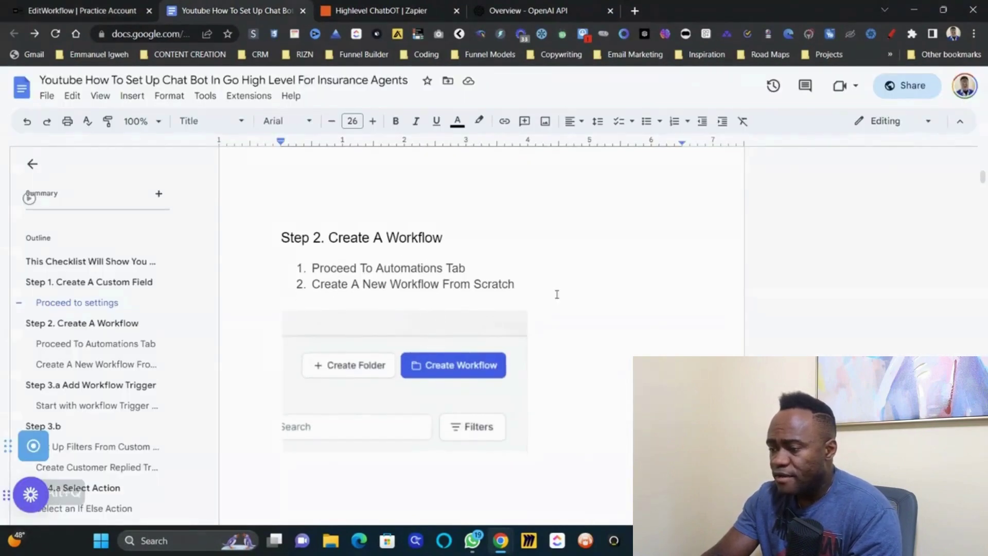
scroll(556, 294, down, 12)
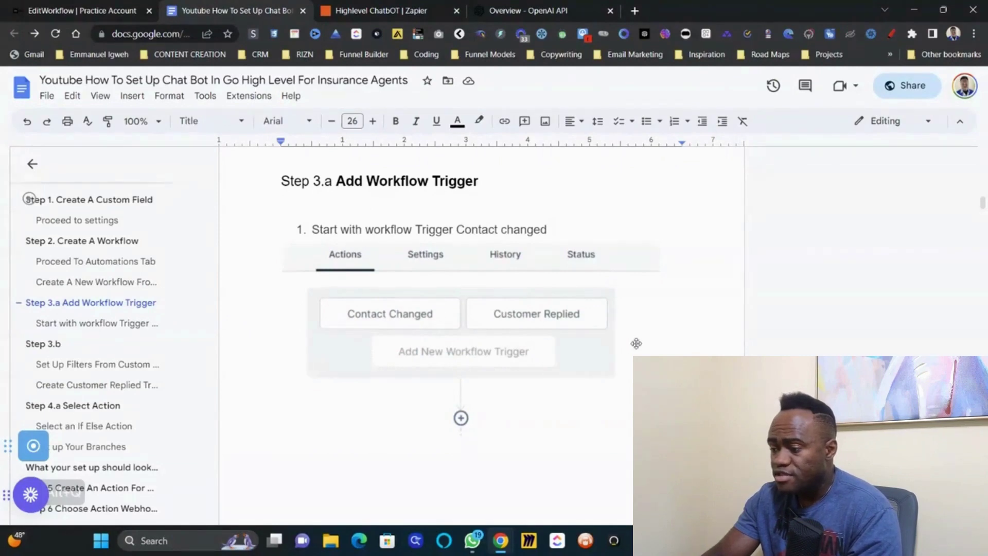
scroll(636, 343, down, 9)
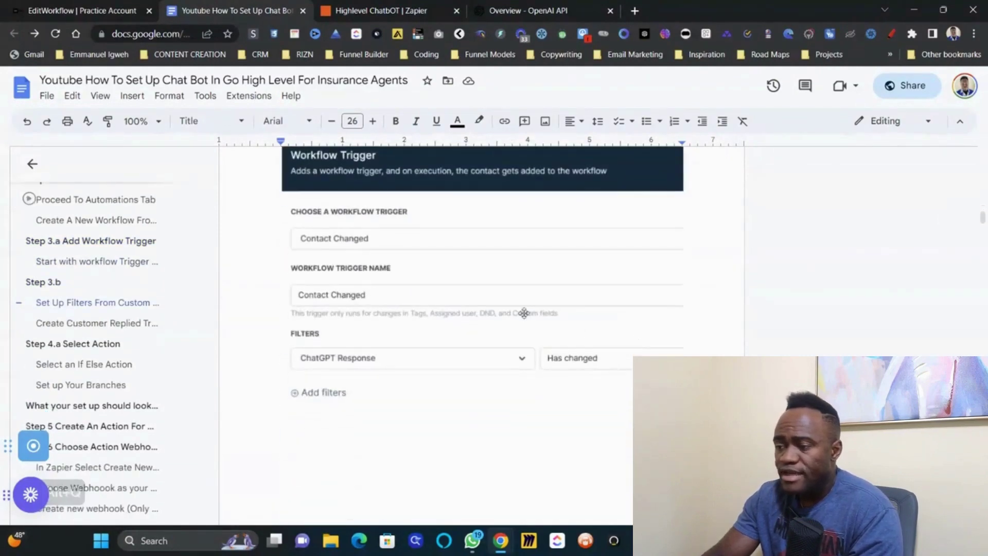
scroll(409, 240, up, 1)
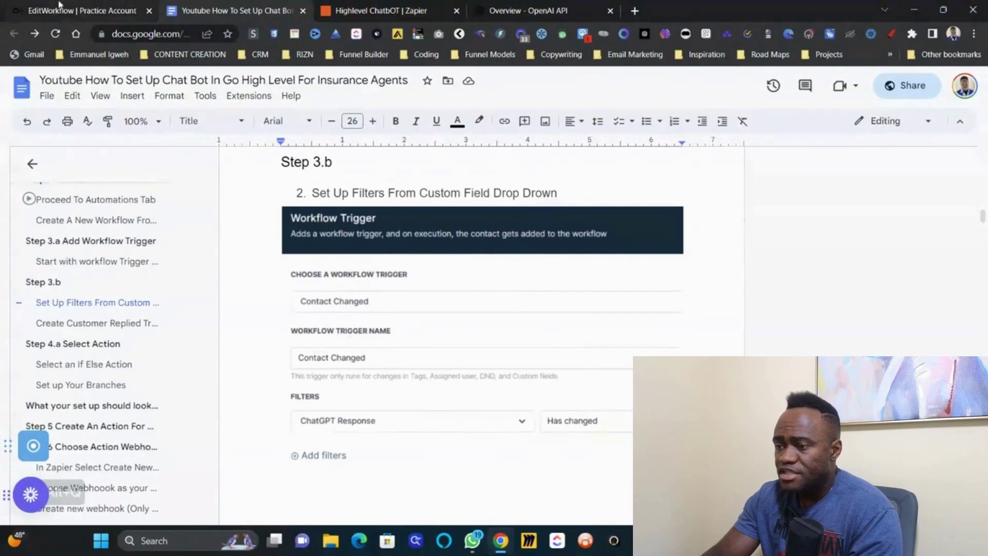
- Examine the Contact Changed trigger's settings and filter in the ChatGPT Workfow and close them
click(83, 10)
click(441, 171)
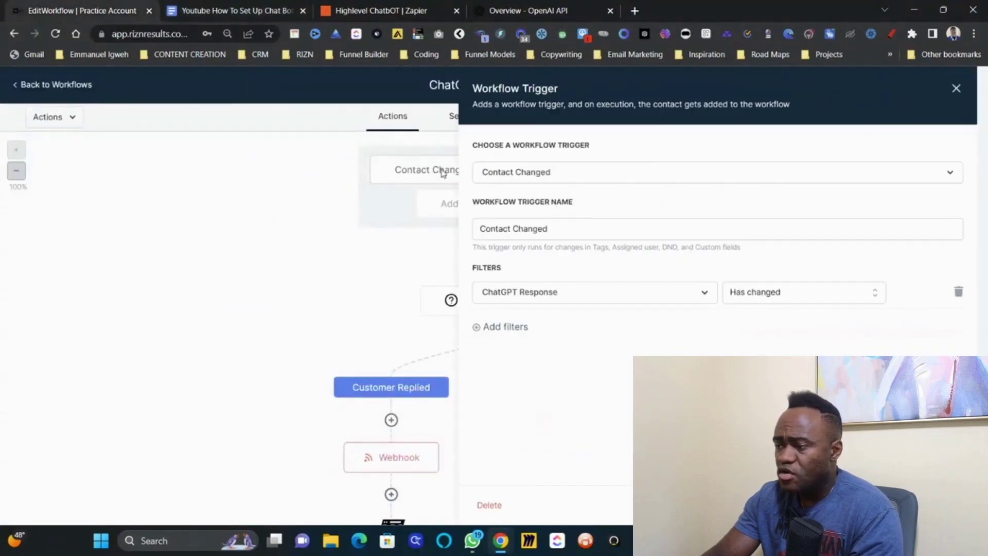
click(956, 88)
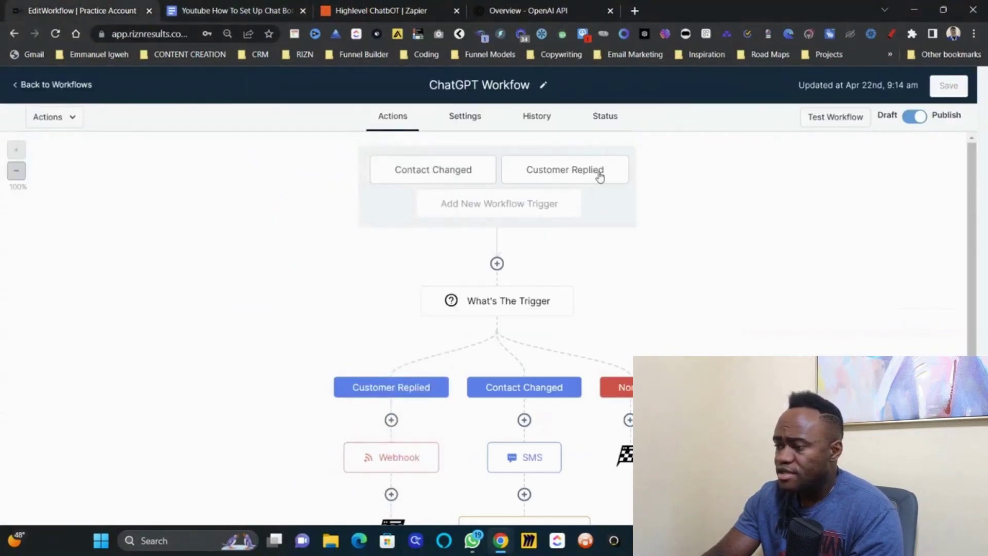
- Start a new Contact Changed workflow trigger in the ChatGPT Workfow
click(564, 204)
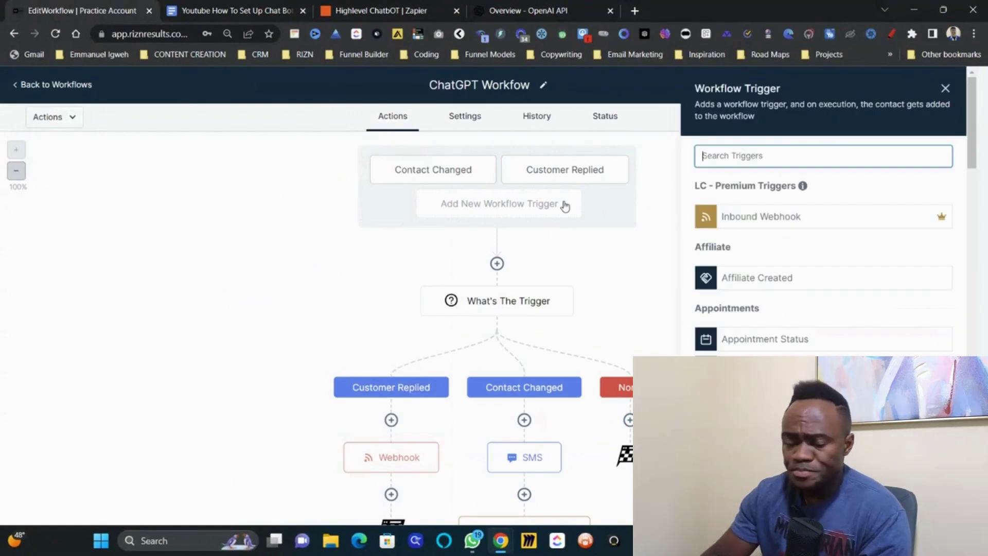
click(706, 156)
text(conta)
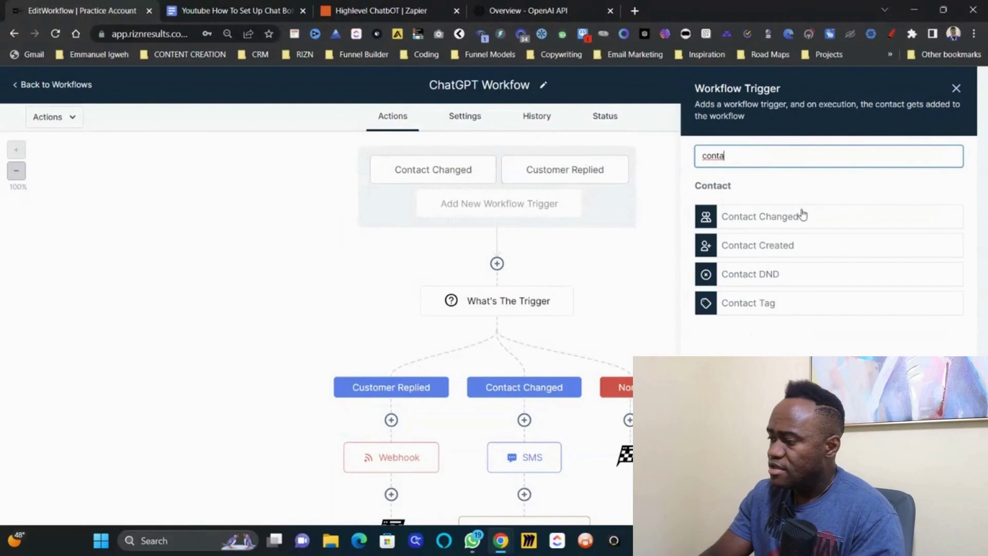
click(801, 216)
click(641, 282)
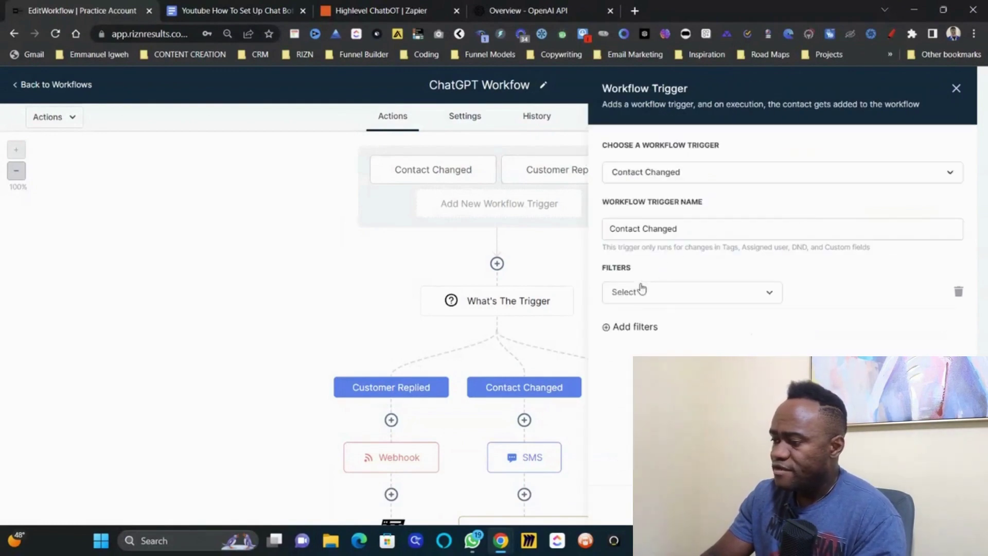
- Consult the checklist's filter example, filter the new trigger by ChatGPT Response with Has changed, and close it without saving
click(646, 299)
scroll(690, 412, down, 1)
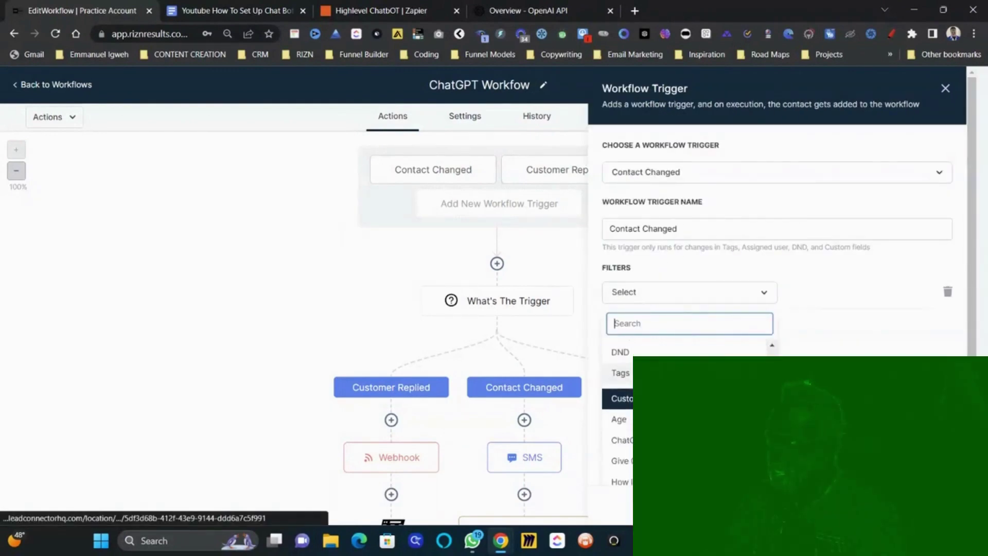
scroll(690, 412, down, 1)
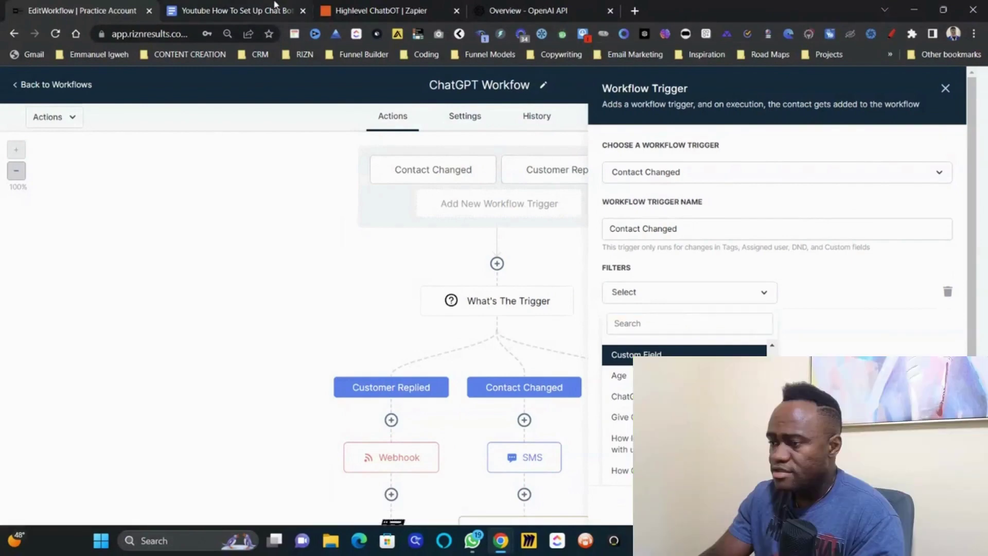
key(ctrl+Tab)
scroll(578, 401, down, 3)
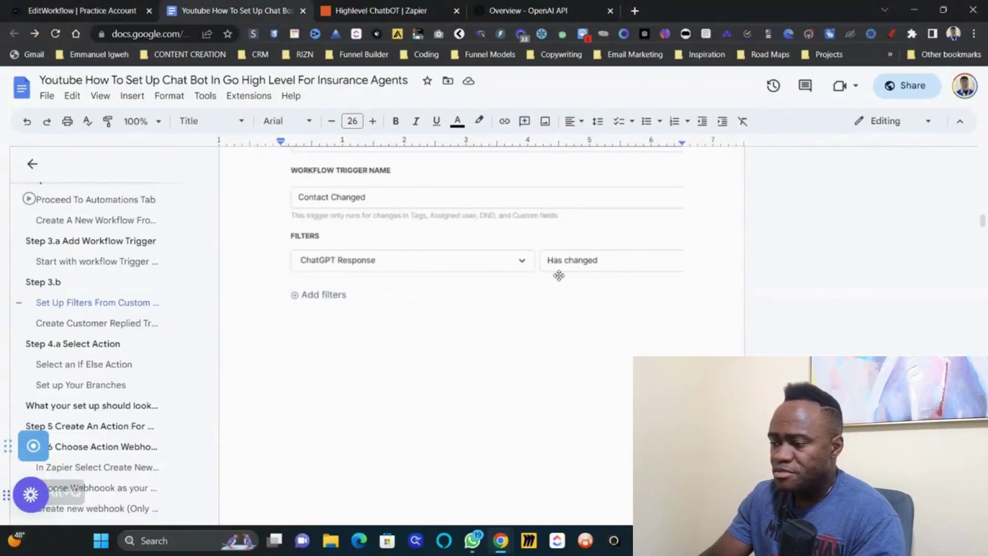
key(ctrl+shift+Tab)
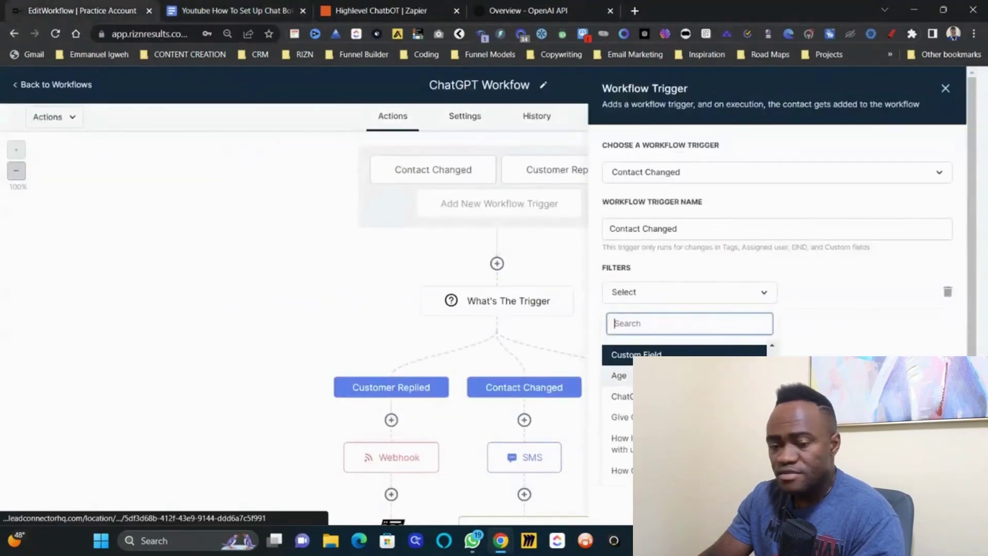
click(669, 397)
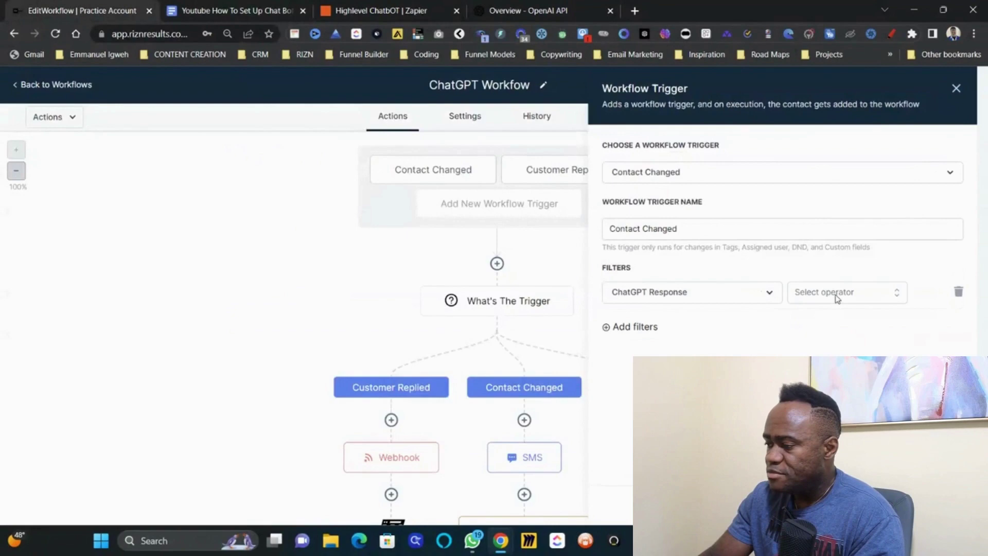
click(836, 294)
click(824, 319)
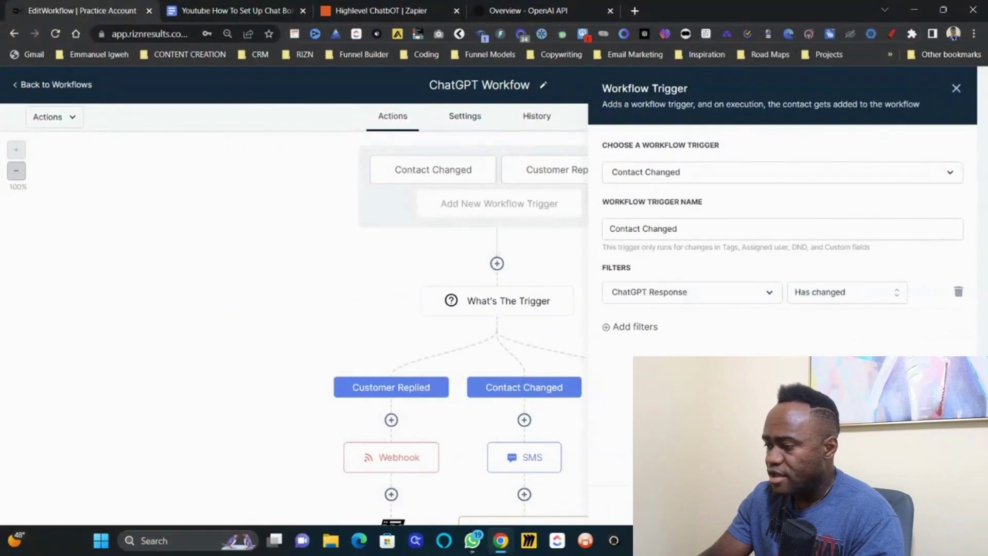
click(956, 90)
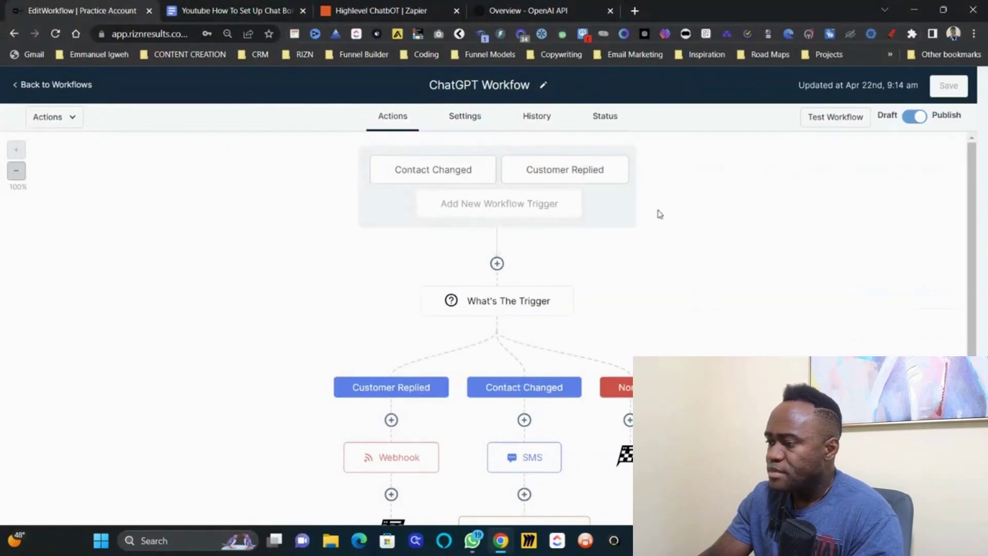
- Examine the Customer Replied trigger's reply channel and phone number filters and close the trigger
click(565, 169)
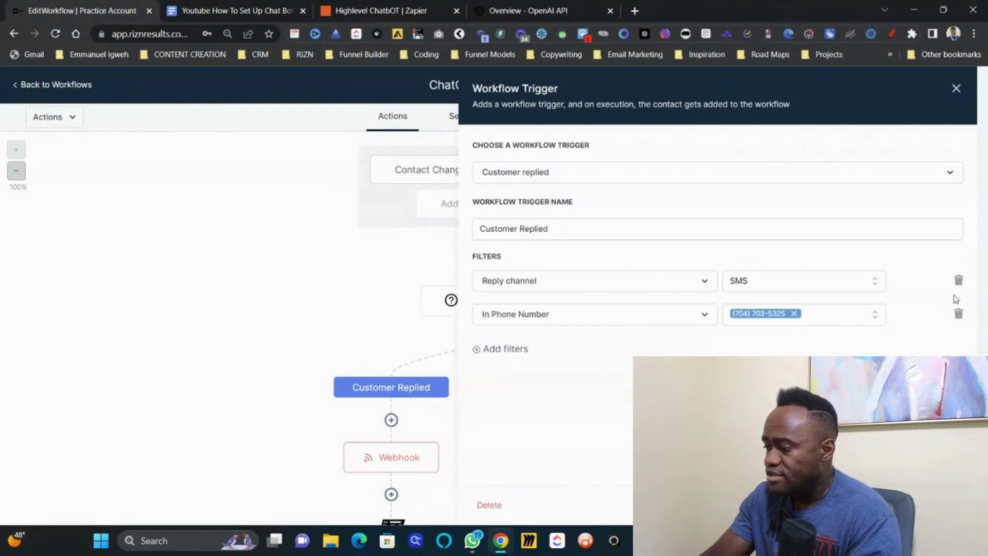
click(957, 88)
click(956, 89)
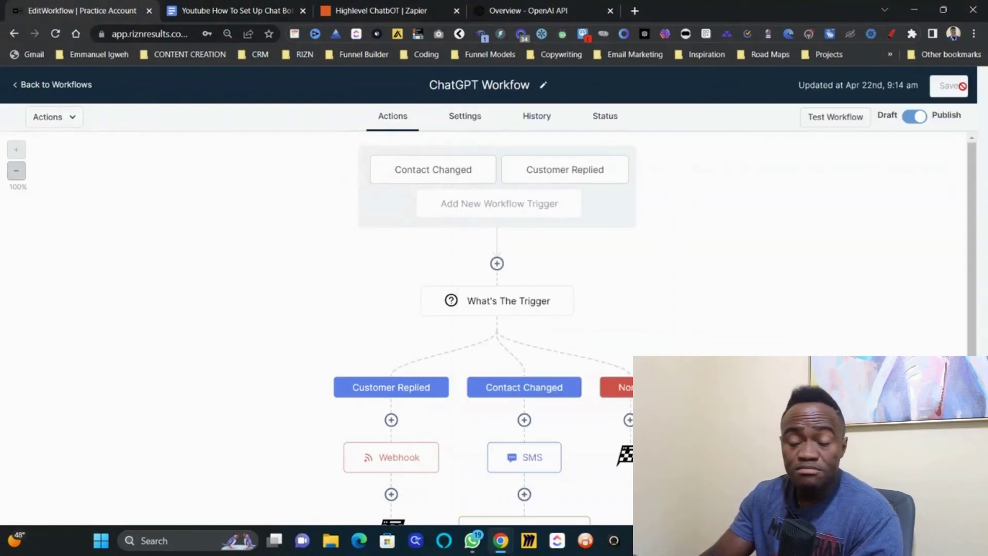
- Read the Google Docs checklist from the Customer Replied trigger through Step 4.a and its two branch setups
click(241, 4)
scroll(430, 316, down, 5)
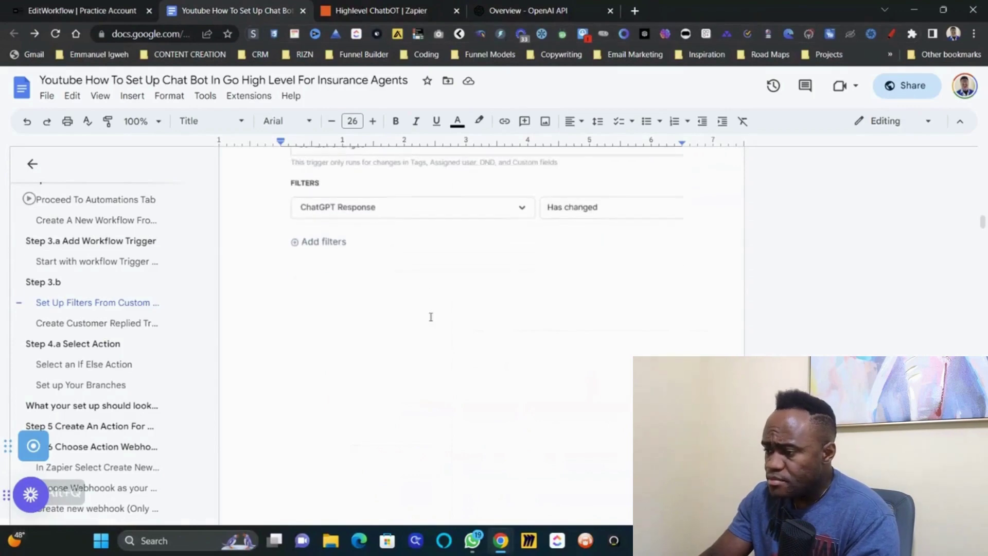
scroll(430, 316, down, 10)
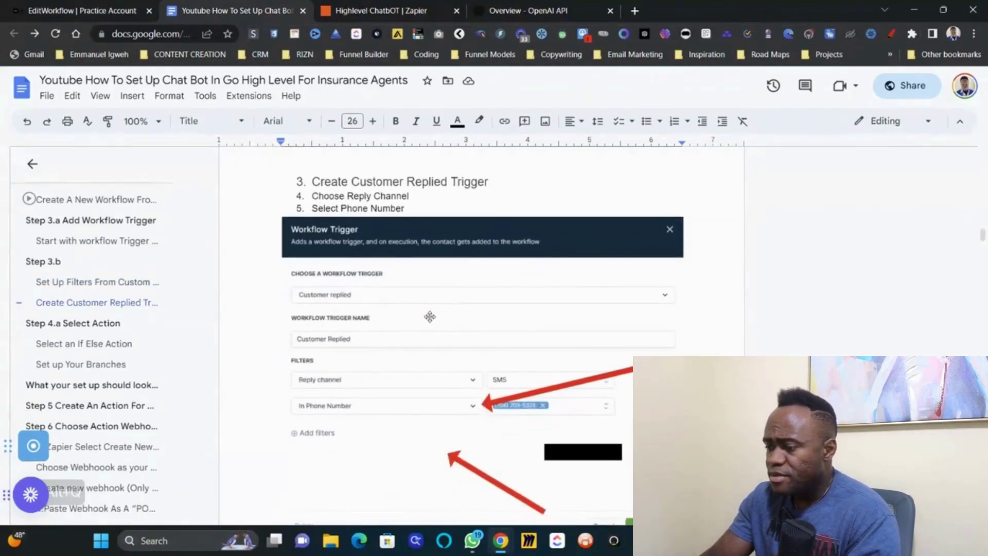
scroll(431, 317, down, 3)
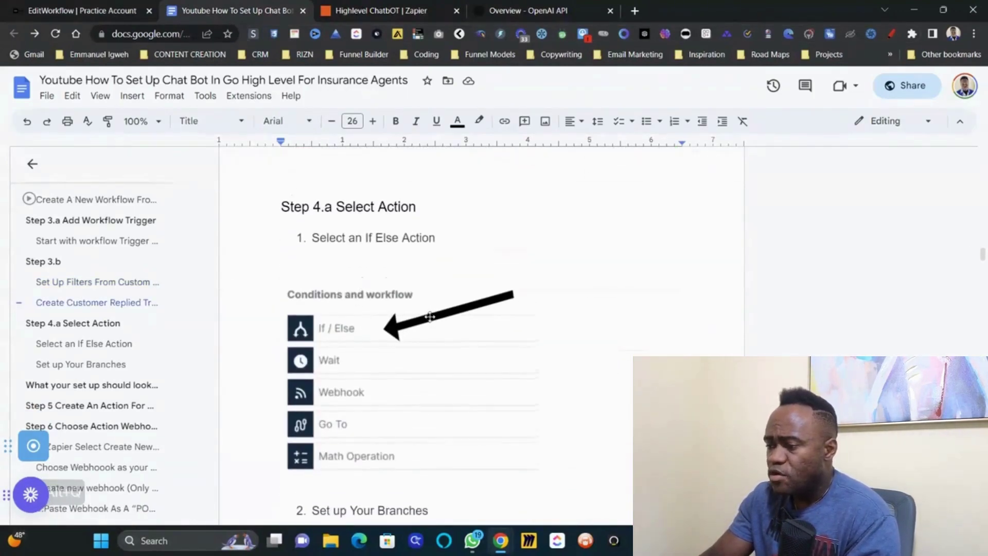
scroll(345, 286, down, 5)
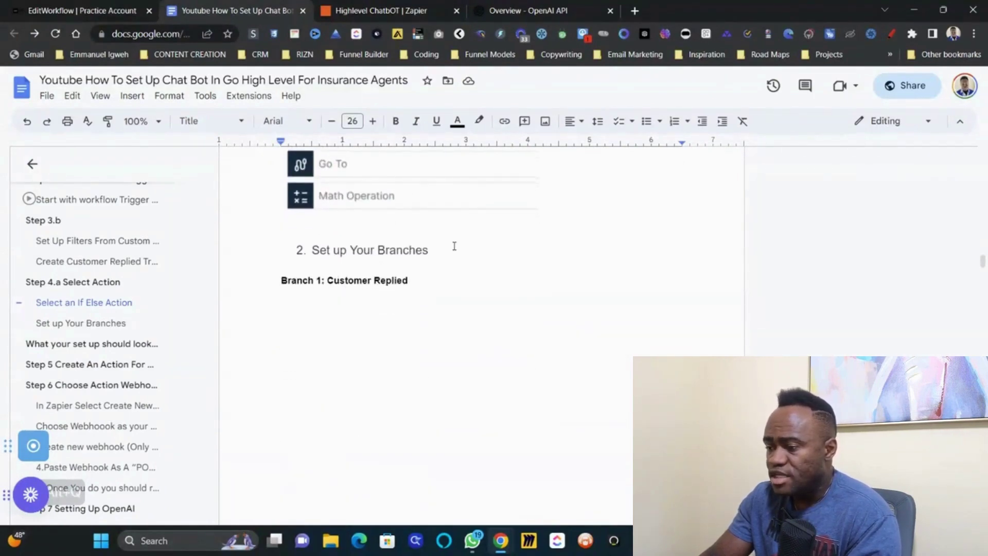
scroll(454, 246, down, 10)
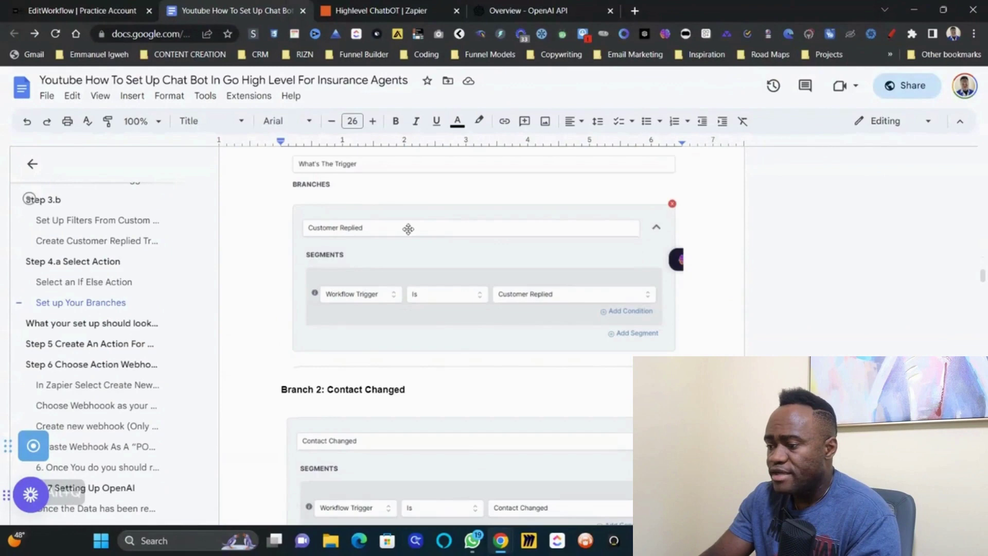
scroll(408, 228, up, 2)
scroll(352, 275, down, 4)
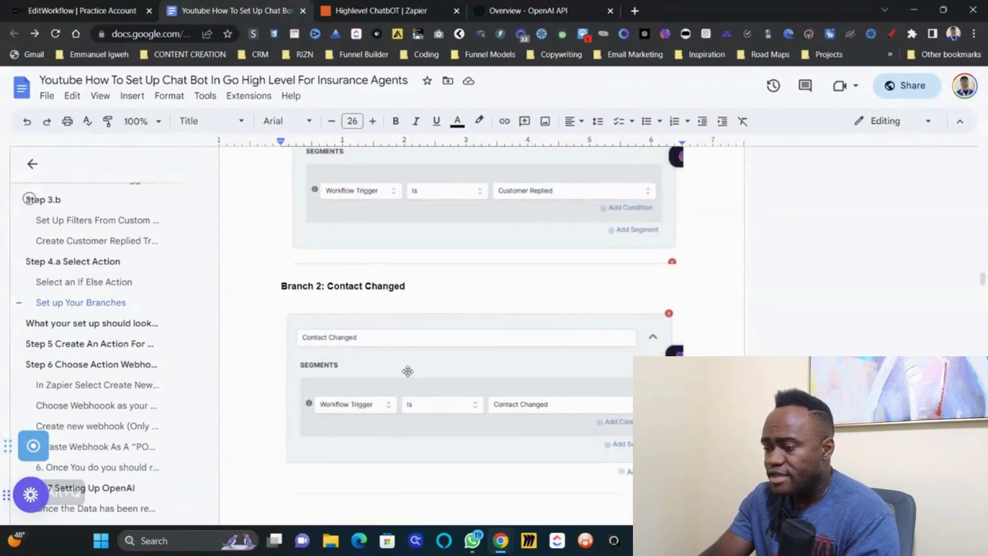
- Return to the ChatGPT Workfow, browse the actions available above the What's The Trigger condition, and close the list without adding one
click(52, 4)
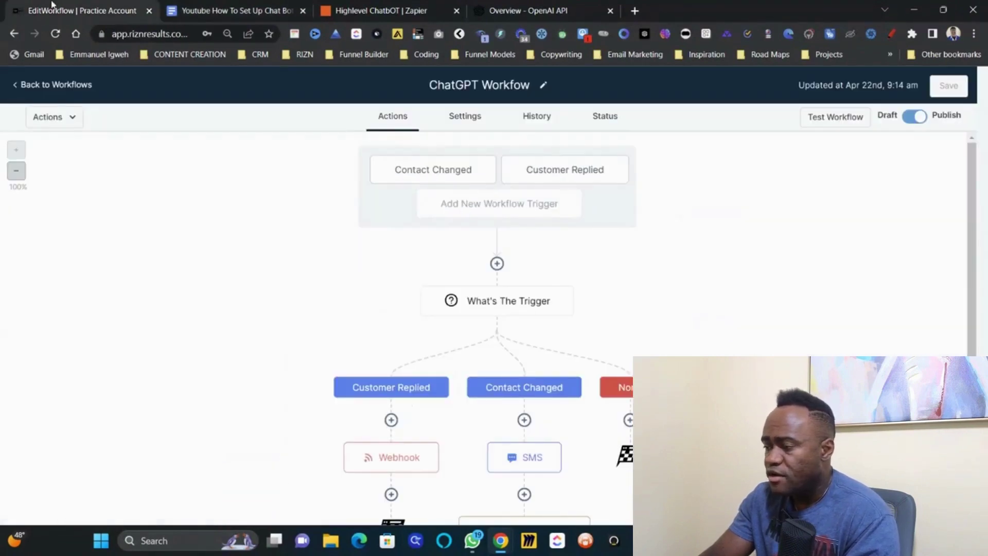
click(496, 263)
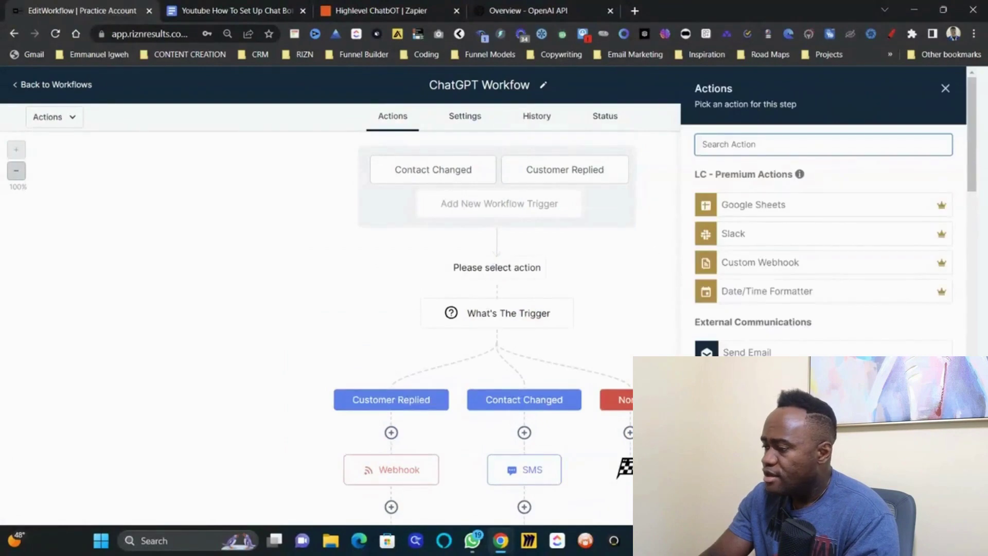
scroll(823, 211, down, 15)
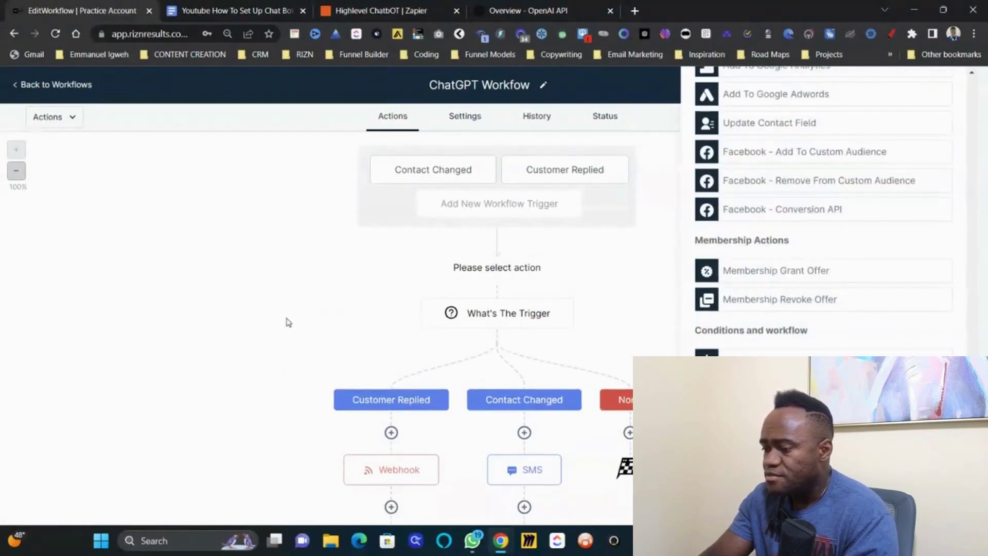
scroll(925, 96, up, 15)
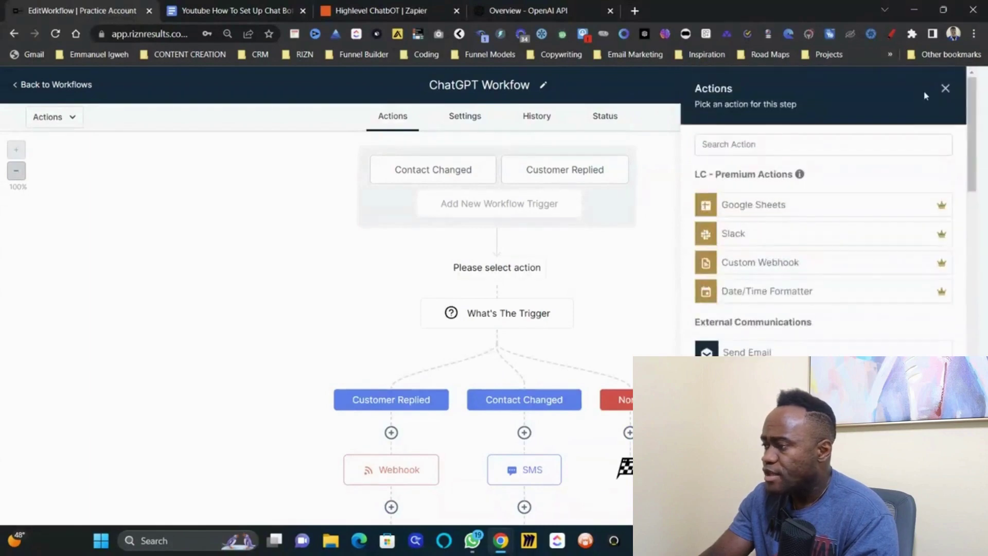
click(945, 90)
- Examine the Customer Replied and Contact Changed branches in the What's The Trigger condition and close it
scroll(663, 267, down, 3)
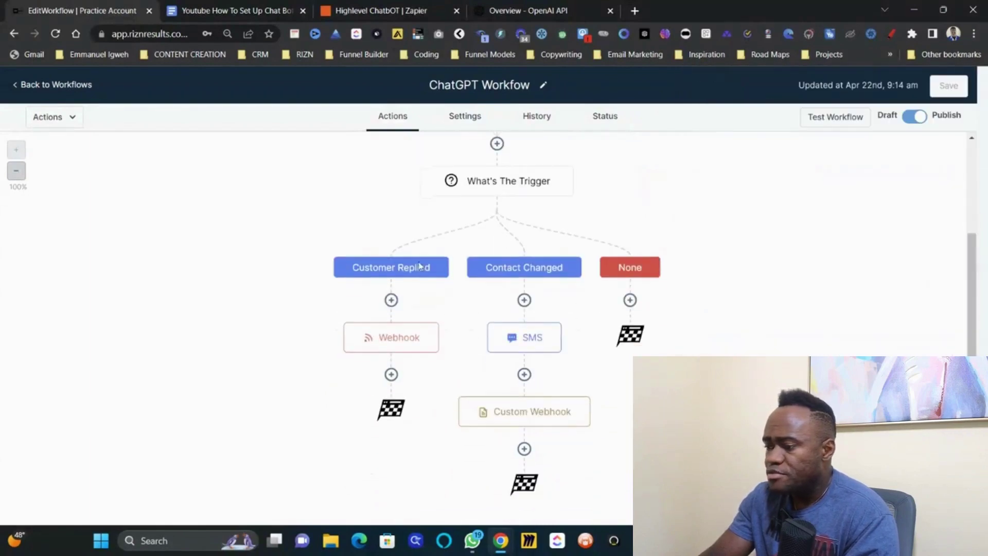
click(497, 181)
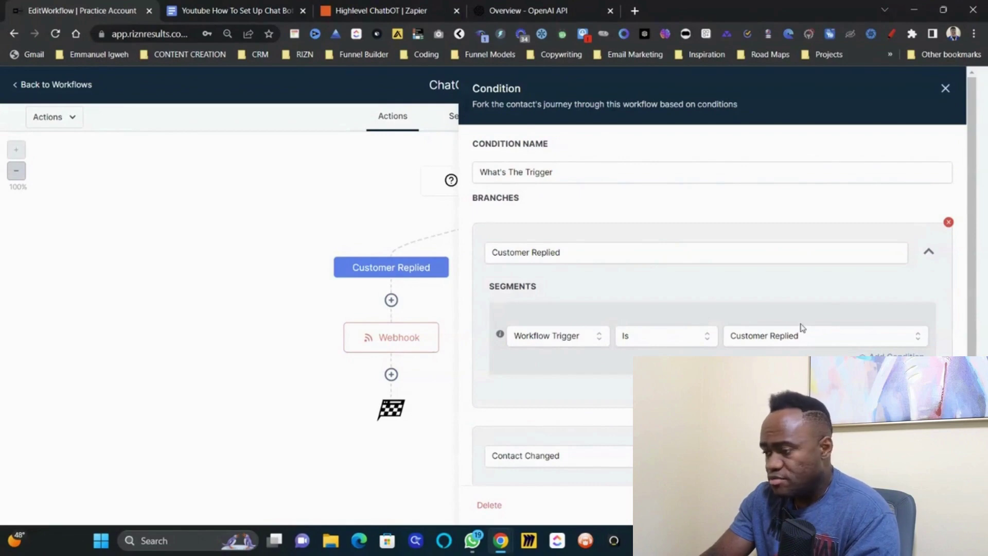
scroll(800, 329, down, 3)
click(585, 381)
scroll(560, 436, down, 5)
click(552, 440)
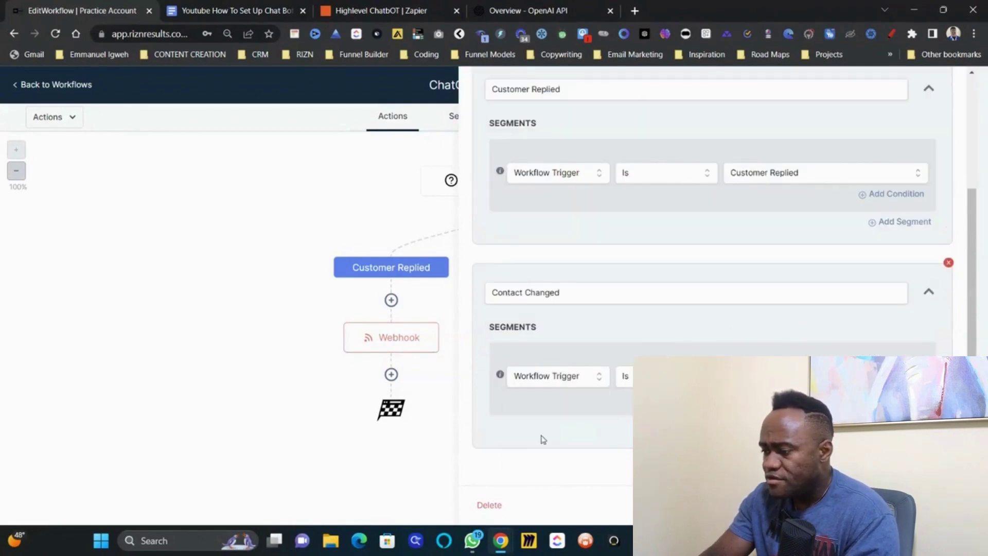
click(624, 376)
key(Return)
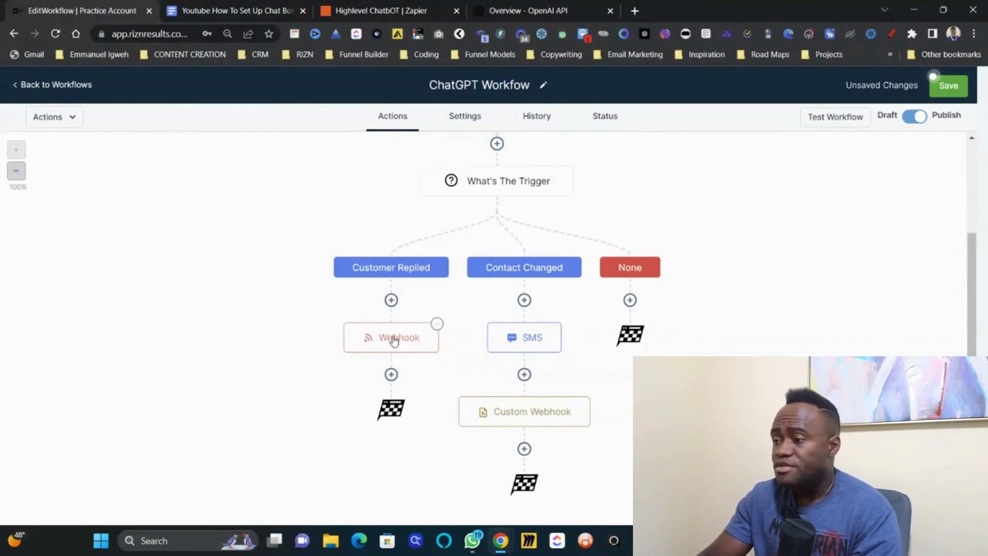
- Switch to Zapier, create a new Zap with Webhooks by Zapier as its trigger app, and open the event choices
click(367, 6)
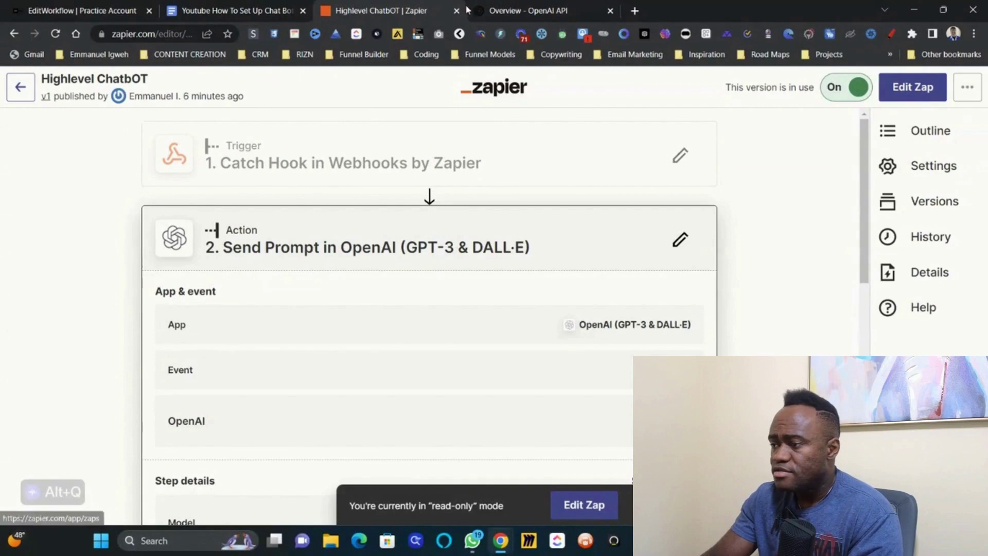
click(29, 88)
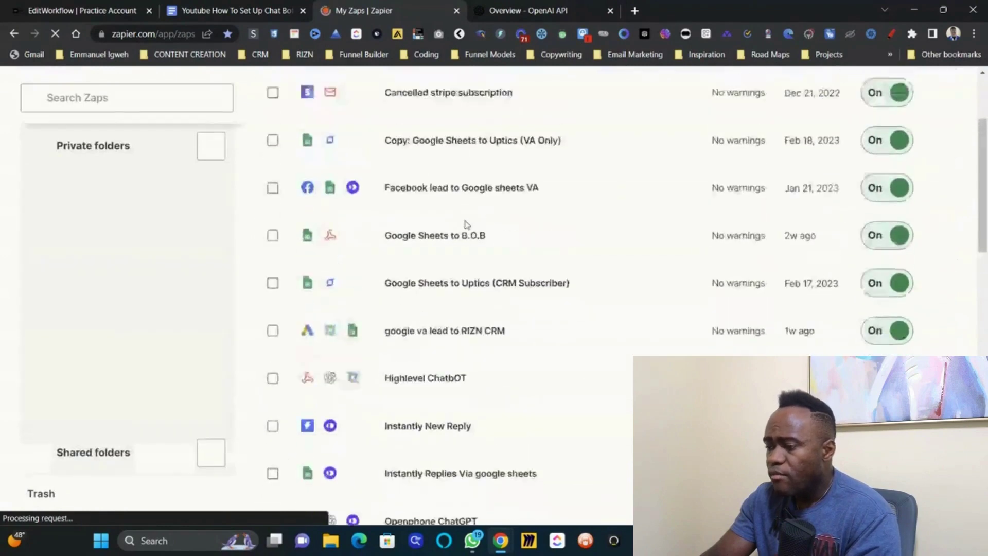
click(52, 182)
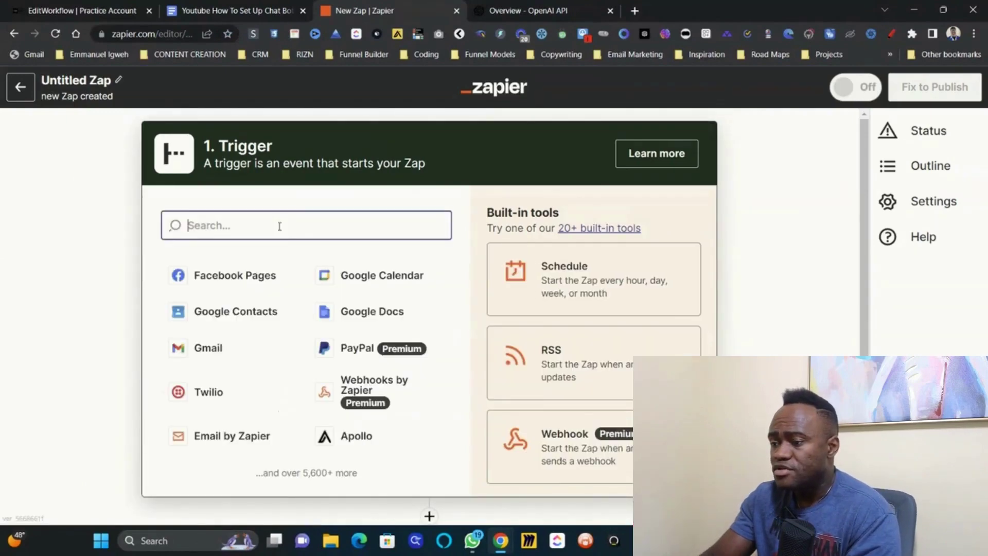
text(web)
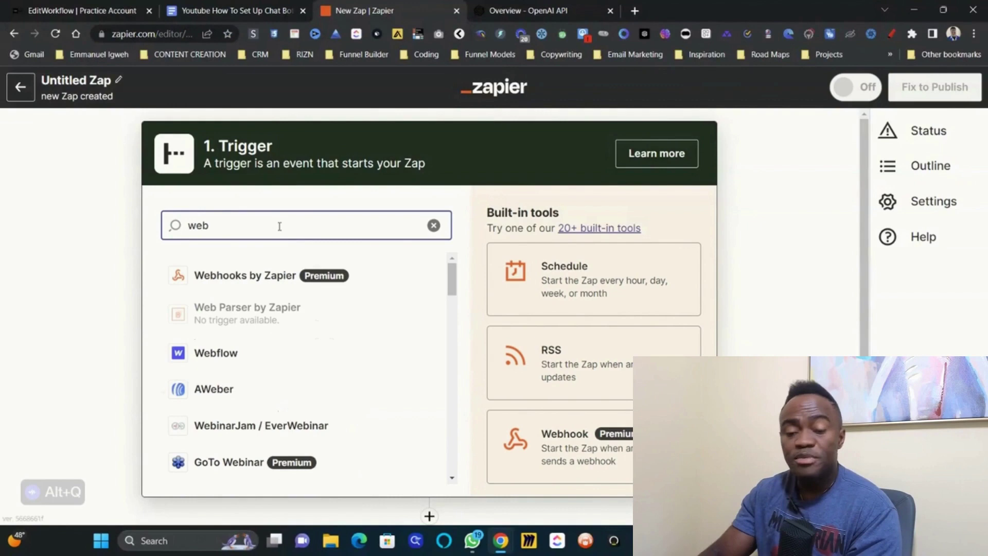
click(288, 270)
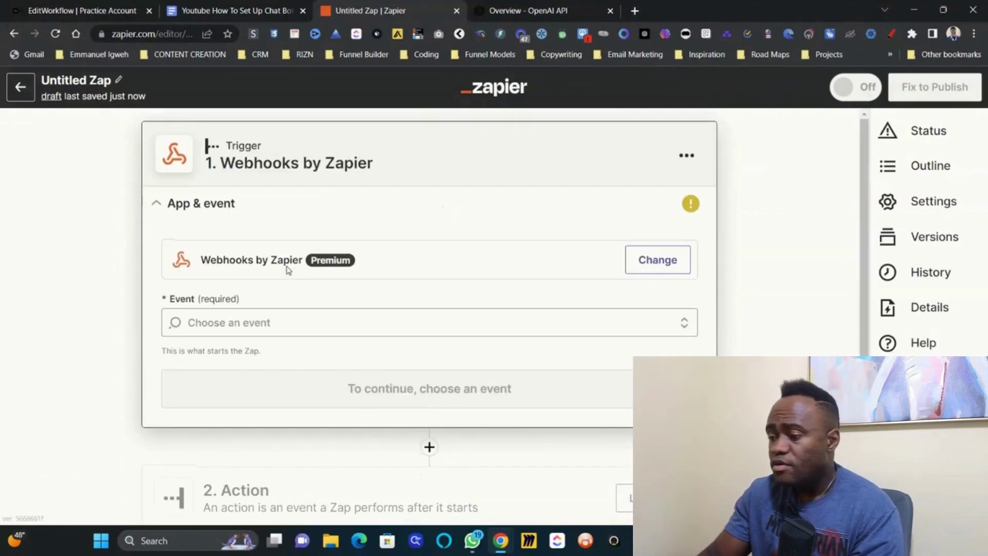
click(267, 321)
- Read the Google Docs checklist from the finished workflow layout through Step 5 to Step 6's webhook event and POST request instructions
click(255, 5)
scroll(408, 373, down, 10)
scroll(408, 374, up, 2)
scroll(408, 374, down, 15)
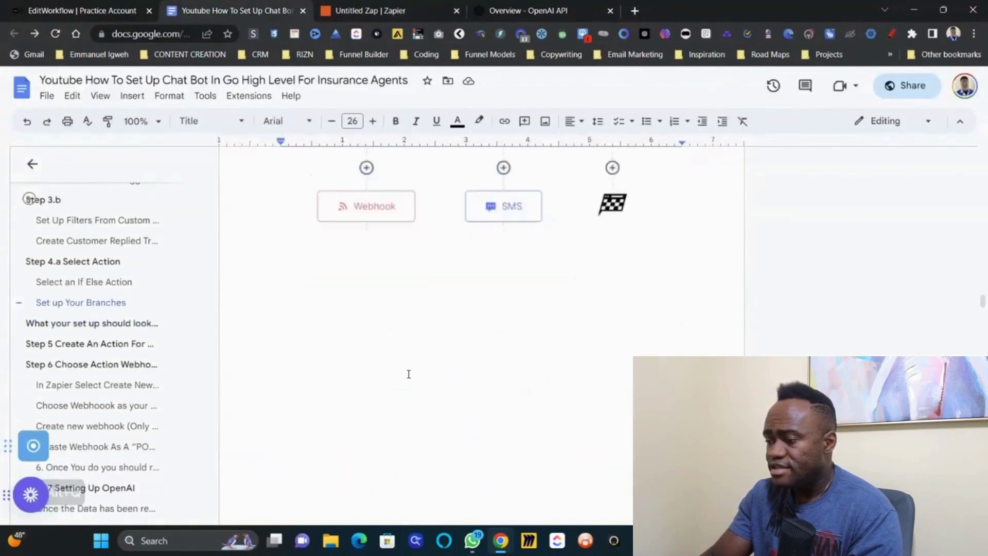
scroll(407, 373, up, 4)
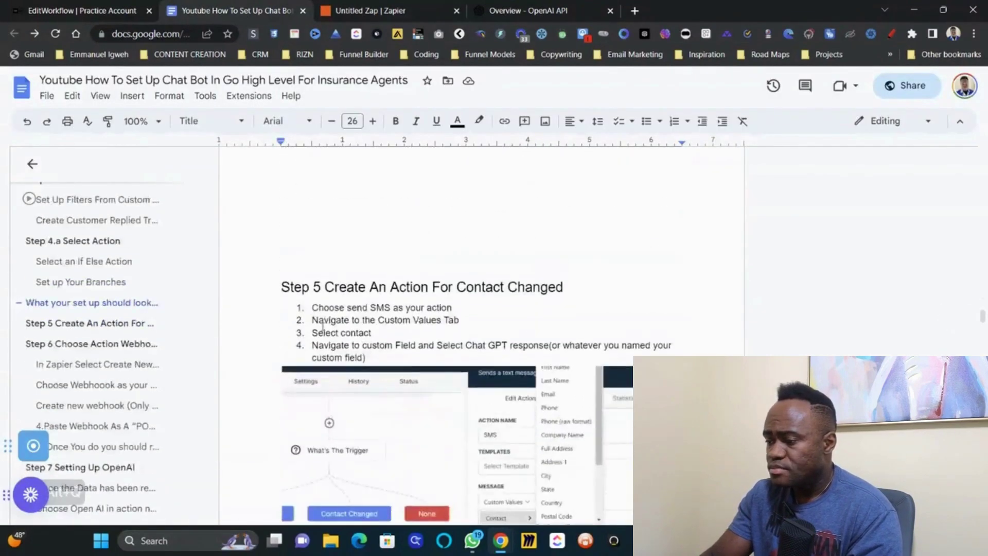
scroll(431, 327, down, 5)
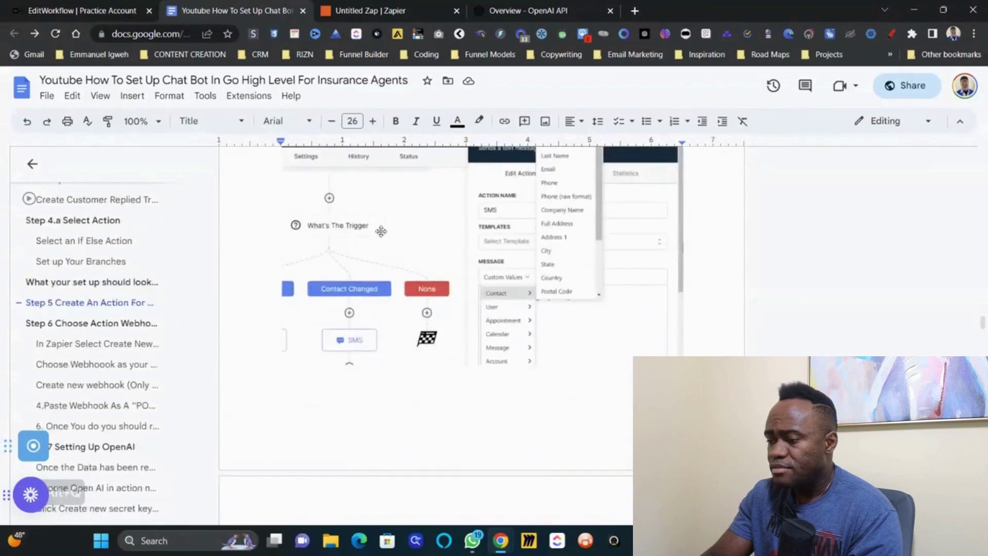
scroll(381, 231, down, 20)
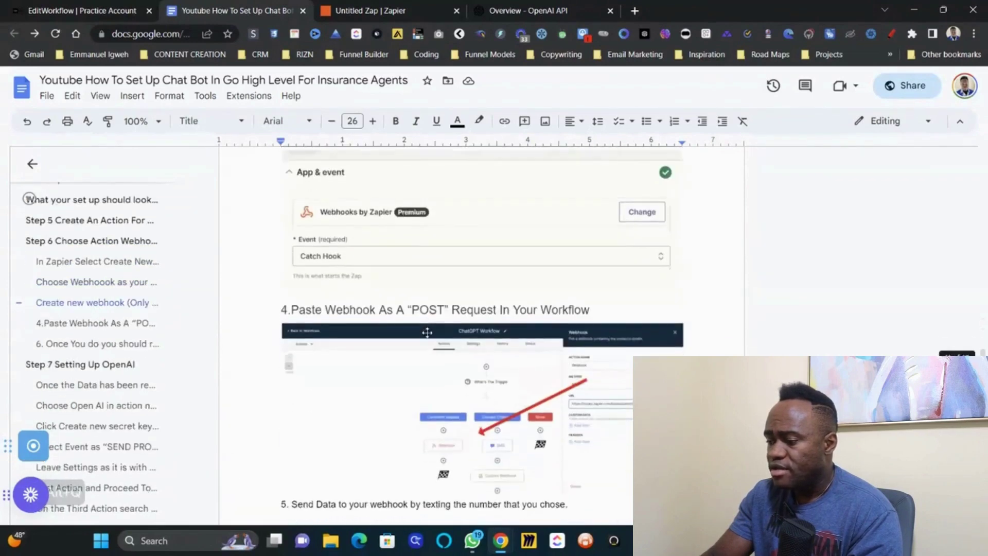
- In the ChatGPT Workfow, insert the ChatGPT Response contact field again into the Contact Changed branch's SMS message and delete the duplicate
click(83, 10)
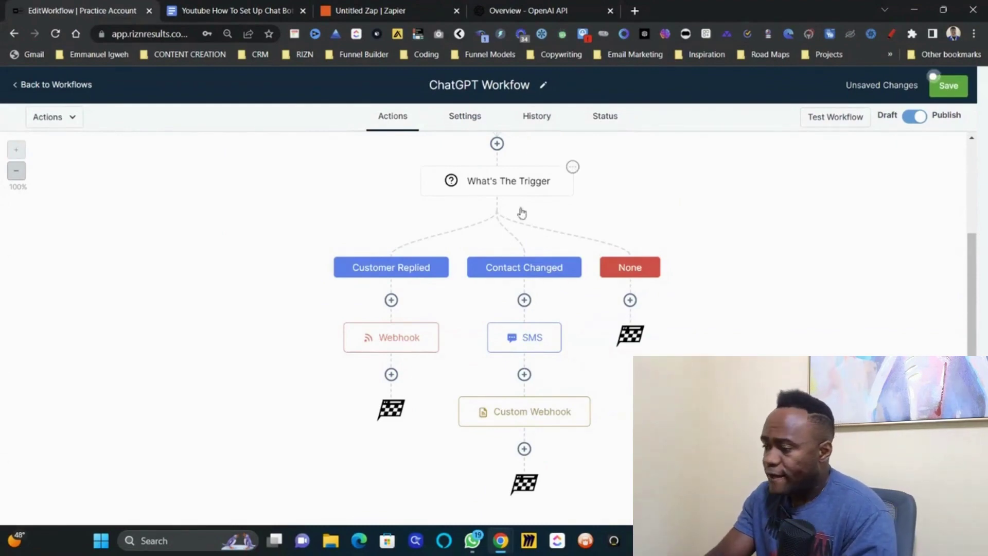
click(527, 342)
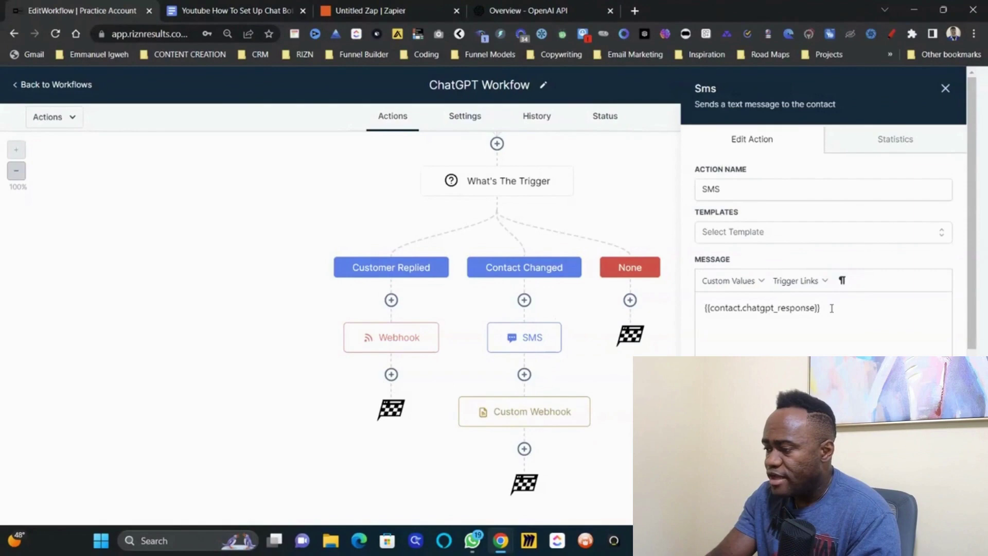
key(Return)
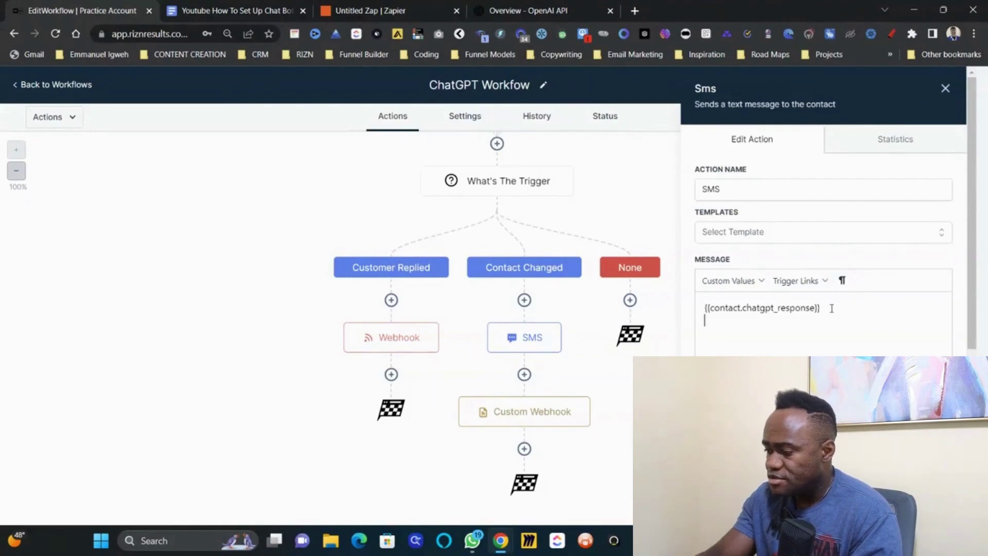
click(741, 281)
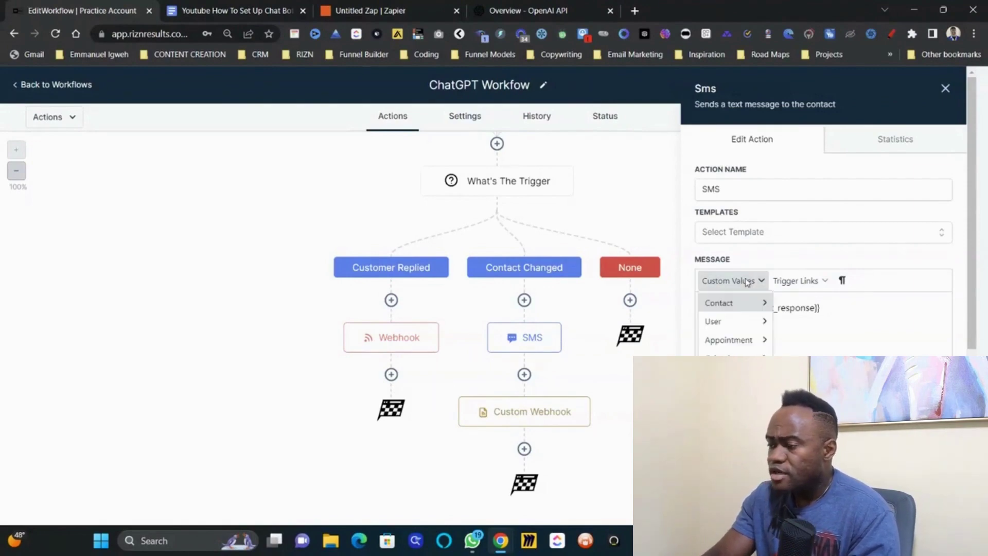
mouse_move(746, 308)
scroll(819, 281, down, 2)
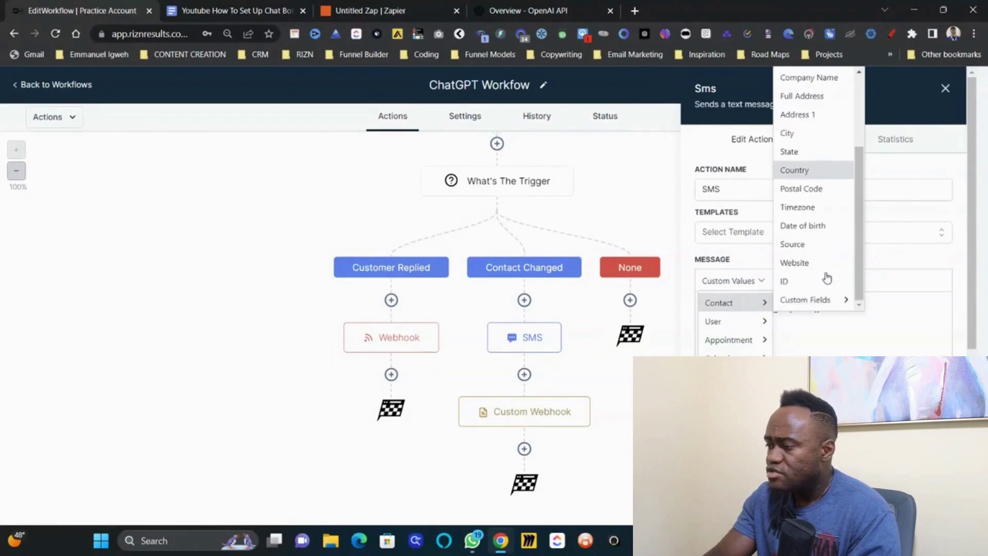
mouse_move(810, 308)
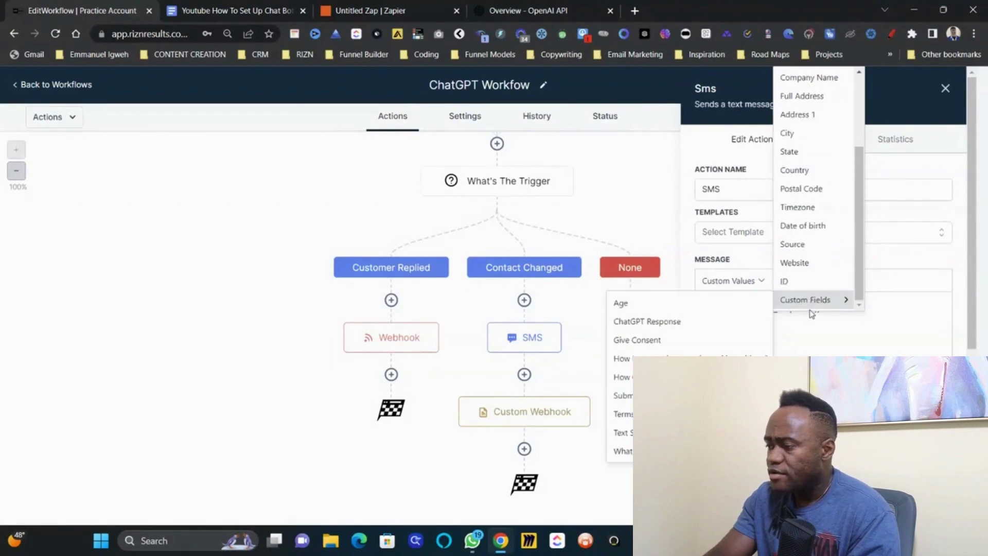
click(680, 322)
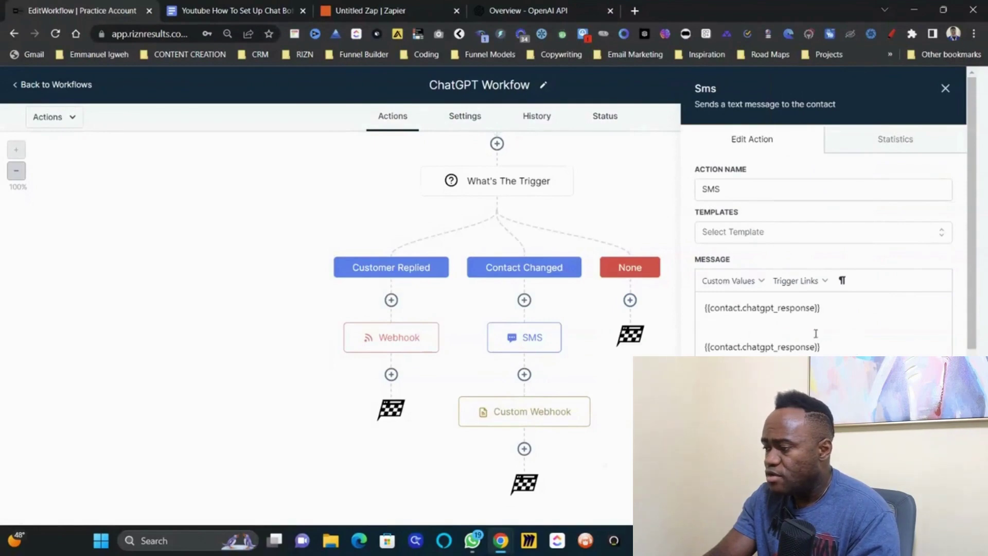
drag(826, 351, 691, 353)
key(BackSpace)
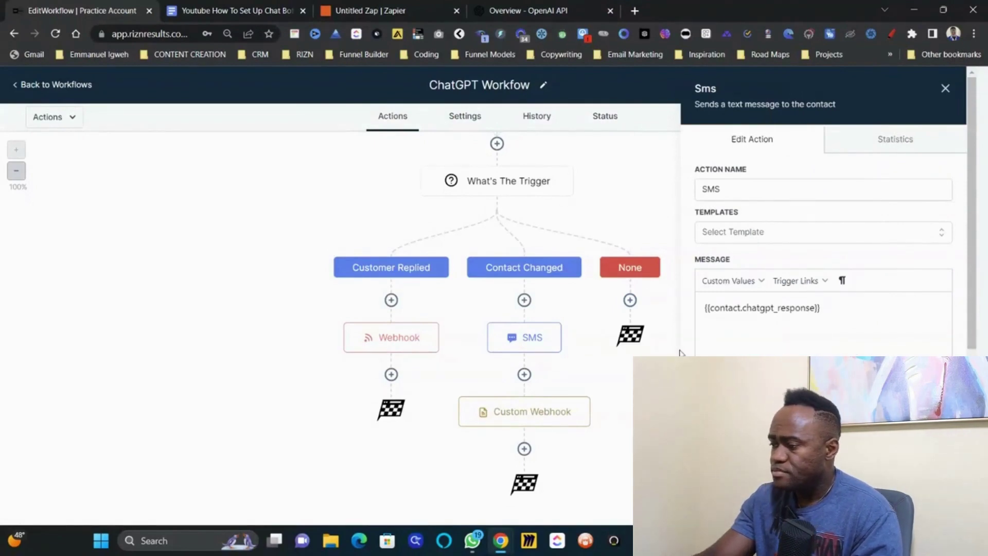
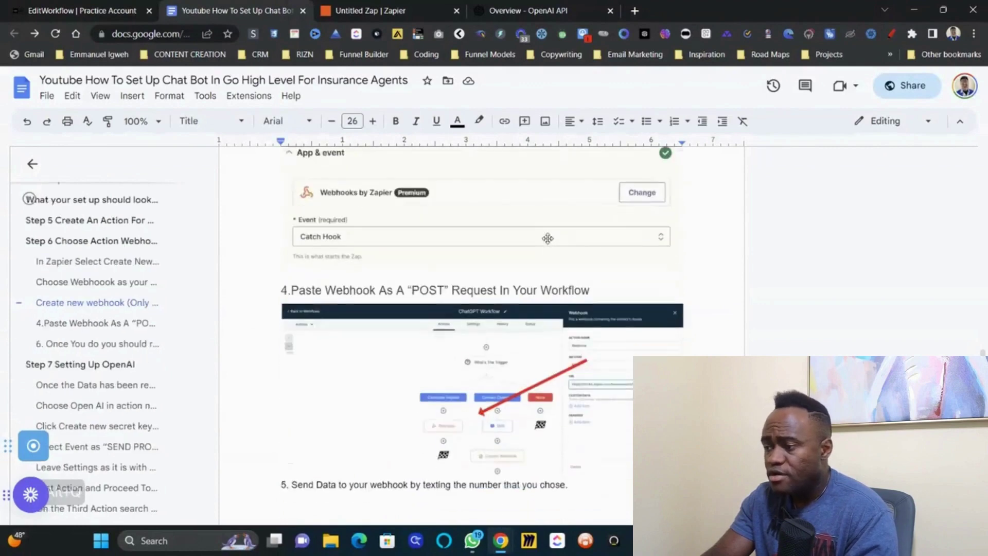
- Switch to Zapier, set the webhook trigger's event to Catch Hook, copy its webhook URL and leave the Zap editor
click(370, 10)
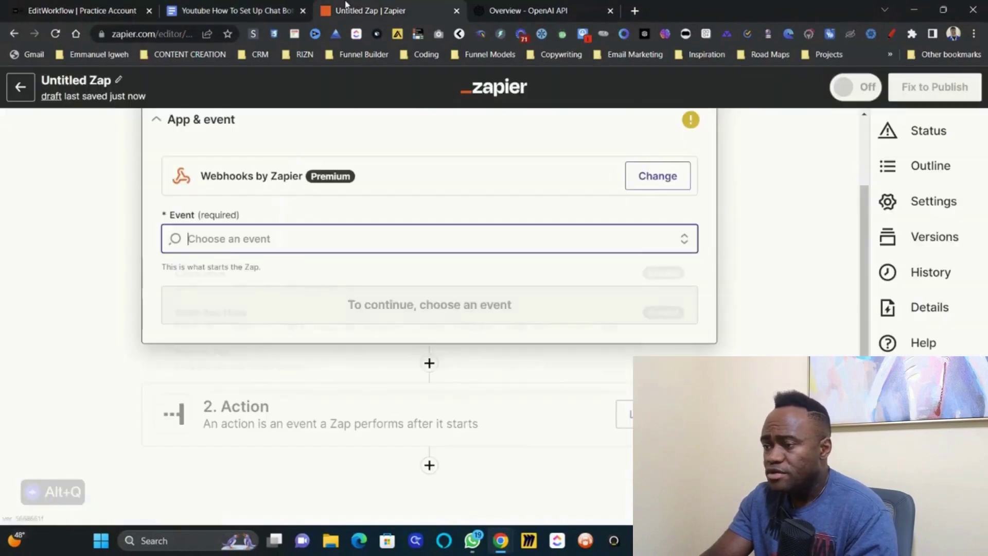
click(289, 295)
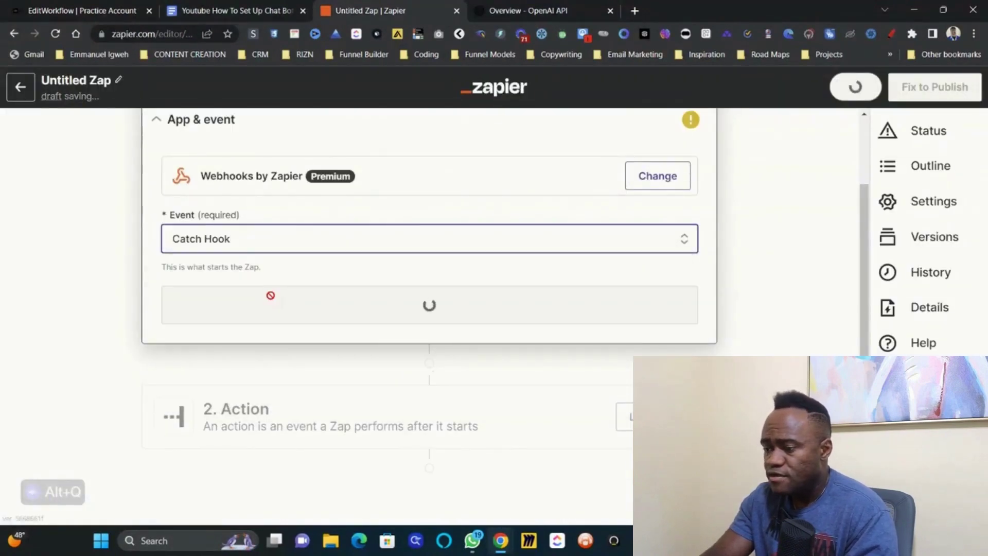
click(366, 314)
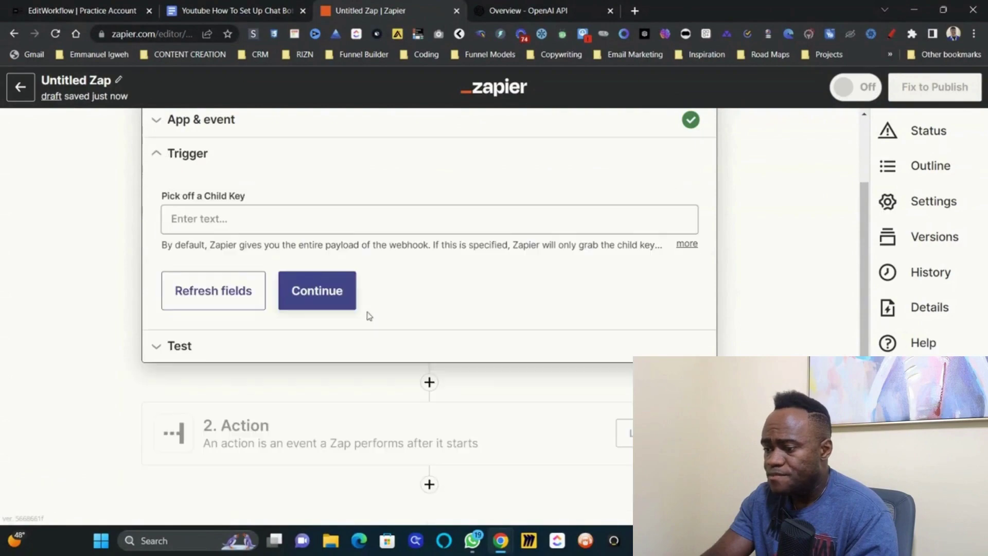
click(341, 290)
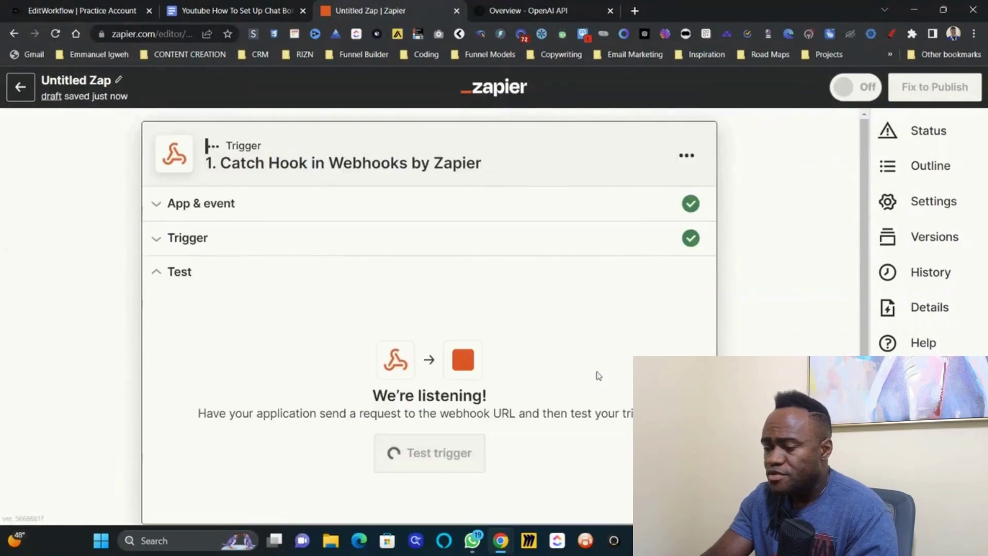
scroll(582, 441, down, 5)
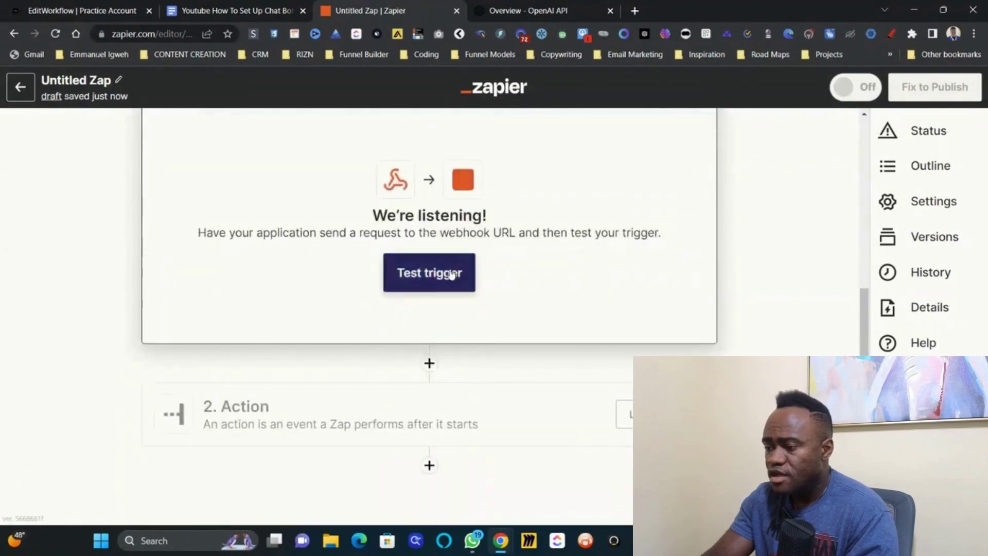
scroll(452, 273, up, 5)
click(649, 353)
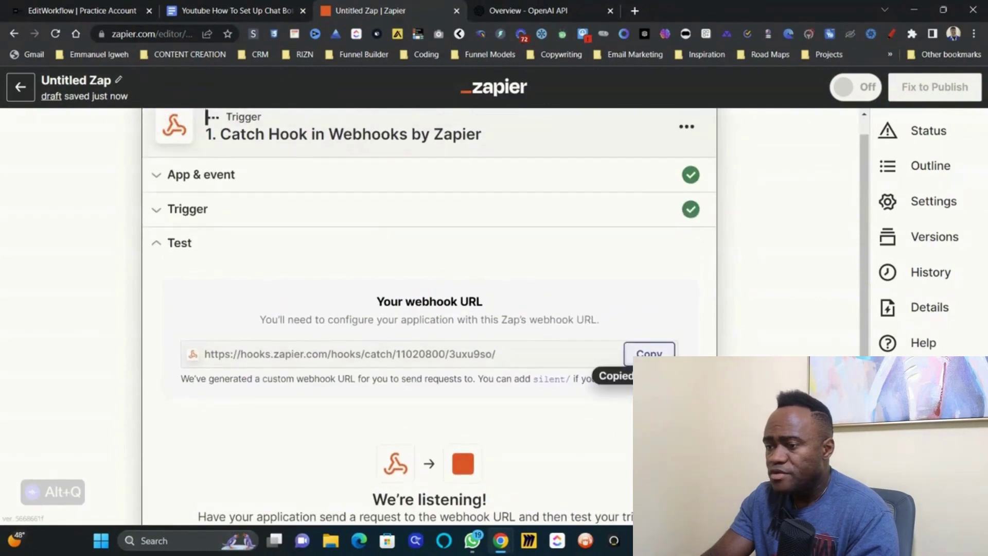
click(20, 87)
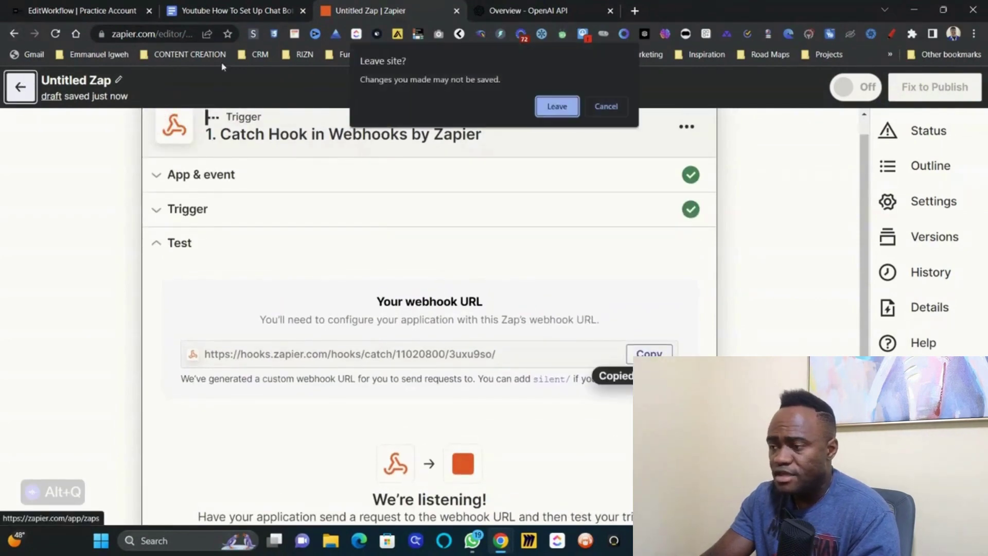
click(556, 106)
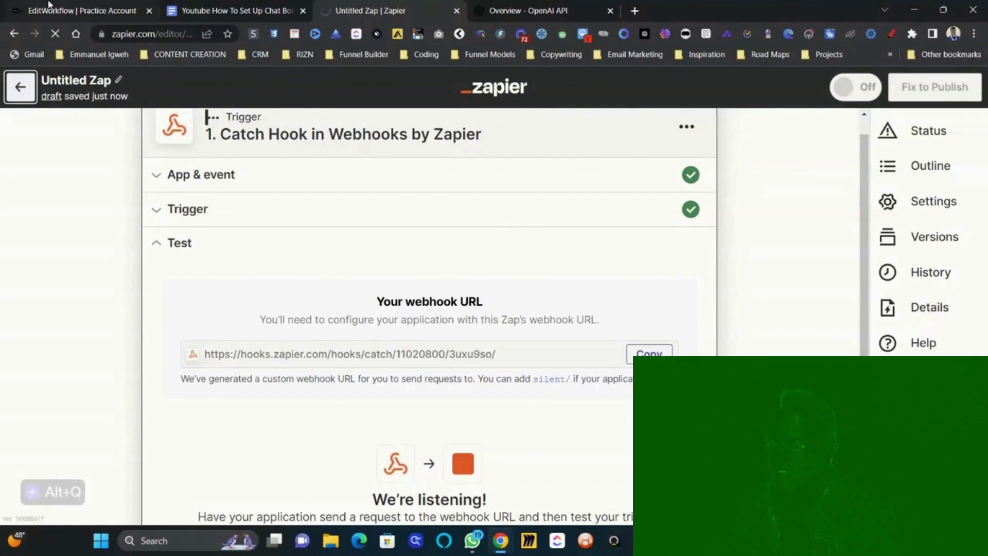
- Return to the ChatGPT Workfow, try out a POST Webhook action under the Customer Replied branch and close it without saving
click(81, 9)
click(416, 338)
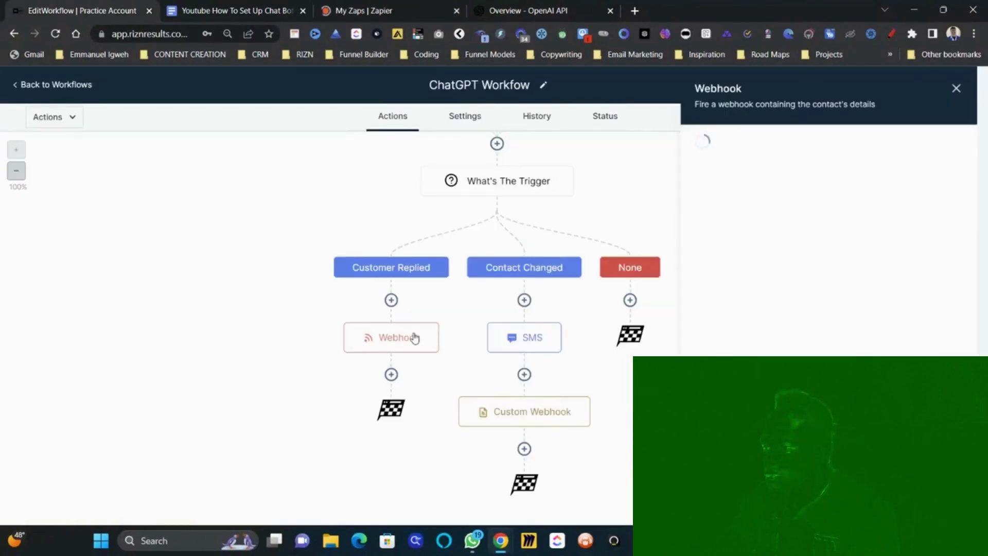
click(392, 301)
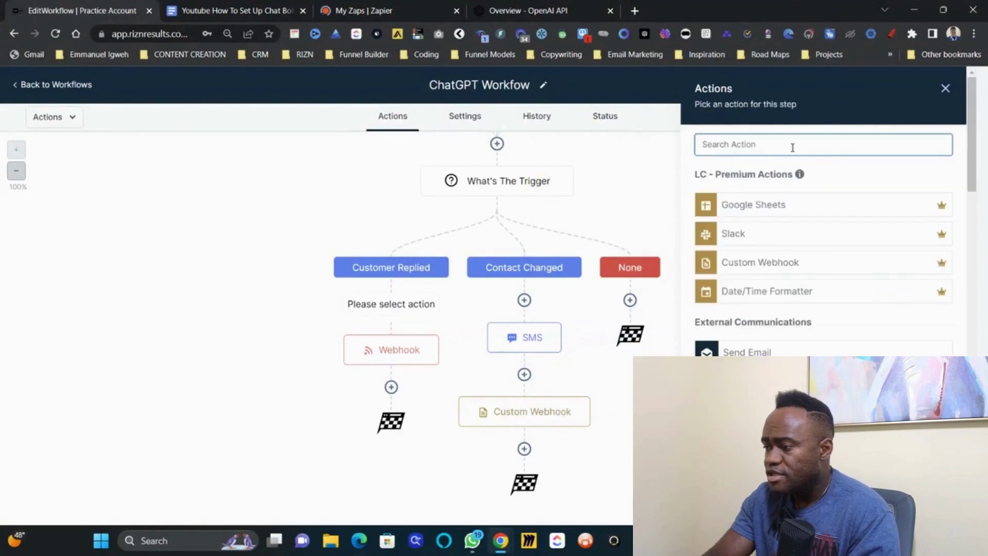
text(web)
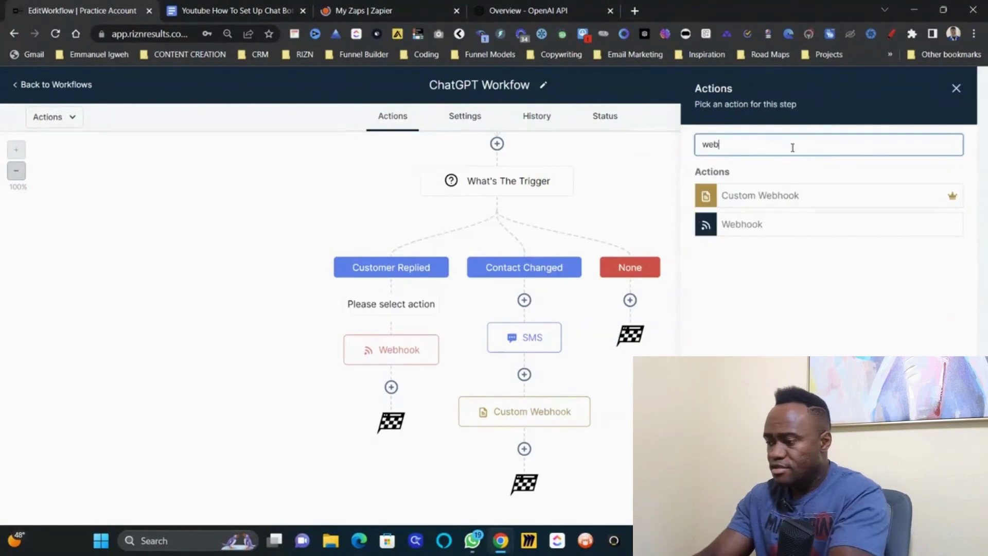
click(760, 227)
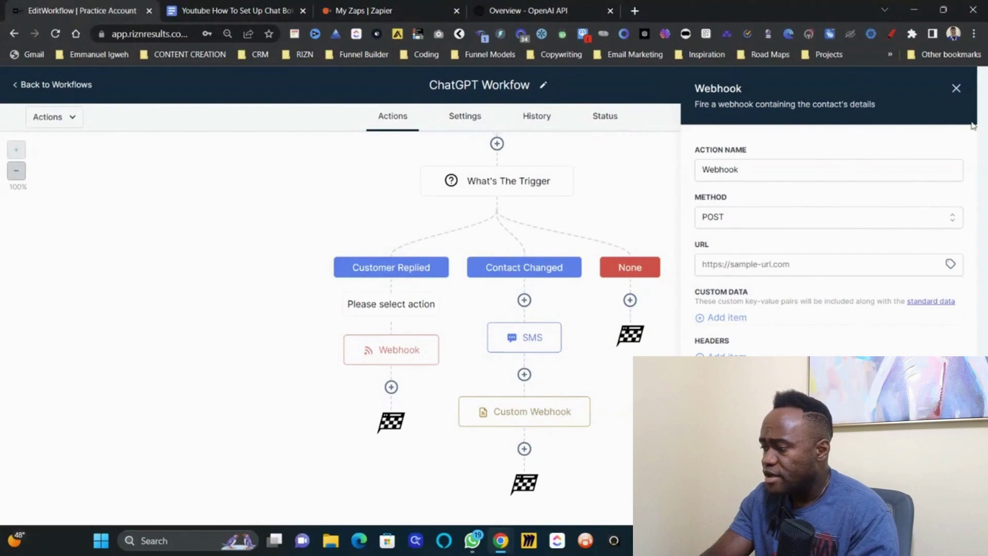
click(956, 93)
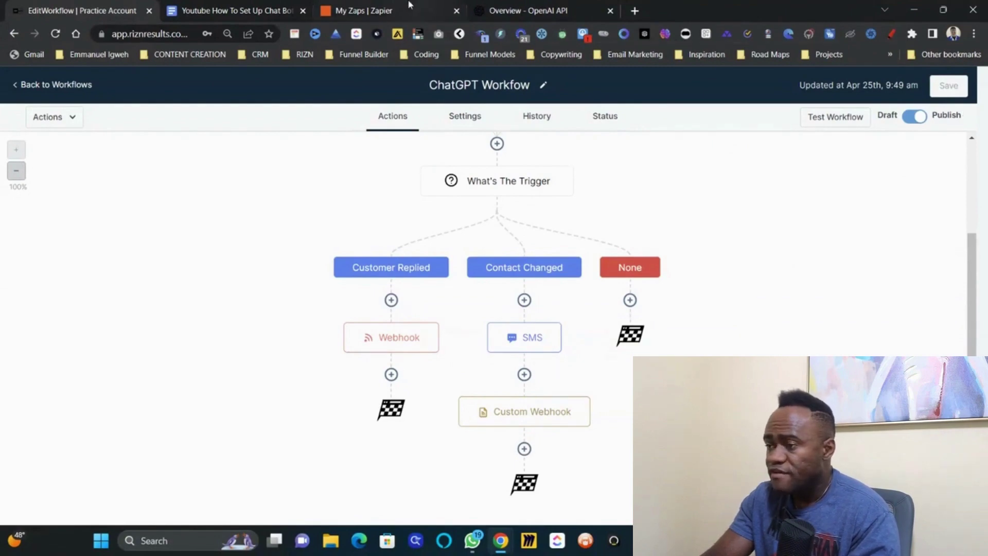
- In the Google Docs checklist, format the item "5. Send Data to your webhook by texting the number that you chose." as Heading 3
click(262, 4)
scroll(386, 246, down, 5)
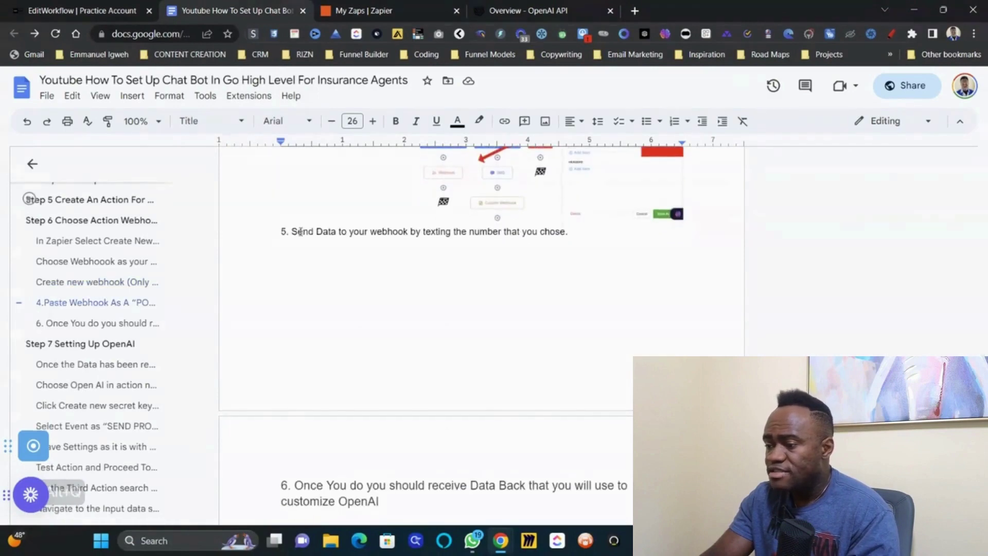
double_click(302, 232)
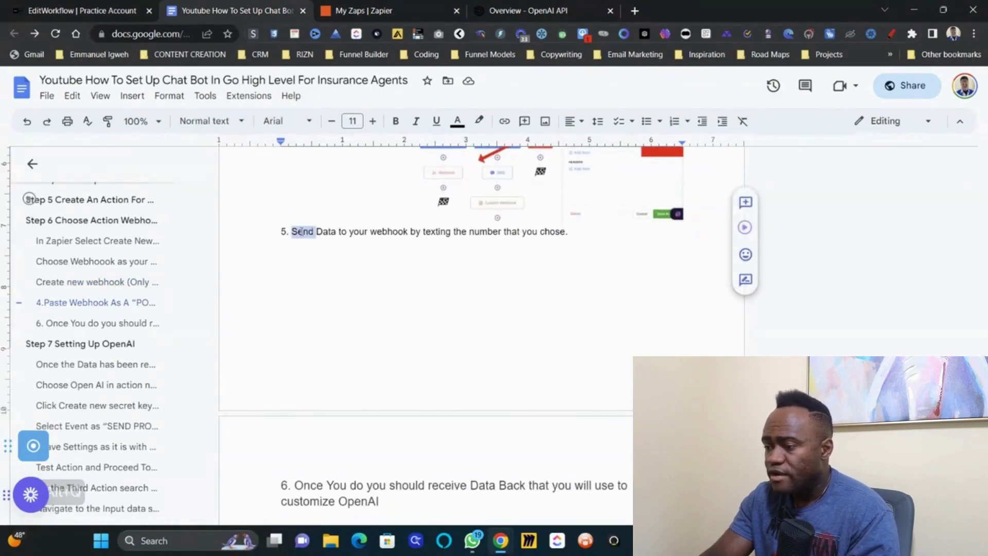
click(205, 120)
click(247, 371)
- Review the checklist's Step 6 webhook instructions, from creating the webhook through items 5 and 6 to the start of Step 7
scroll(418, 282, up, 5)
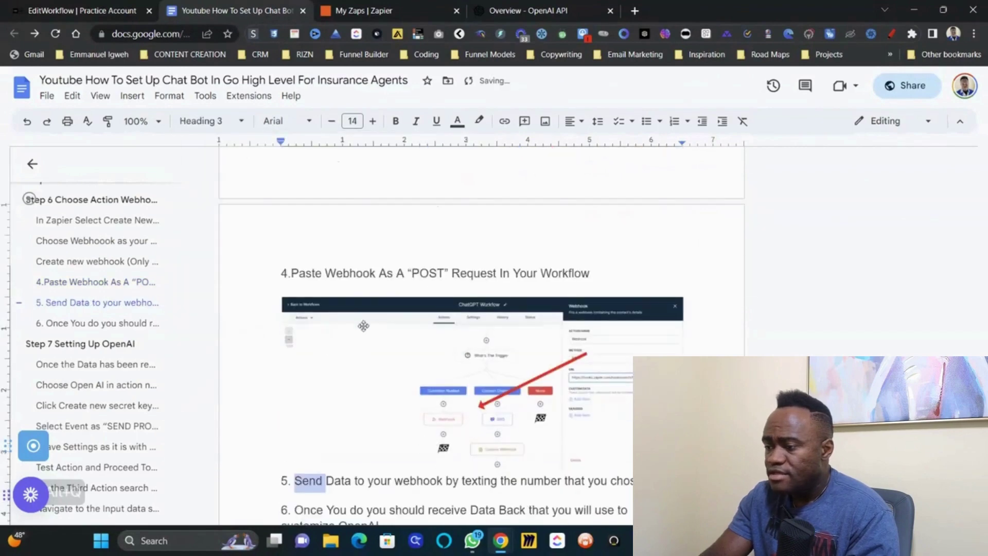
scroll(418, 282, up, 8)
scroll(418, 282, down, 5)
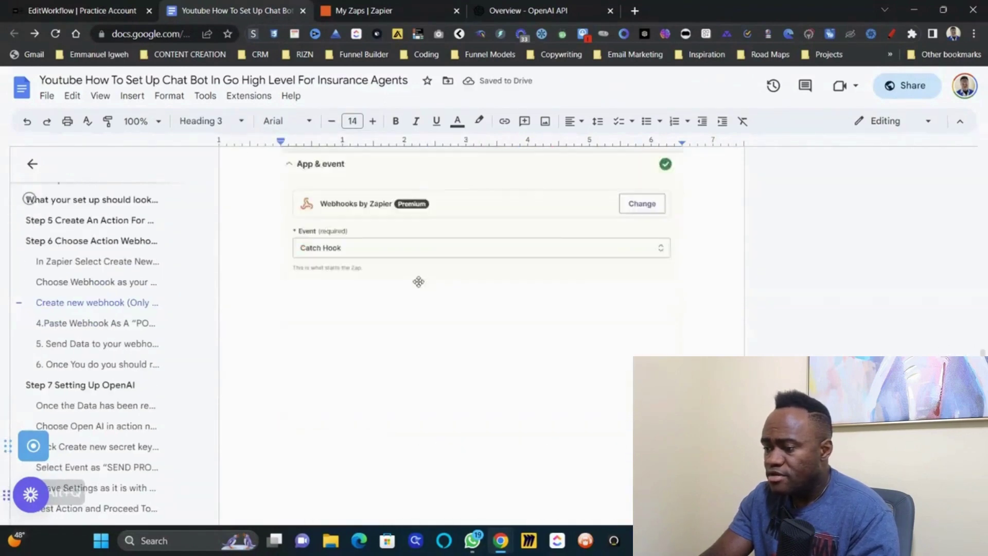
scroll(408, 324, up, 3)
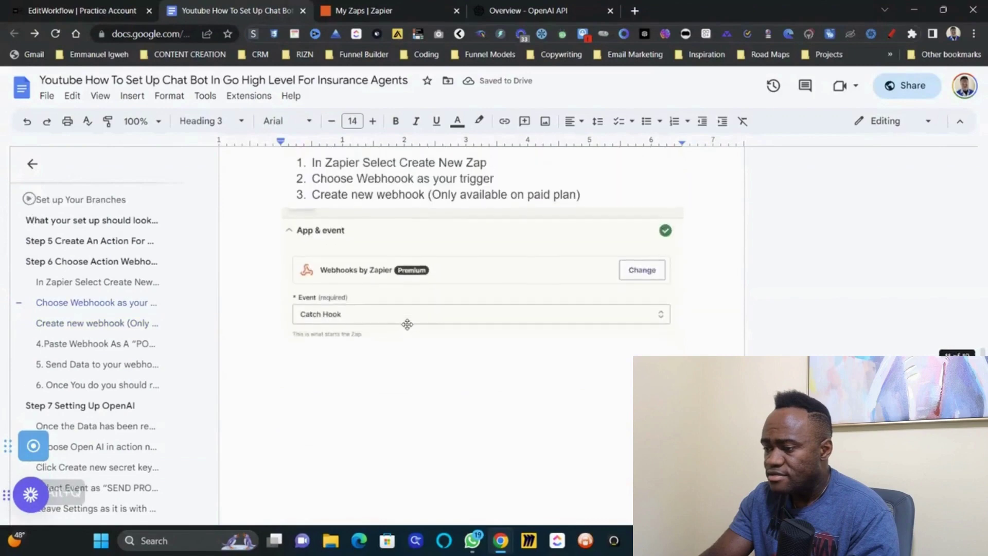
scroll(454, 375, down, 10)
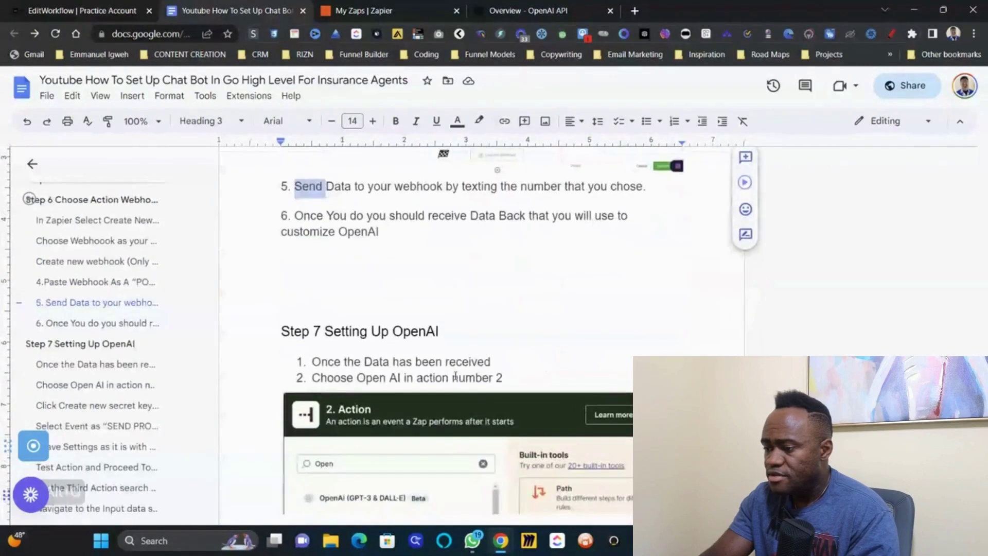
click(656, 220)
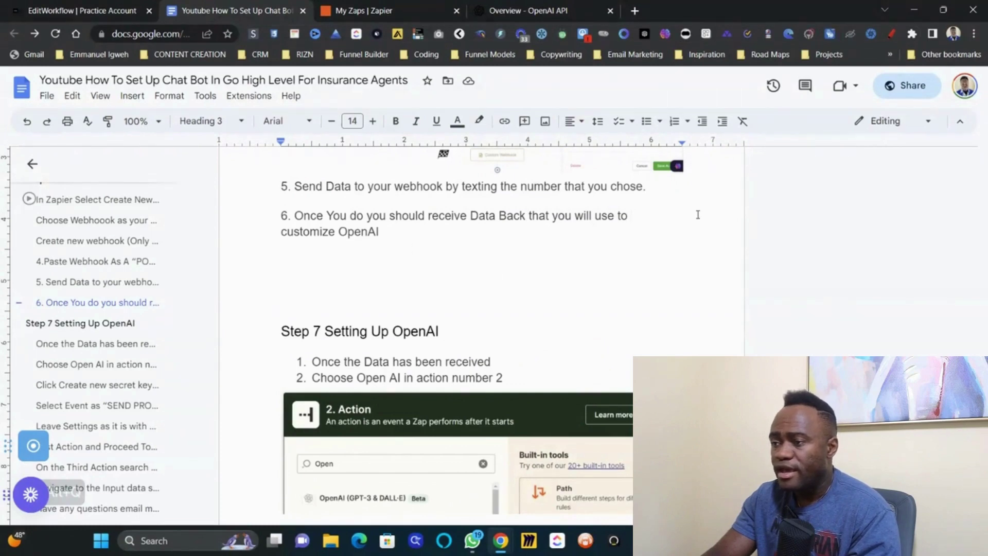
- Open the ChatGPT Workfow page again in a new browser tab and go from there to the account's Conversations
click(103, 5)
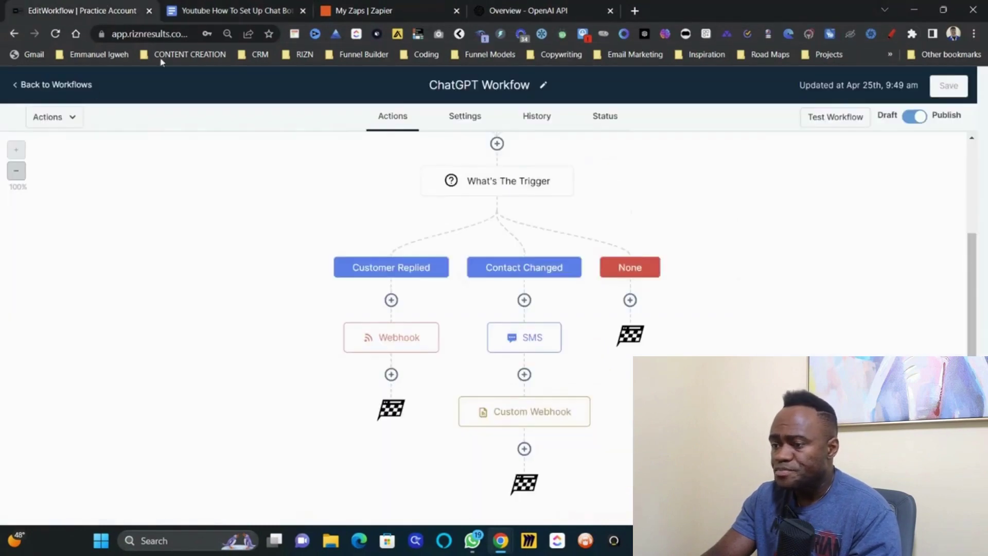
click(150, 34)
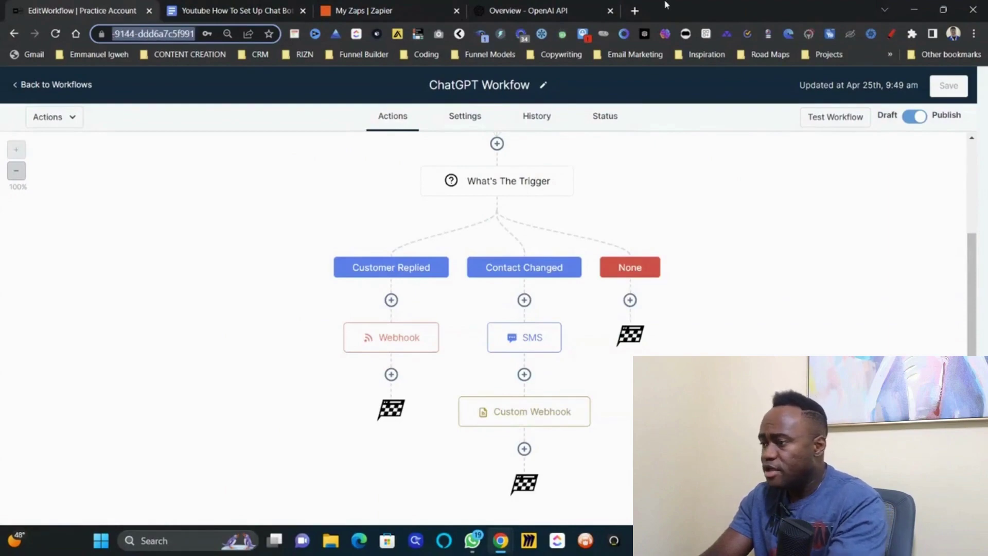
click(630, 7)
key(ctrl+v)
key(Return)
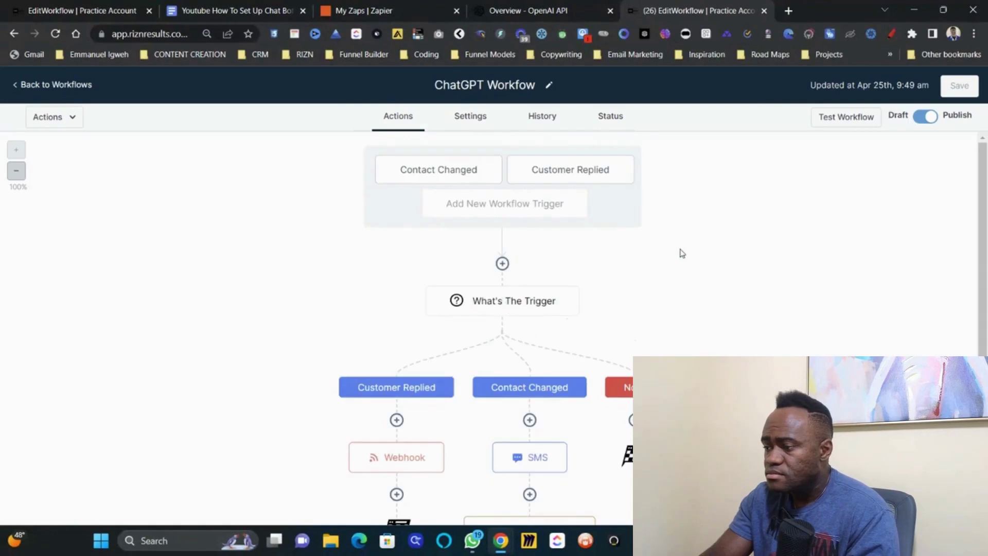
click(64, 87)
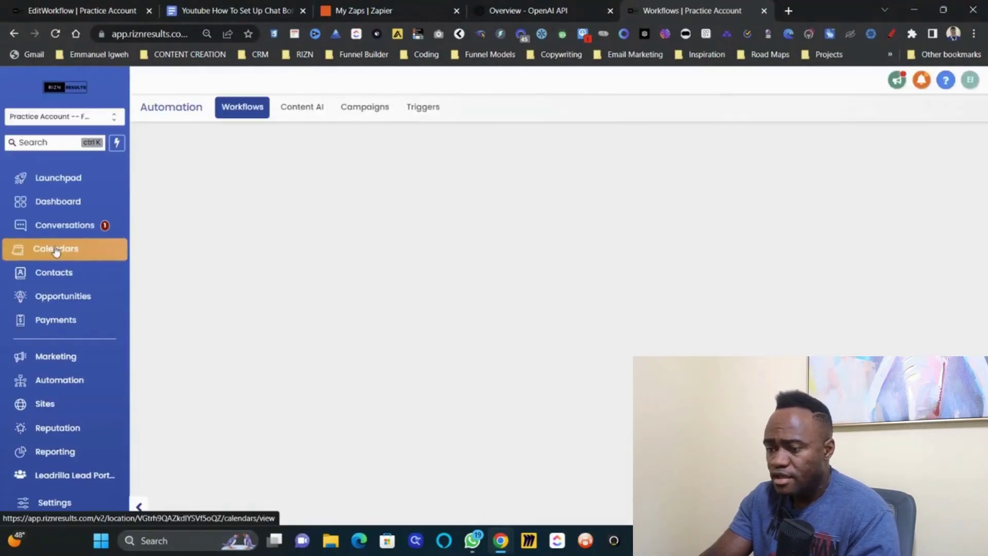
click(73, 226)
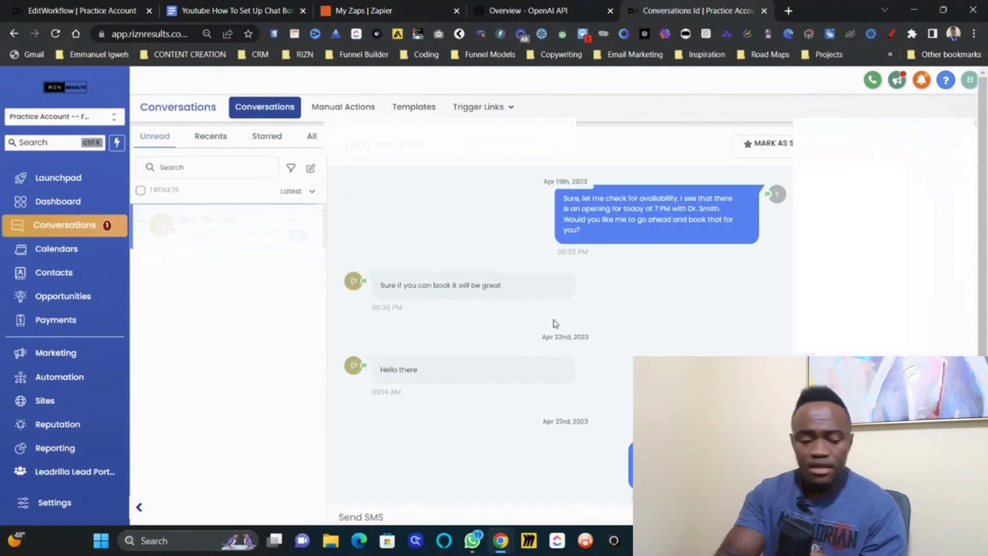
key(alt+q)
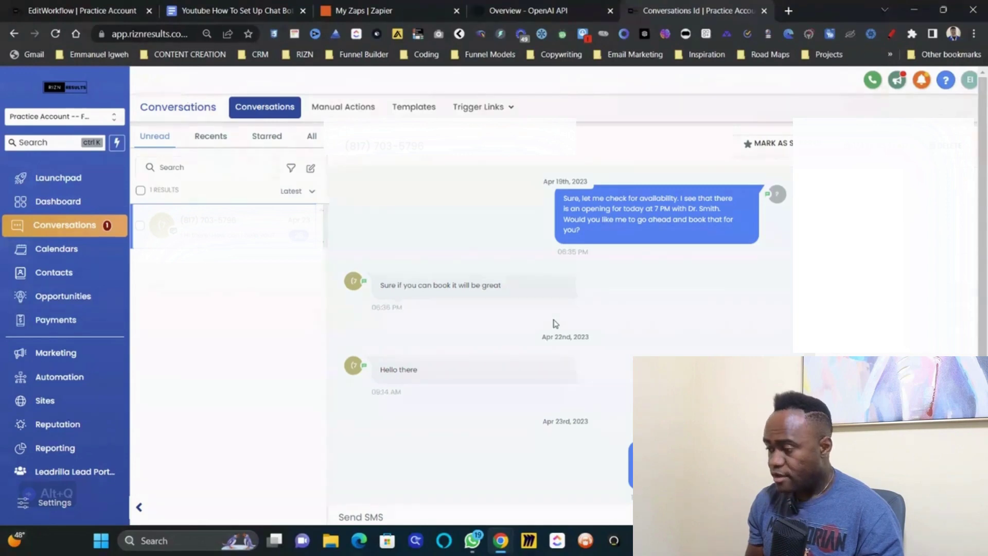
- Read through the contact's SMS thread in Conversations down to the "Good morning" message
scroll(555, 323, down, 2)
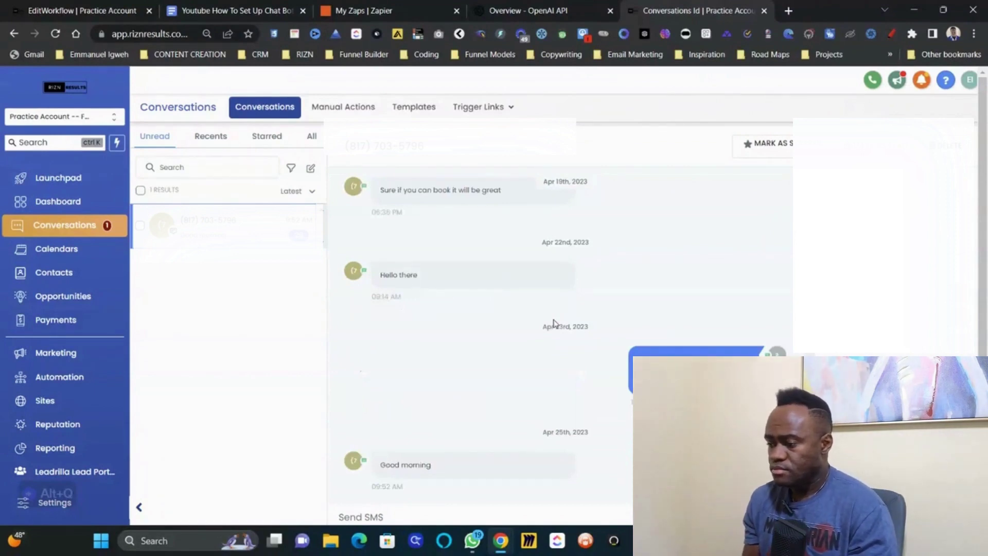
scroll(555, 324, down, 1)
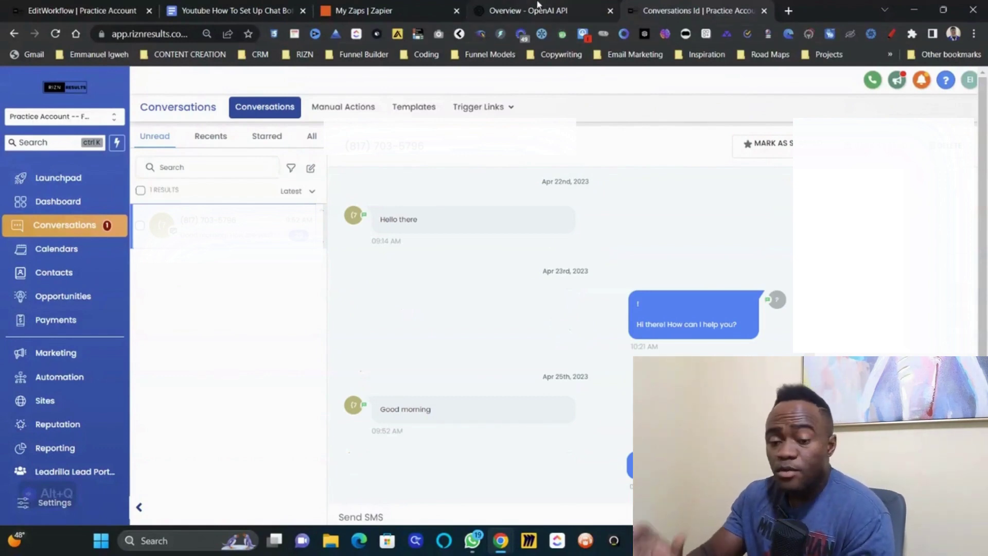
- Switch to Zapier, open the Highlevel ChatbOT Zap with its Catch Hook trigger, and put the Zap into edit mode
click(375, 6)
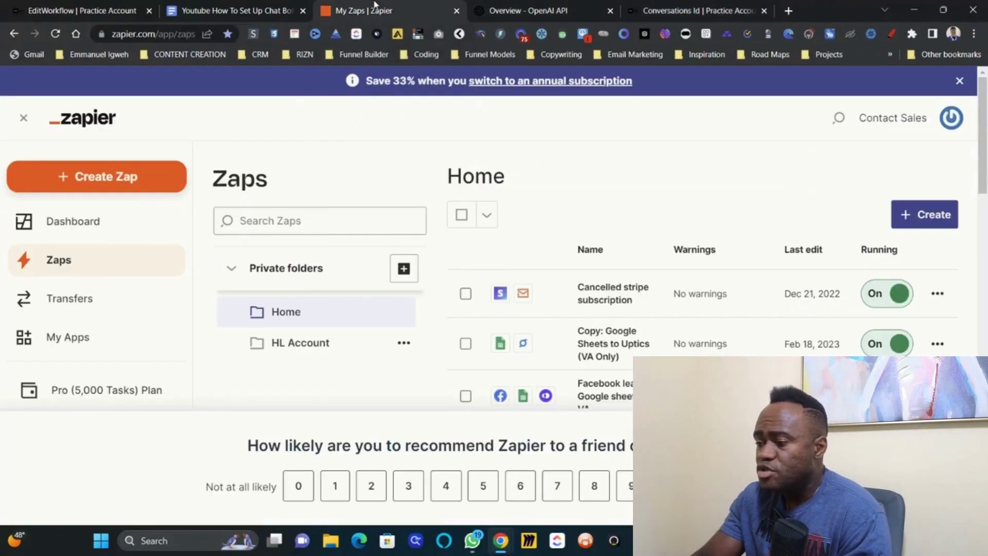
scroll(700, 242, down, 5)
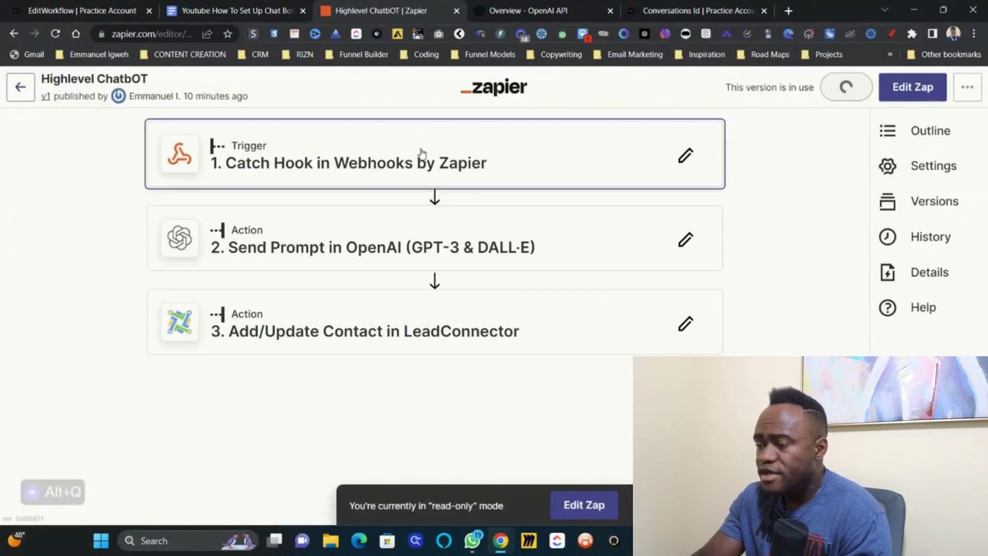
click(419, 155)
scroll(459, 324, down, 2)
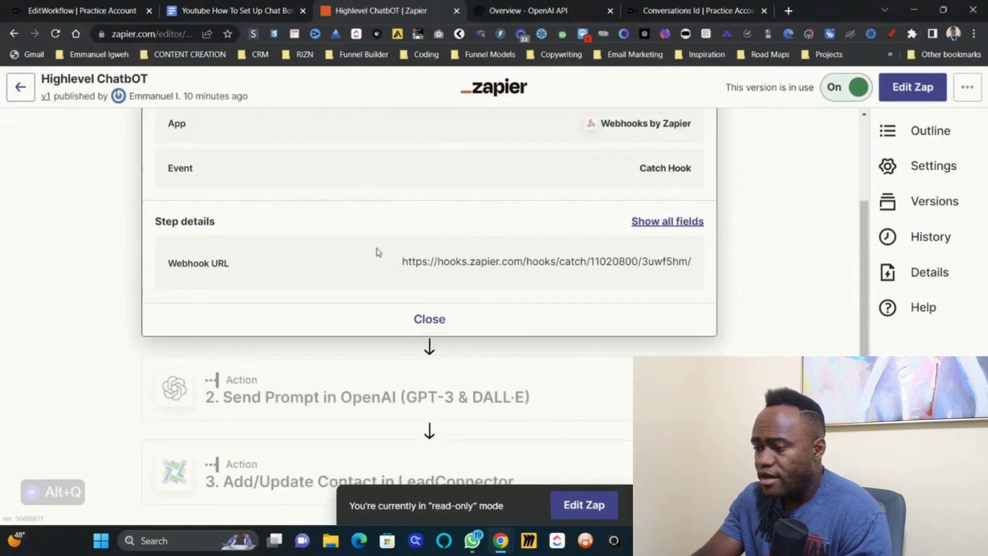
click(589, 504)
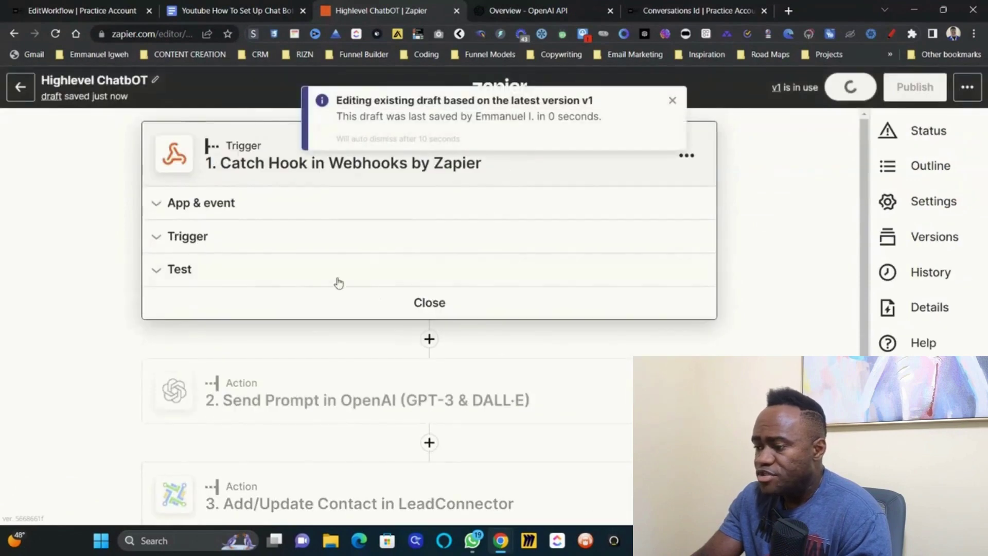
- Inspect the Catch Hook trigger's test section, including the webhook URL and all the data fields of request A
click(338, 283)
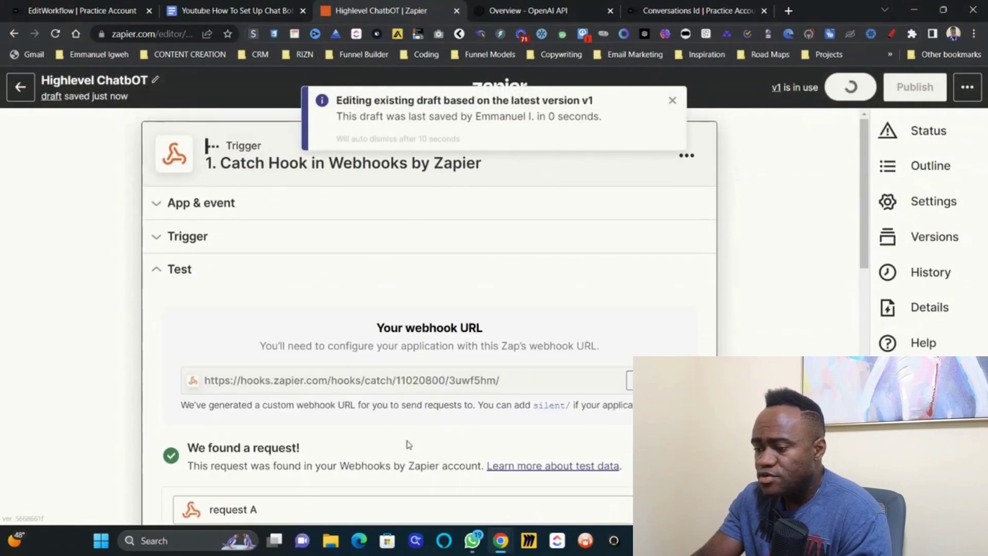
scroll(408, 444, down, 4)
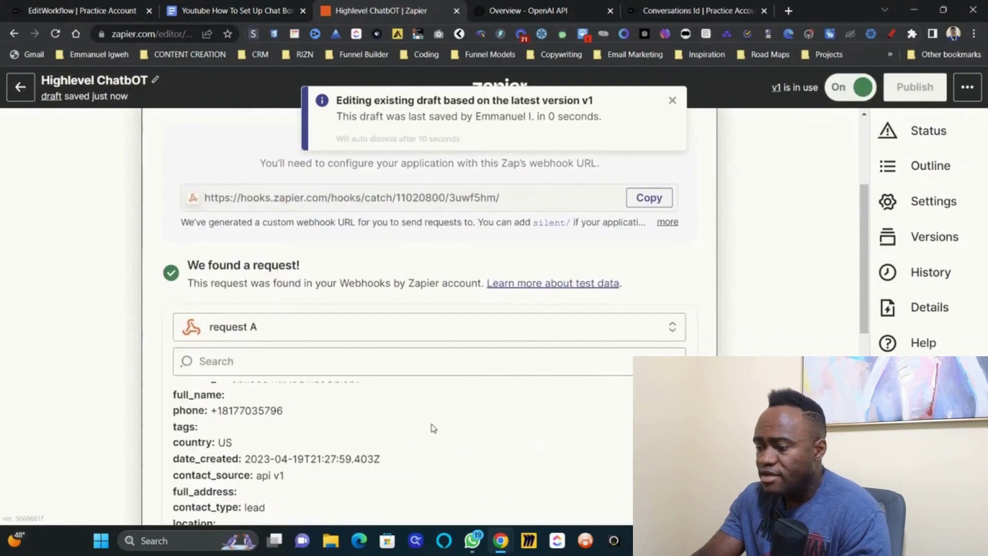
scroll(433, 428, down, 3)
scroll(559, 276, down, 10)
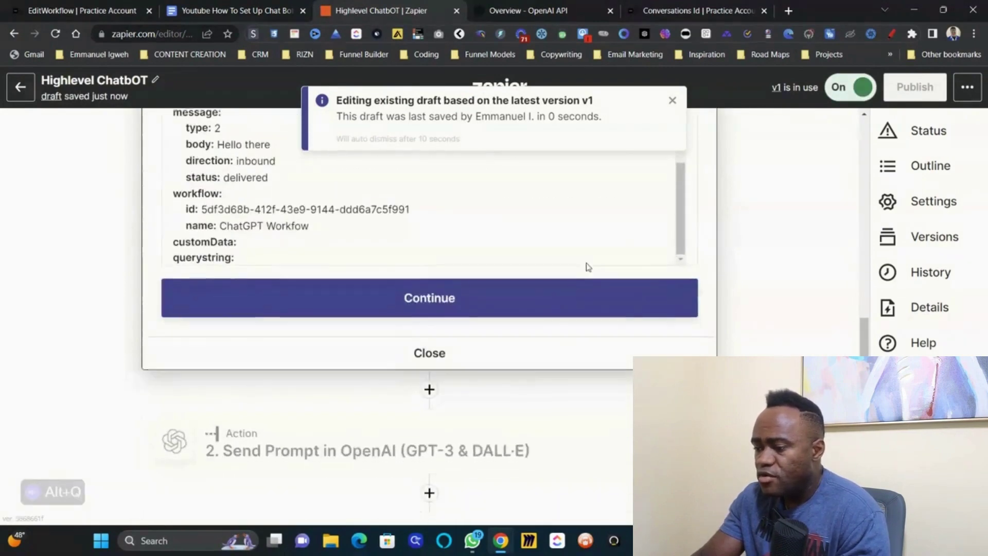
scroll(552, 345, down, 1)
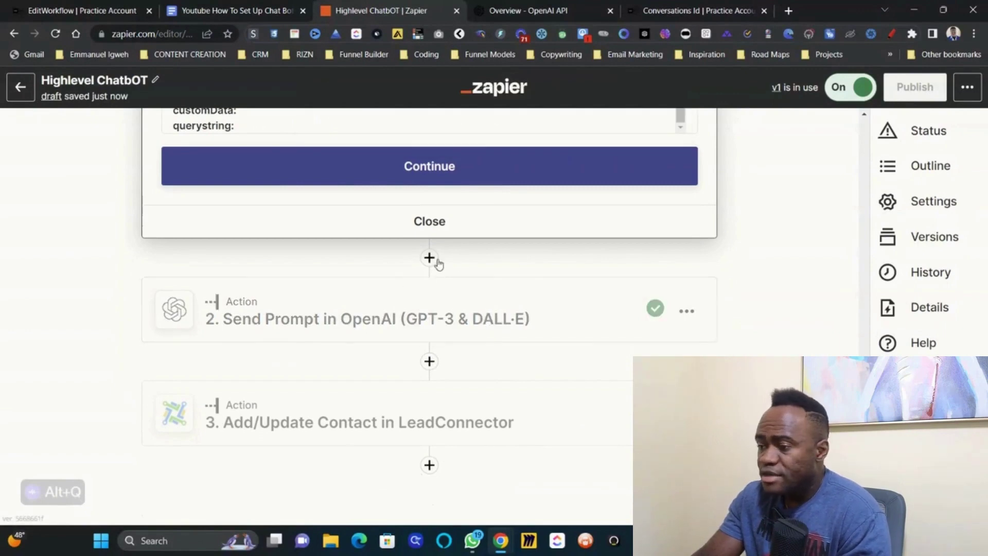
- Review the Step 7 Setting Up OpenAI instructions in the Google Docs checklist, from choosing Open AI to the API key items
click(242, 11)
scroll(512, 359, down, 7)
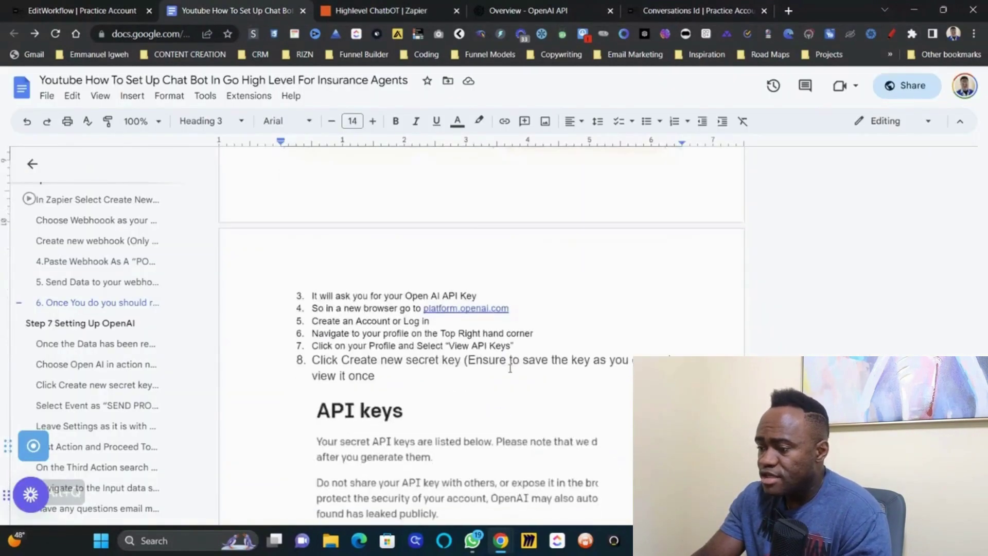
scroll(503, 362, up, 5)
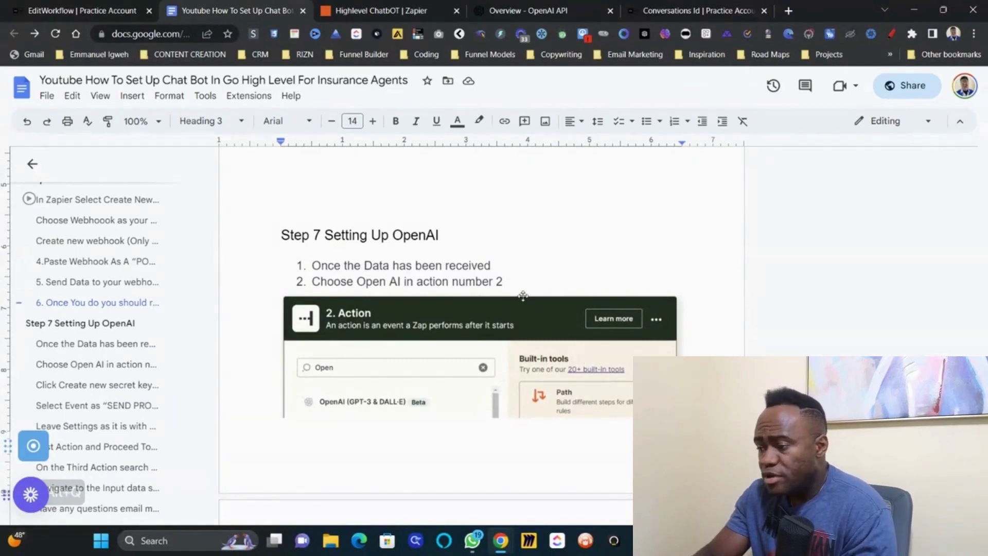
scroll(523, 295, down, 3)
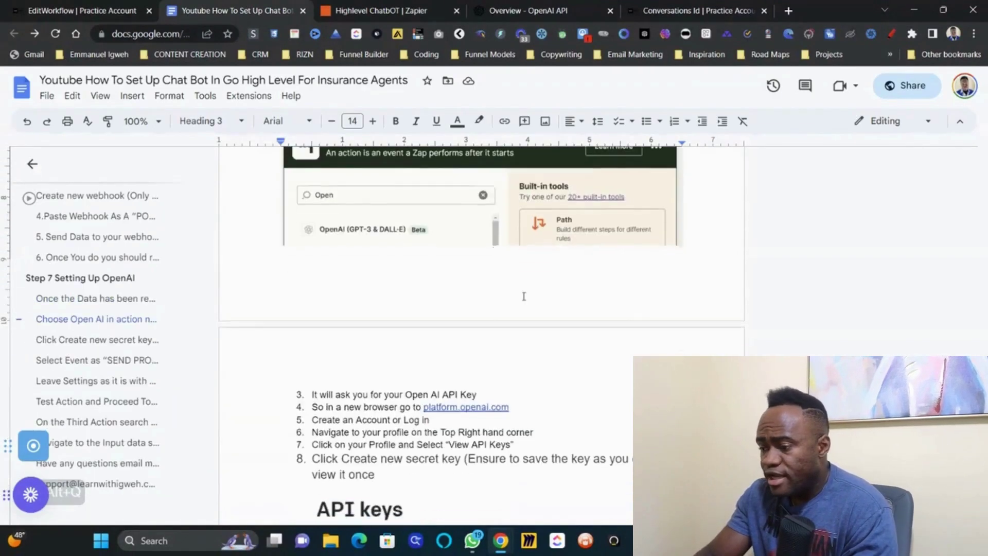
- Back in the Zap, insert a new action after the Catch Hook trigger and search its apps for "open"
click(373, 5)
scroll(342, 209, up, 1)
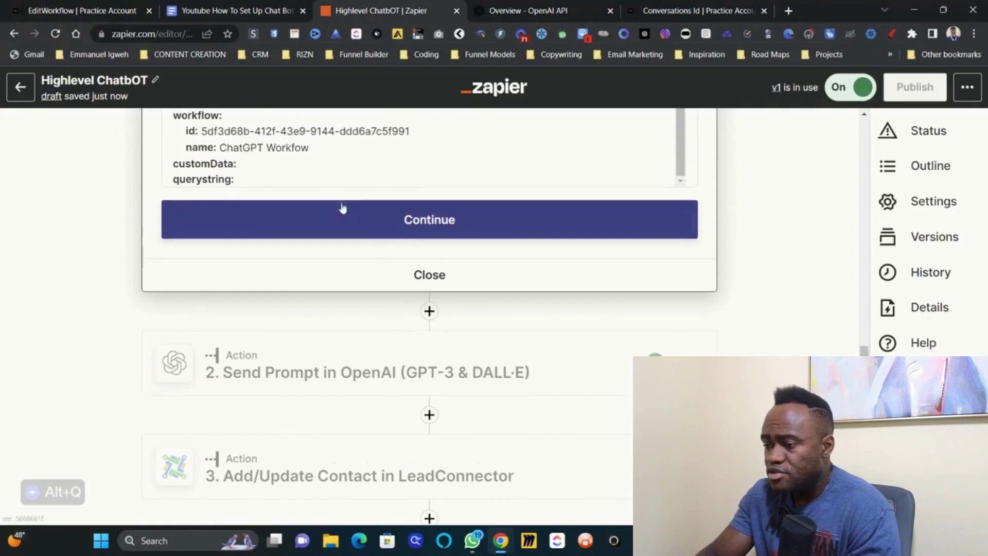
click(430, 311)
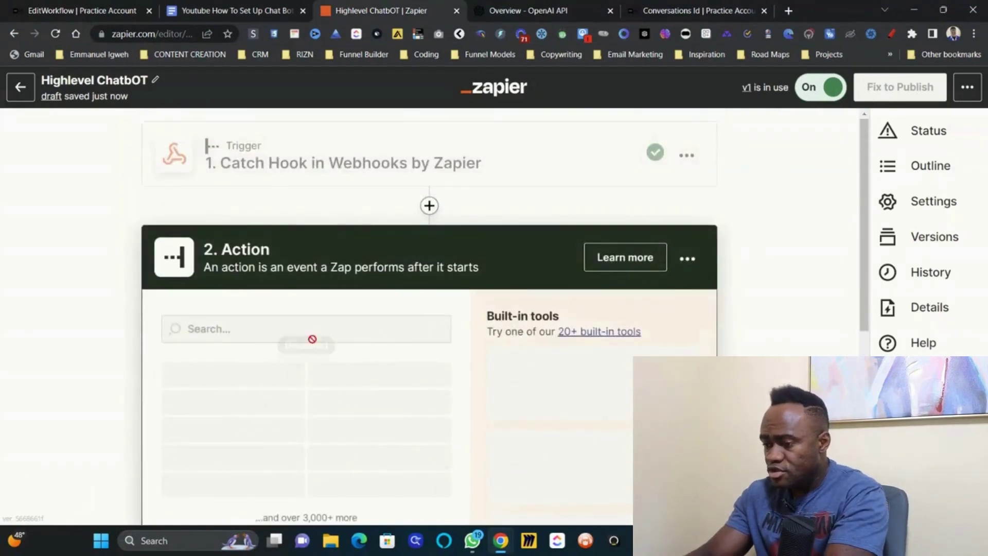
text(open)
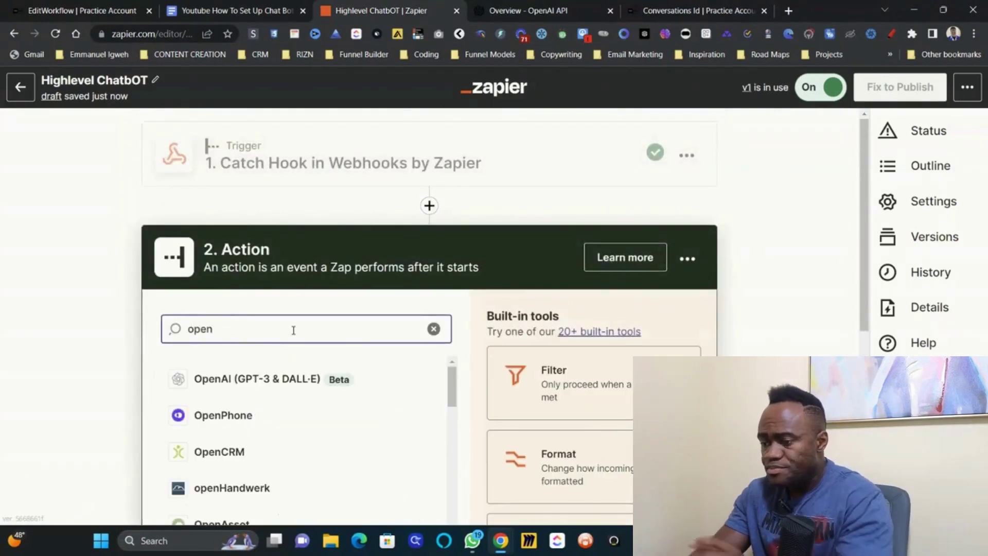
key(alt+q)
click(757, 302)
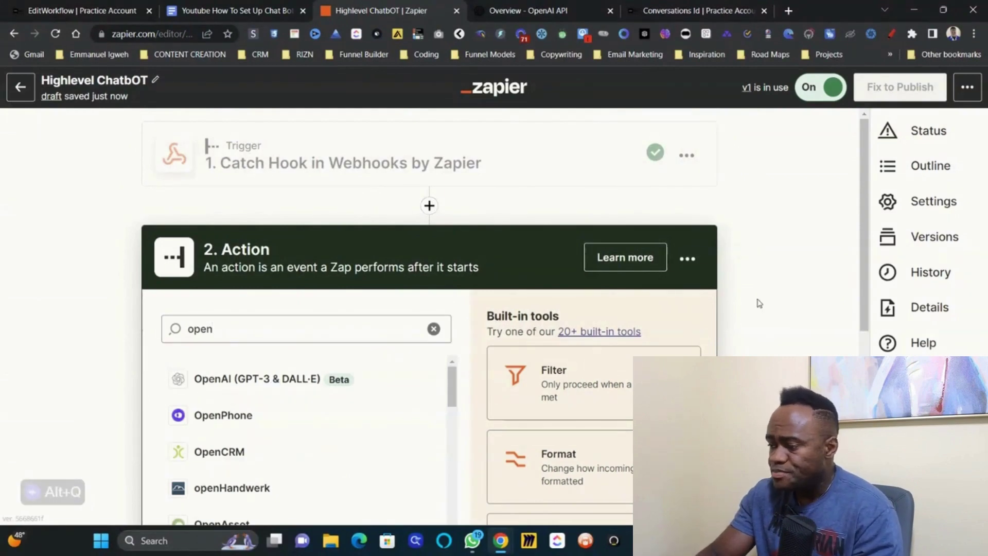
scroll(757, 302, down, 4)
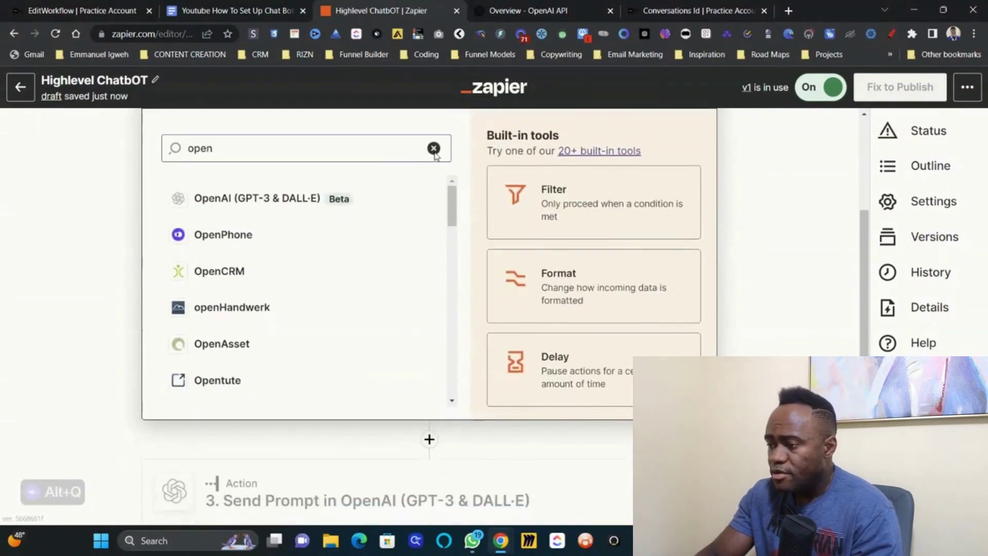
- Clear the app search and delete the newly inserted empty action from the Zap
click(434, 148)
scroll(752, 190, up, 4)
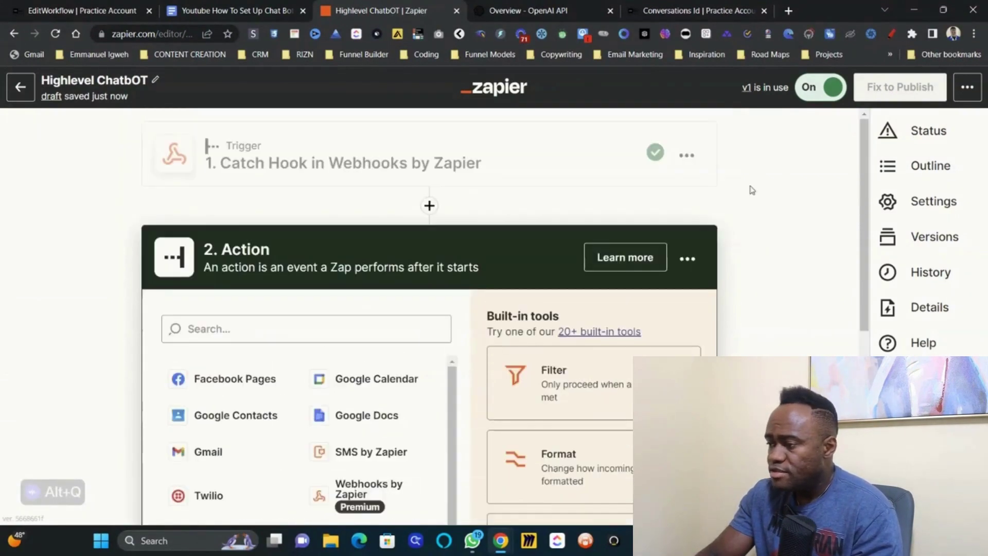
click(688, 260)
click(610, 381)
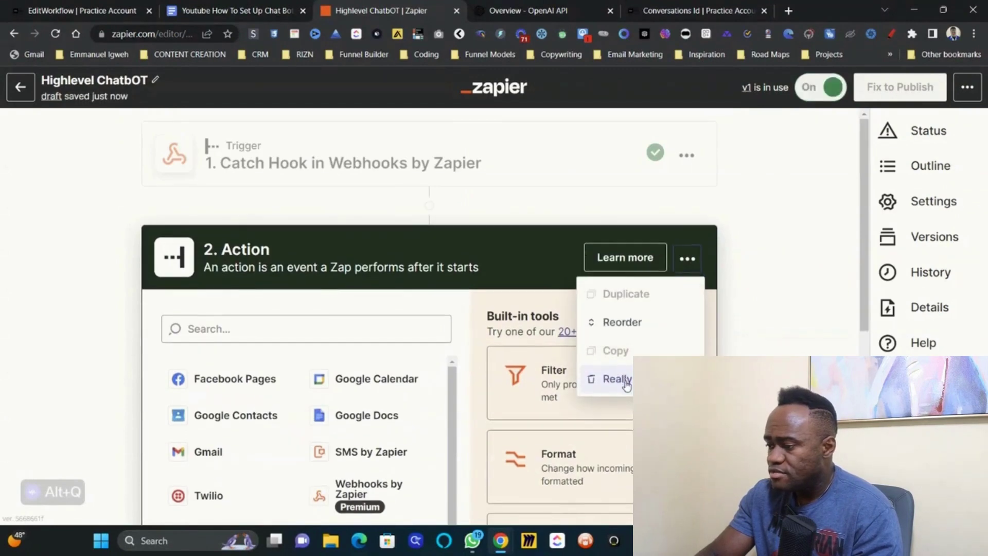
click(612, 381)
- Open the Send Prompt in OpenAI action and continue with the Send Prompt event to its Account section
click(420, 264)
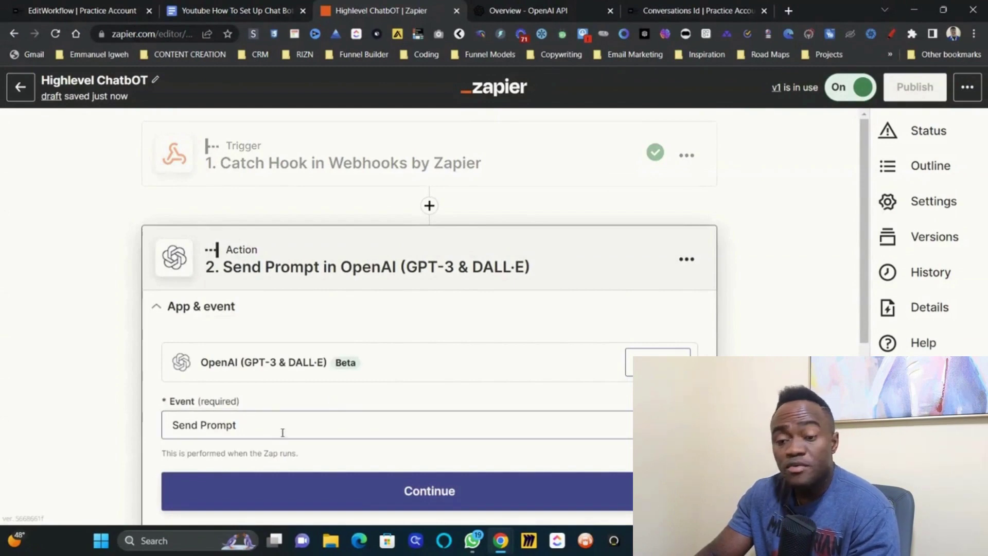
click(388, 485)
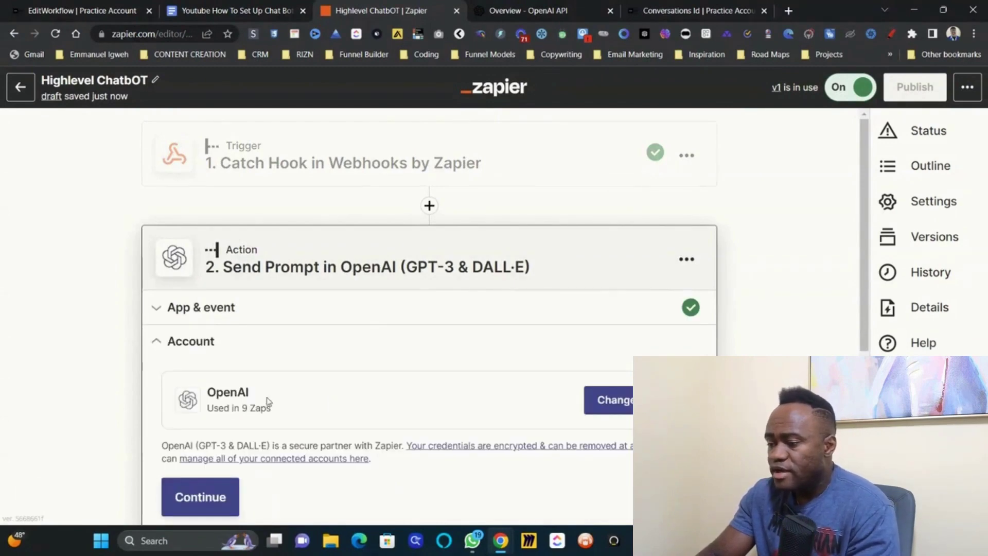
key(alt+q)
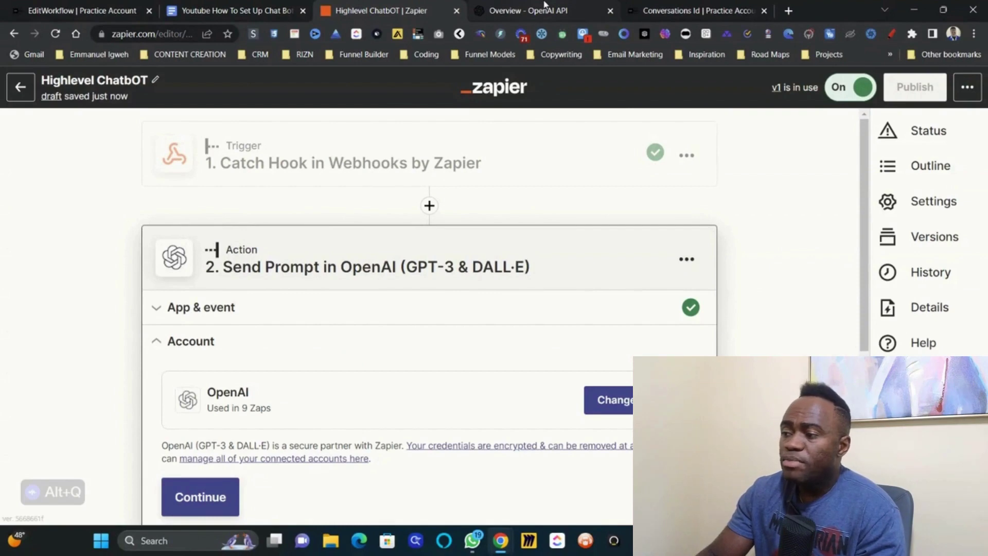
mouse_move(544, 5)
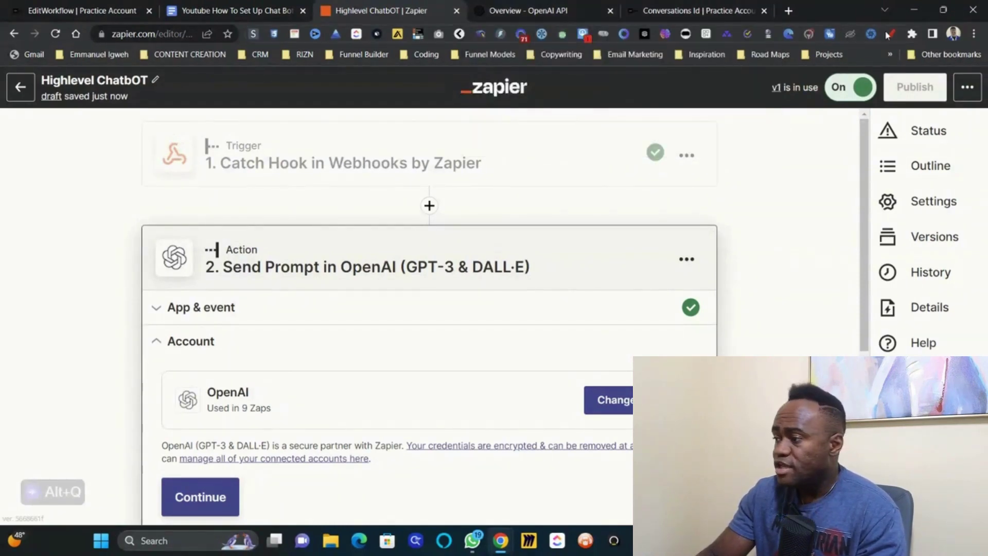
- Handwrite "Platform.openai.com" in red across the page with the annotation pen, and exit the annotation tool
click(892, 34)
drag(49, 144, 41, 242)
drag(31, 190, 52, 175)
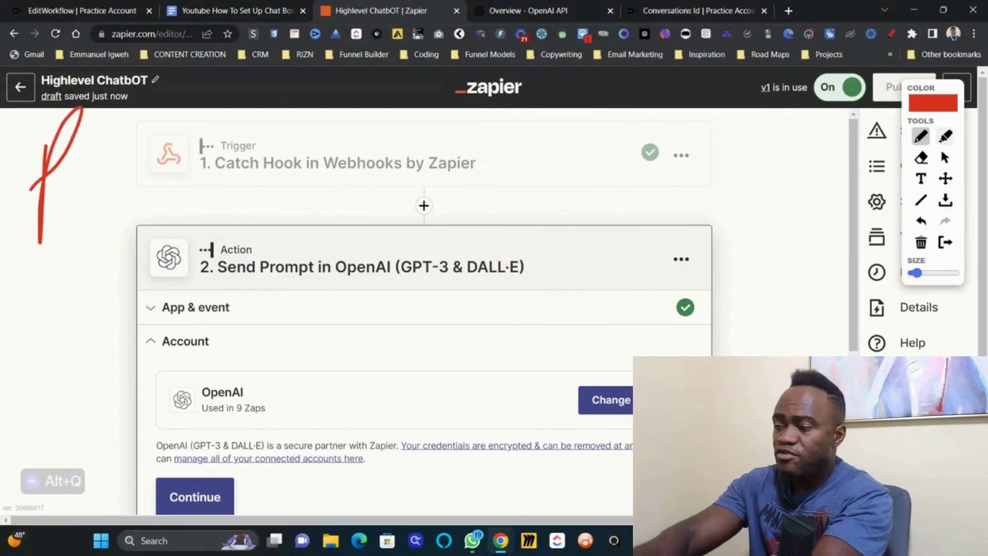
drag(113, 131, 108, 213)
drag(173, 154, 184, 224)
drag(275, 249, 305, 140)
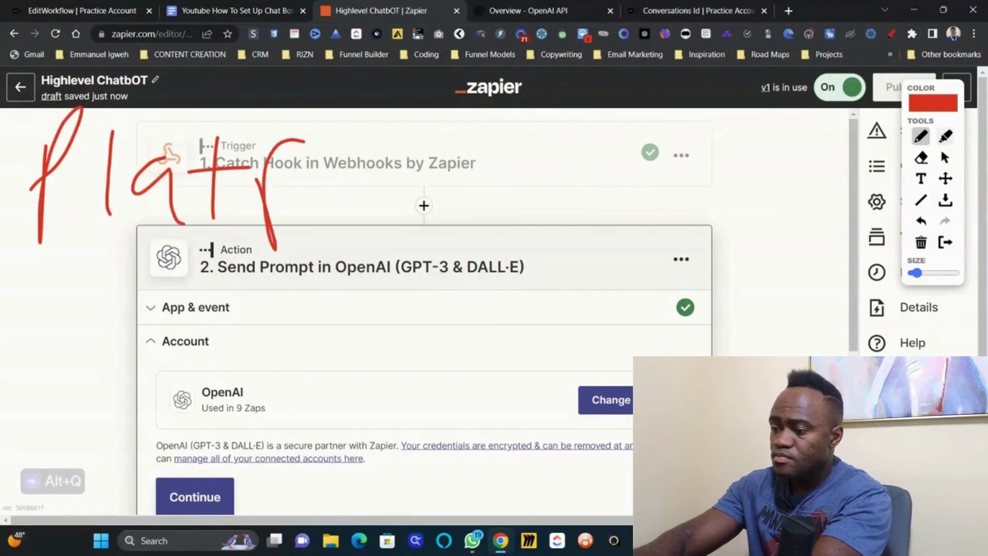
drag(256, 200, 311, 177)
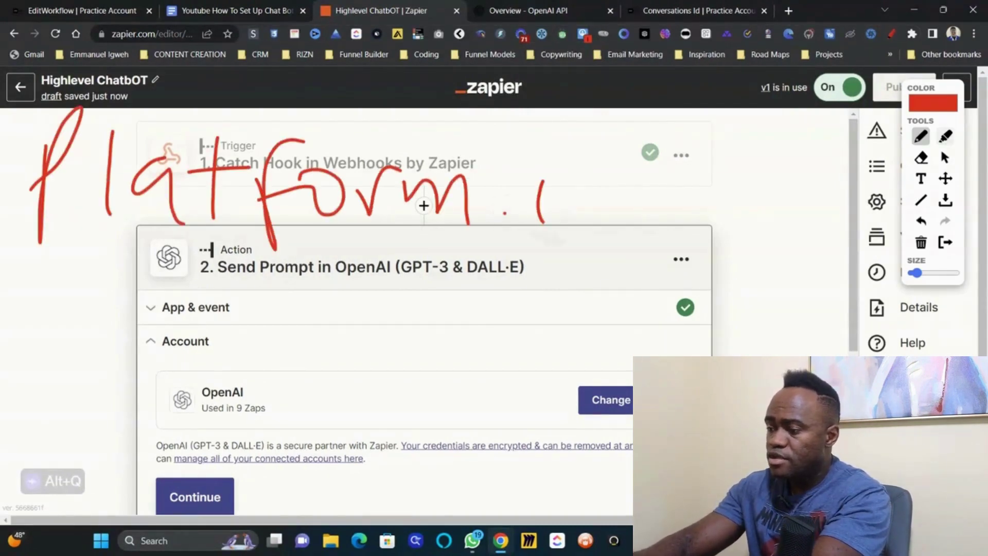
mouse_move(542, 222)
mouse_down()
mouse_move(592, 255)
mouse_move(643, 183)
mouse_move(689, 173)
mouse_move(765, 178)
mouse_move(772, 227)
mouse_up()
drag(795, 227, 806, 211)
drag(141, 292, 109, 367)
drag(177, 314, 202, 322)
mouse_move(231, 364)
mouse_down()
mouse_move(240, 324)
mouse_move(338, 379)
mouse_up()
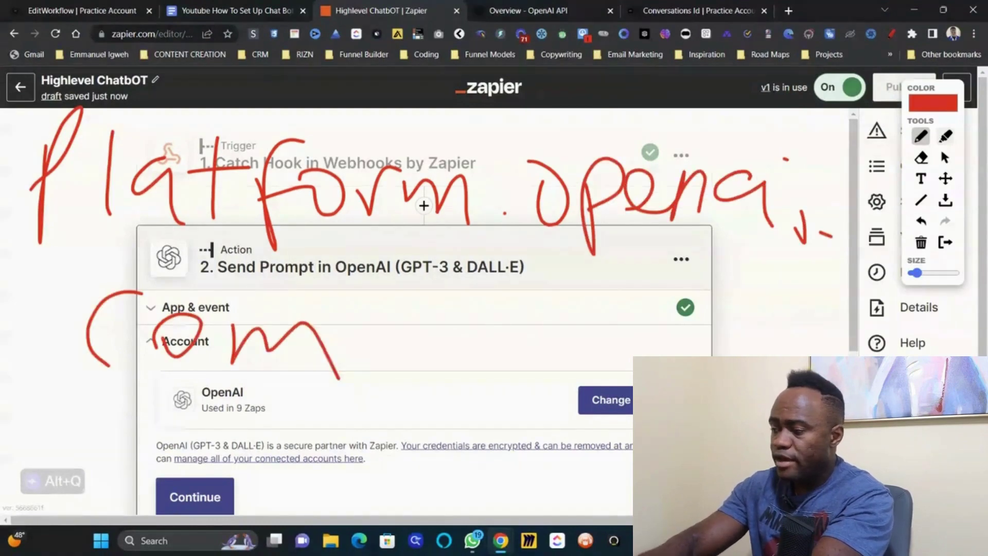
click(950, 240)
- Open the Send Prompt action's settings and examine its model, prompt, temperature and maximum length
scroll(435, 371, down, 5)
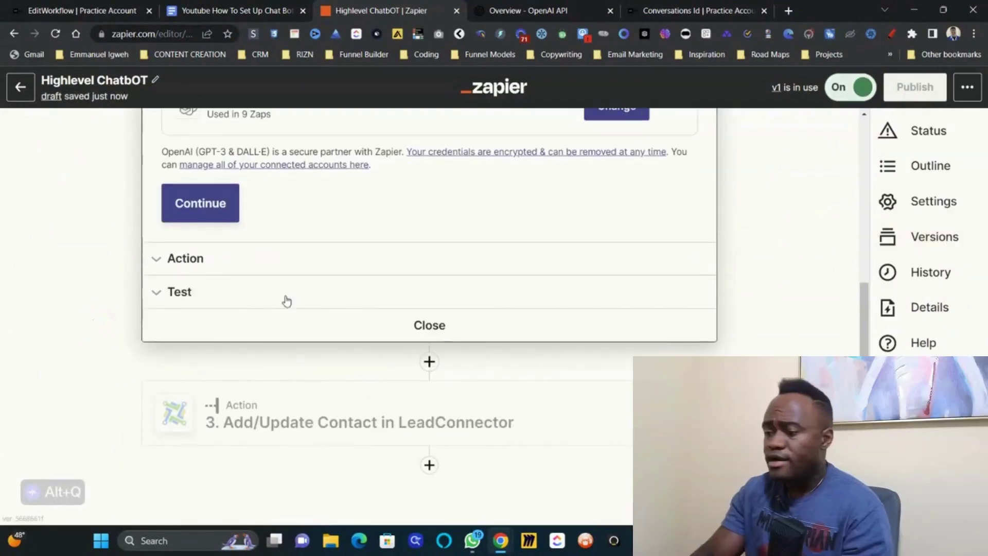
click(231, 264)
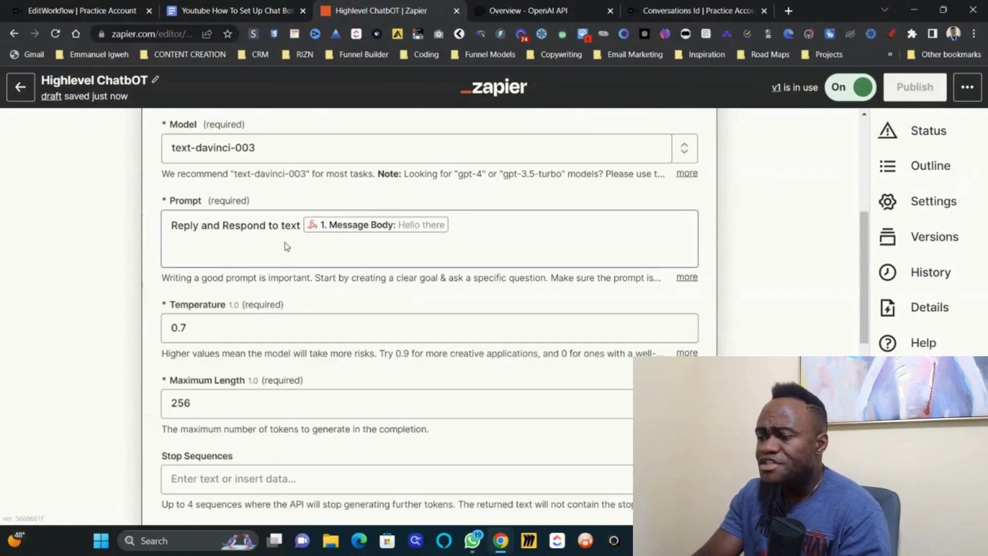
scroll(325, 245, up, 3)
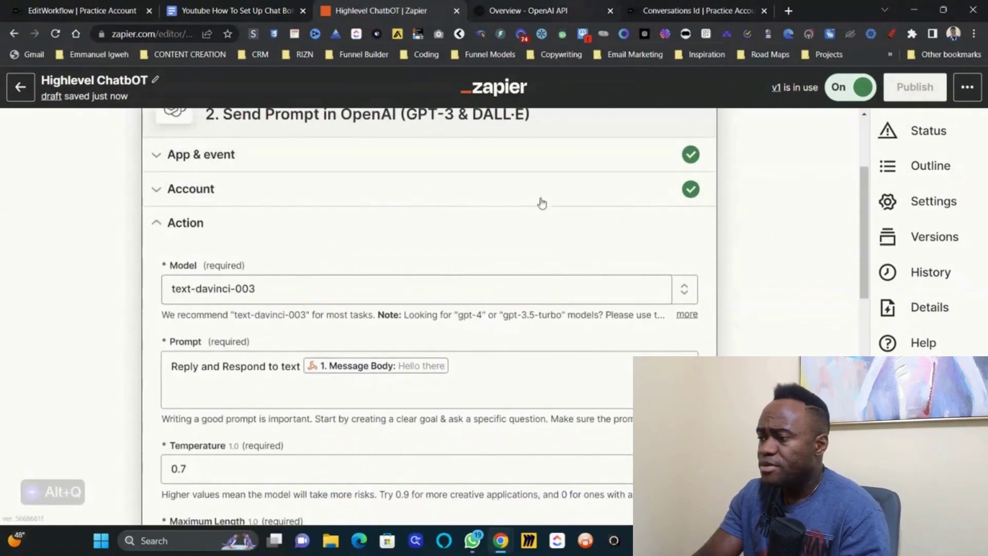
- Switch to the OpenAI platform and open the account's API keys page
click(568, 8)
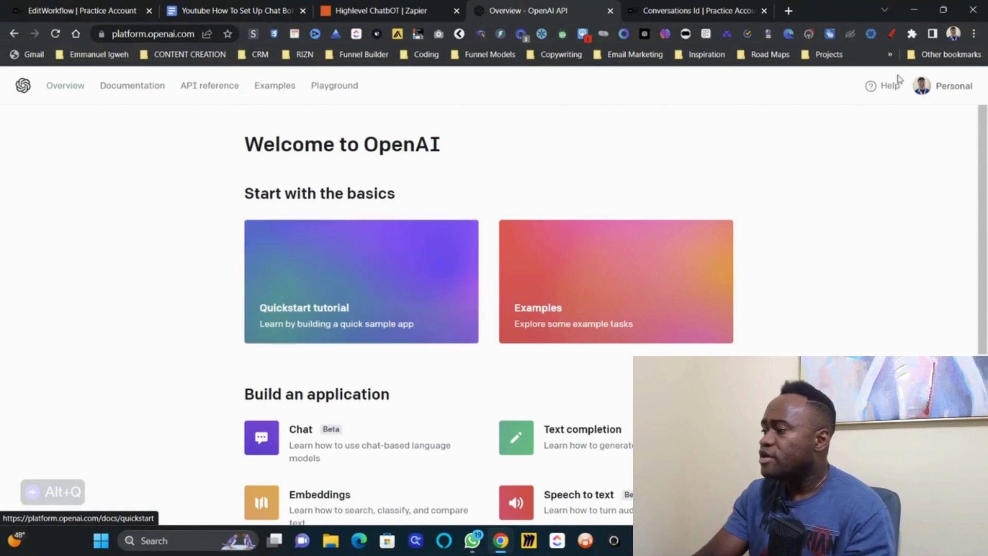
click(954, 97)
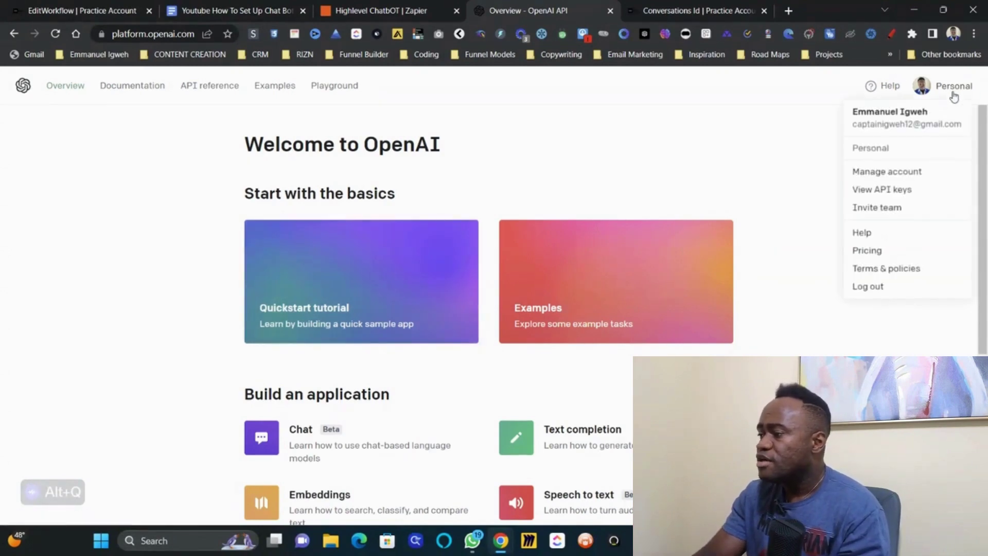
click(898, 190)
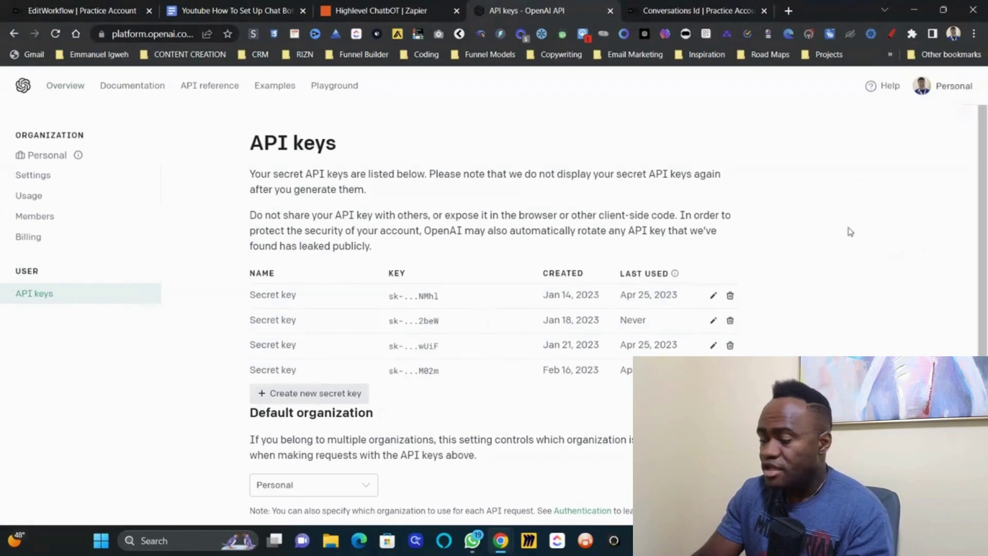
key(alt+q)
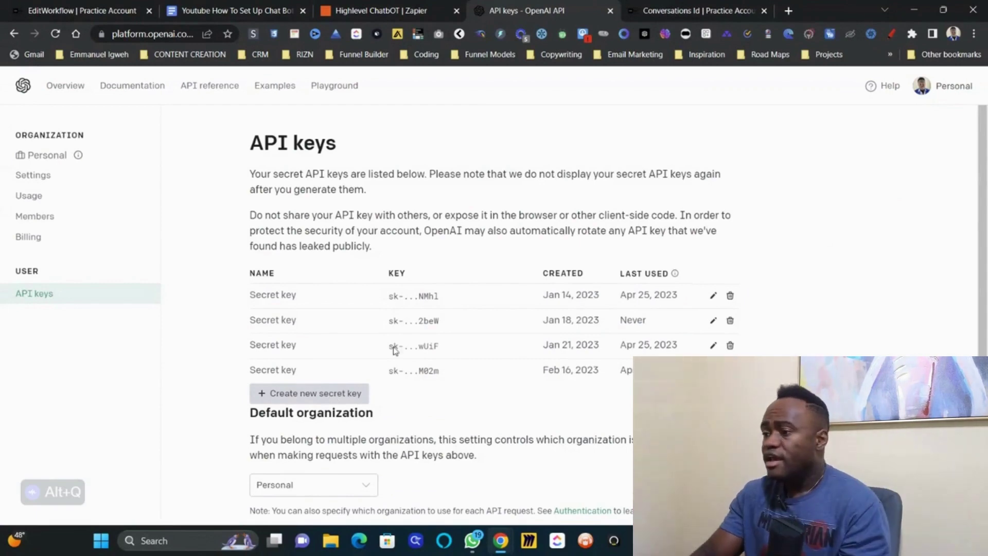
- Switch back to the Highlevel ChatBOT Zap and check the model setting of the Send Prompt in OpenAI action
click(352, 5)
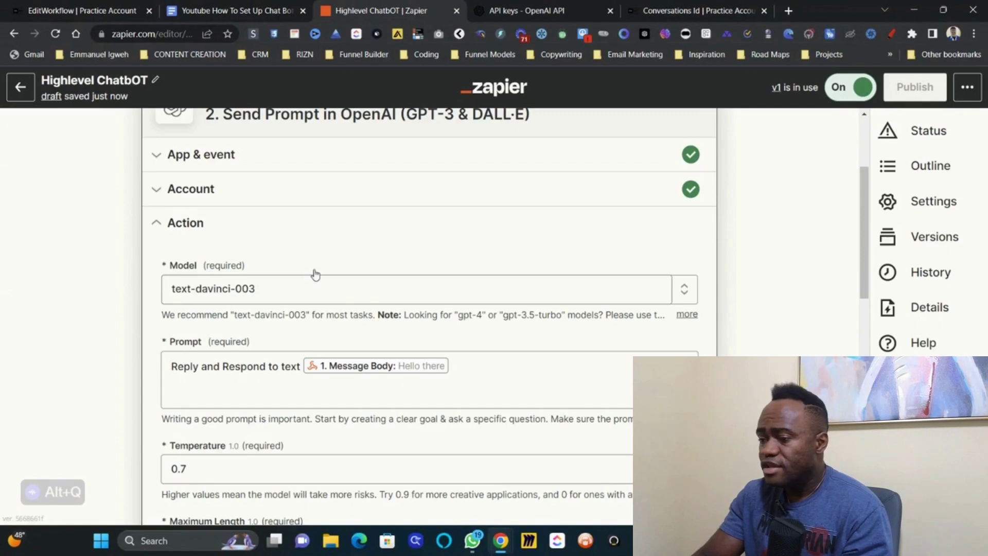
scroll(316, 274, up, 1)
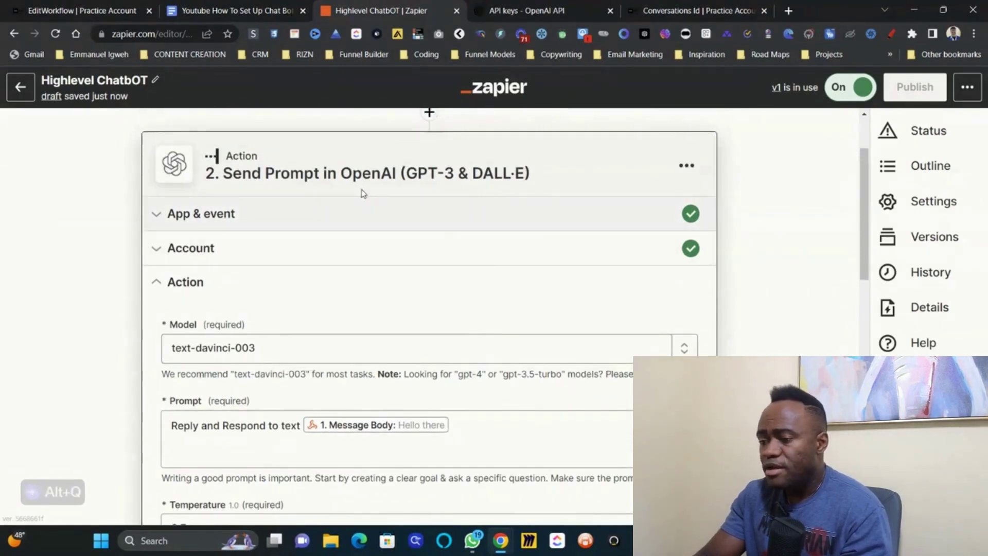
click(313, 353)
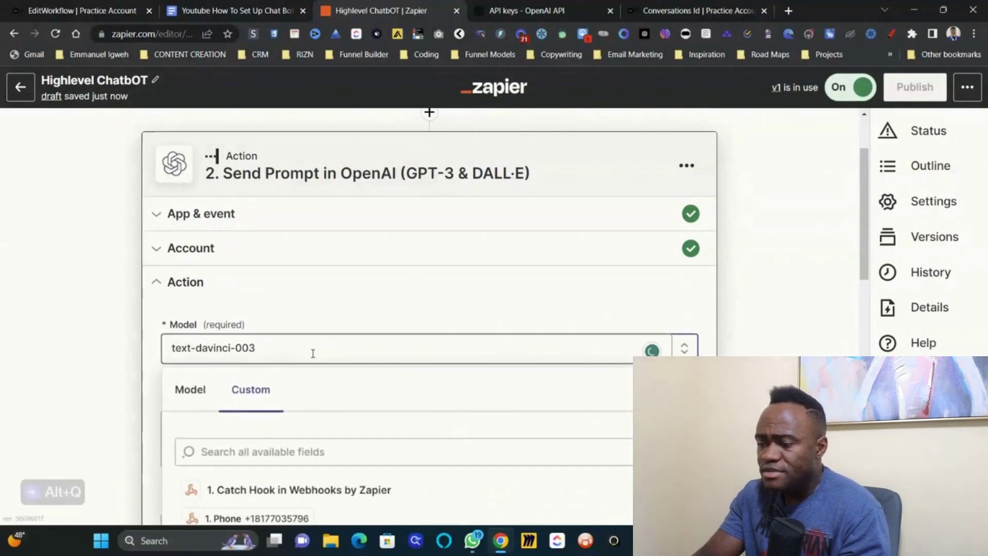
click(394, 290)
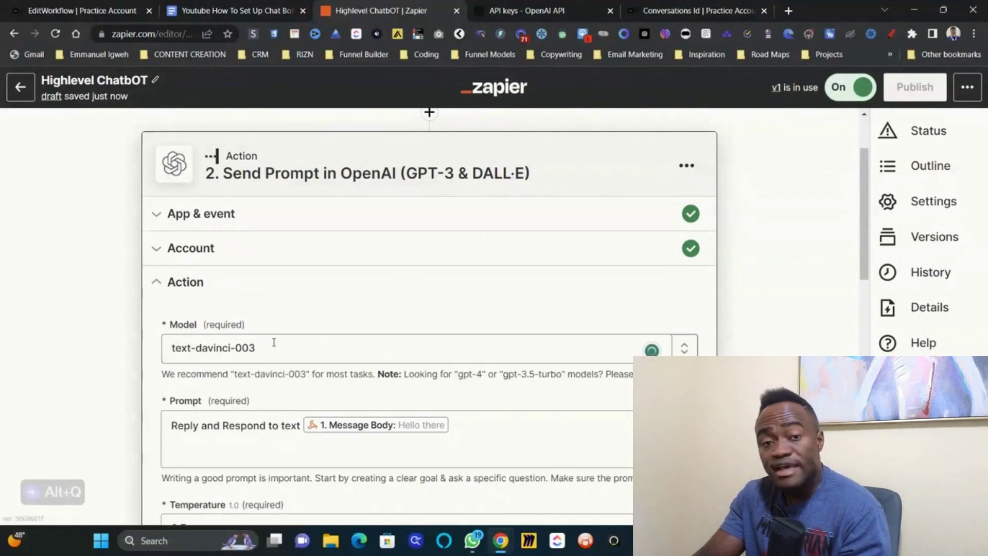
scroll(485, 244, down, 3)
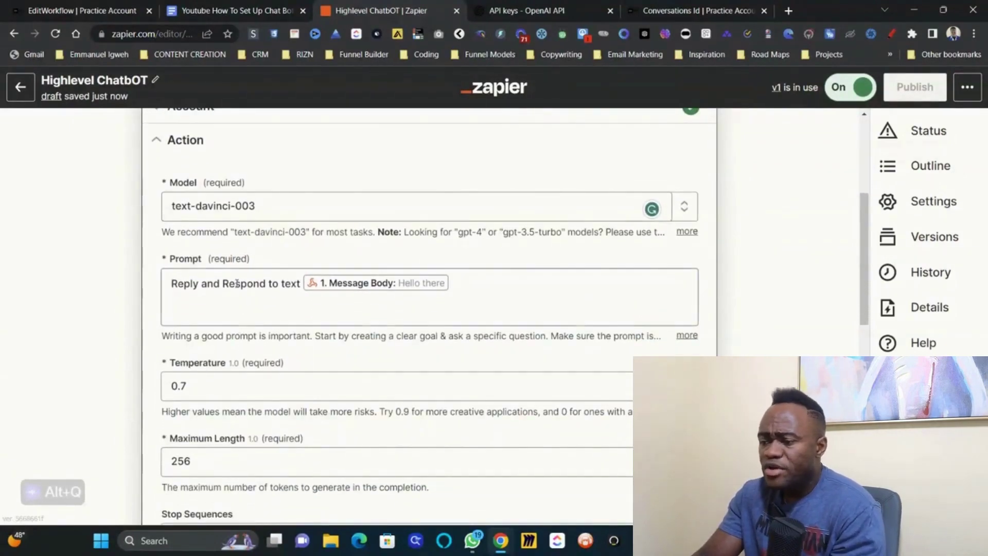
- Show all webhook fields insertable into the Send Prompt action's prompt, examine the Message Body entry, and close the list
click(471, 296)
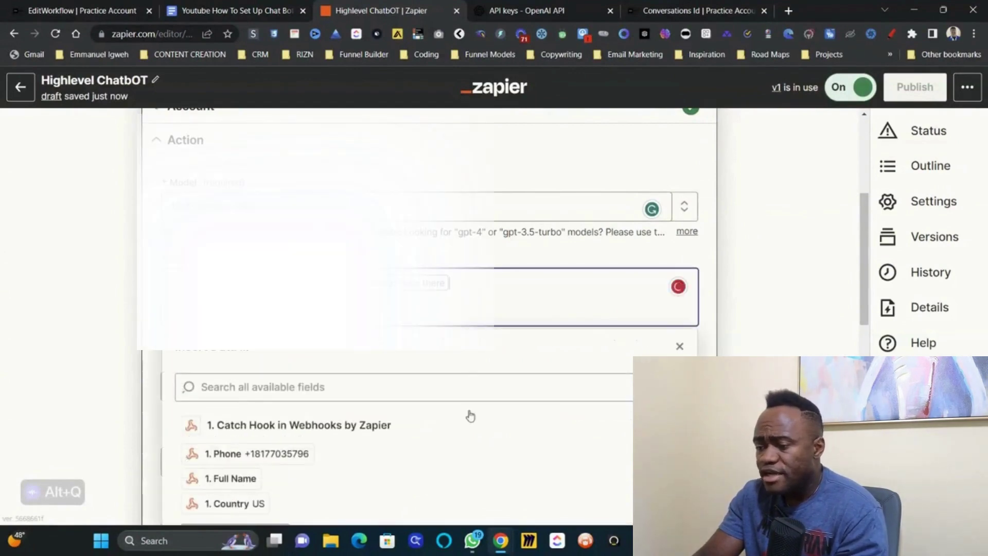
scroll(373, 496, down, 3)
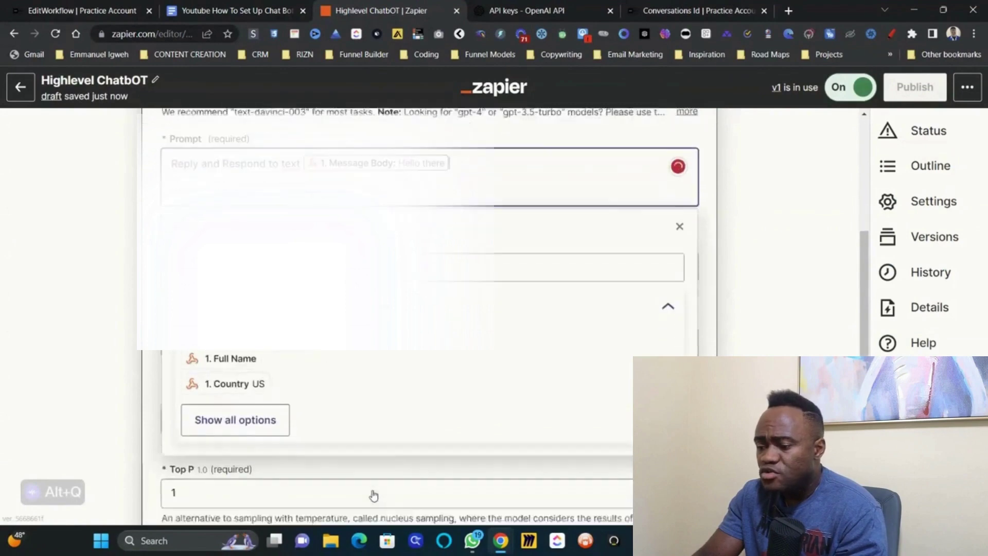
click(269, 402)
scroll(271, 403, down, 4)
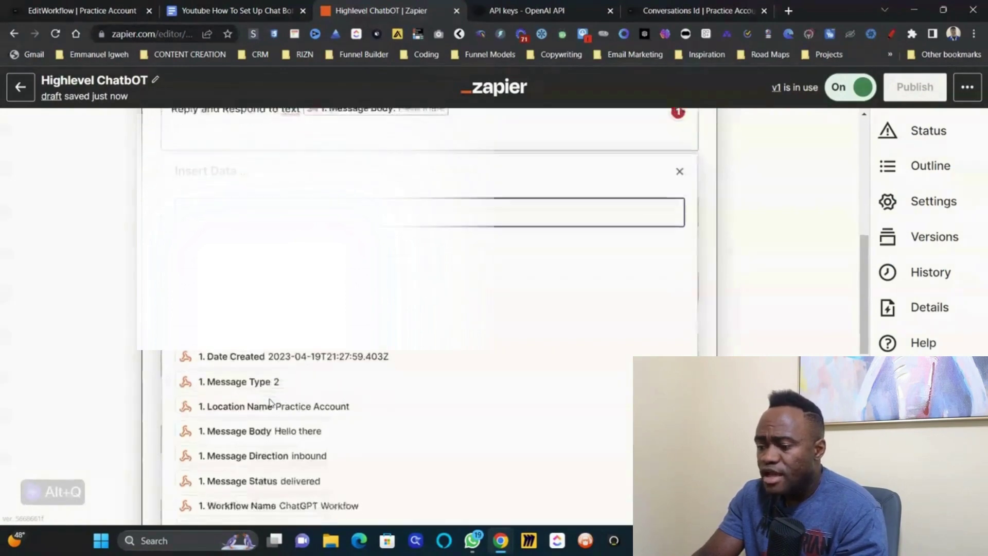
scroll(270, 403, down, 1)
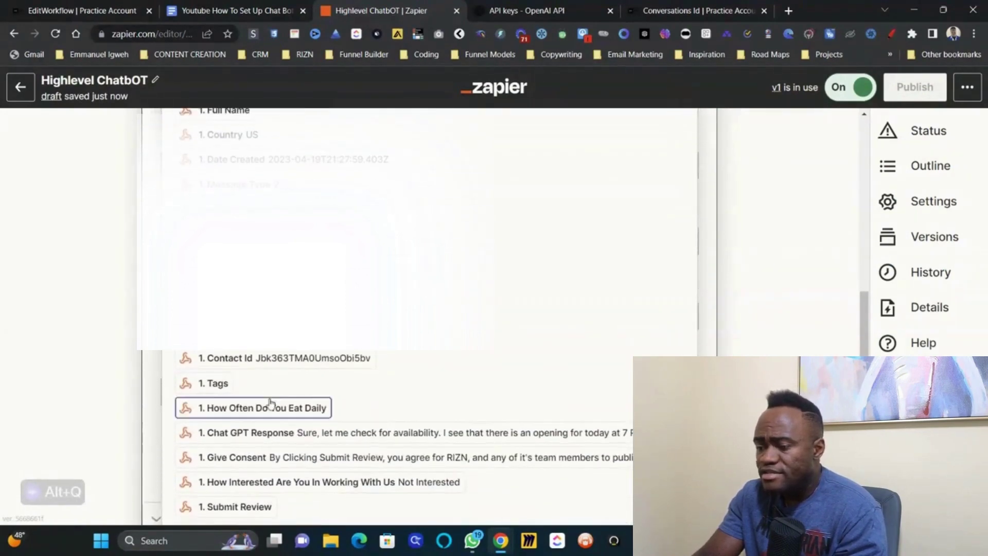
scroll(342, 404, up, 5)
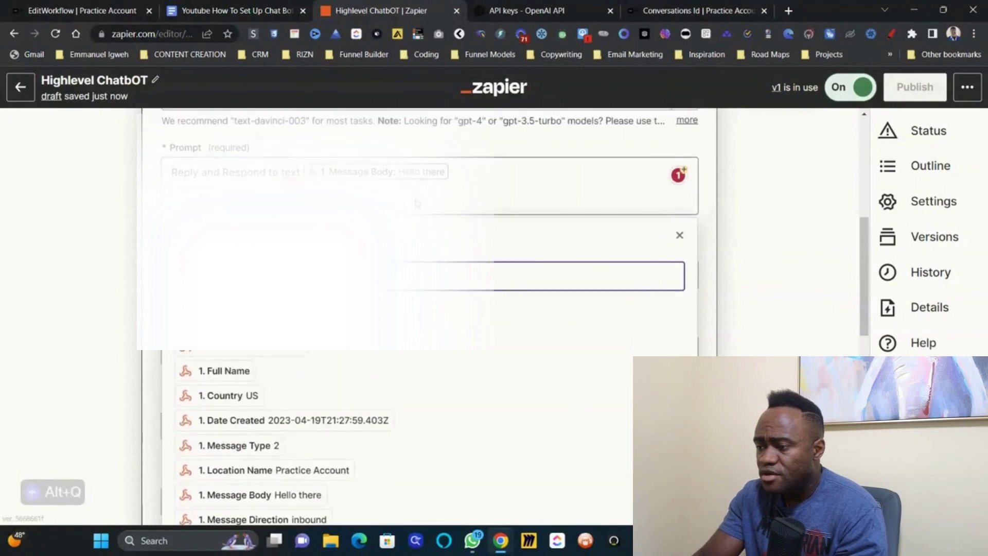
scroll(375, 401, down, 2)
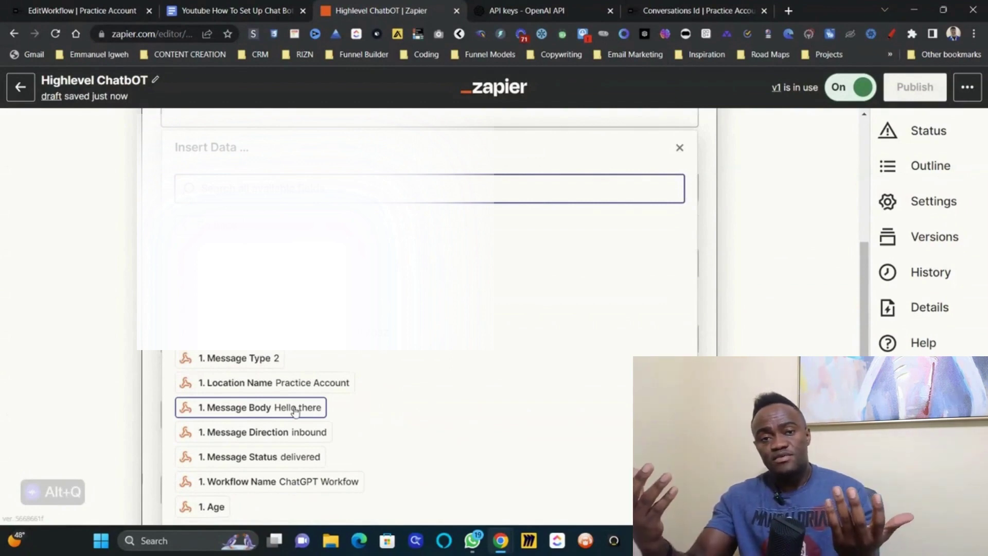
click(706, 259)
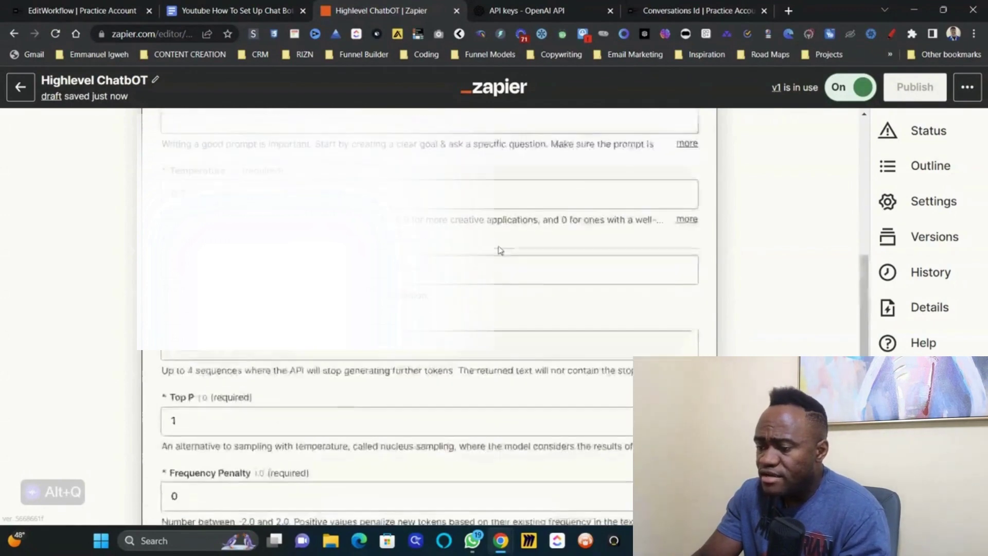
- Continue the Send Prompt action to its test result, and open the Add/Update Contact in LeadConnector action
scroll(288, 326, down, 8)
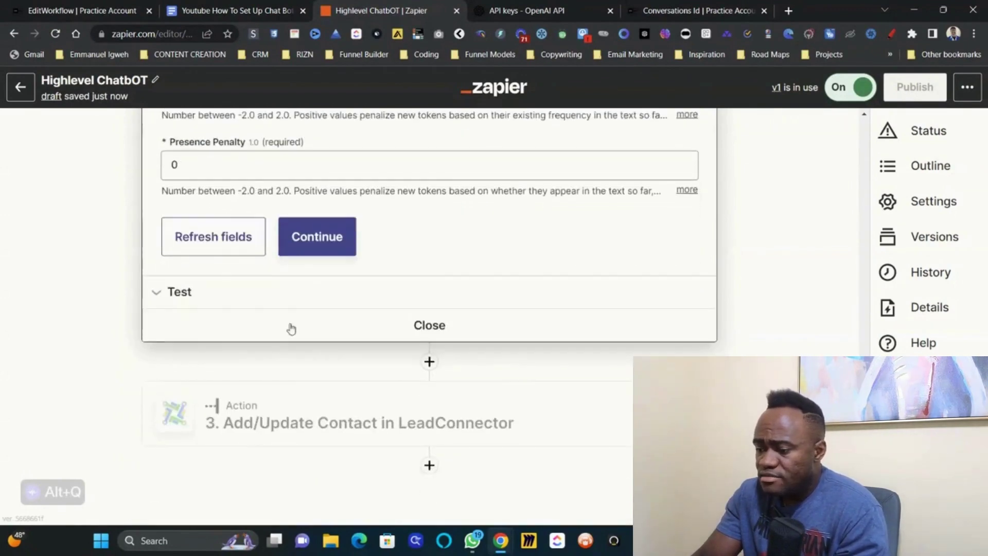
click(318, 237)
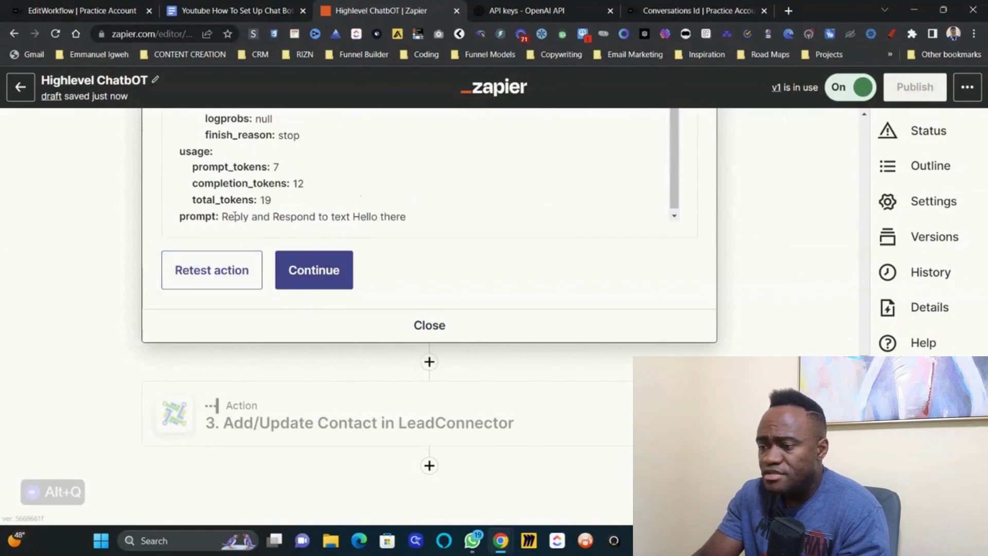
scroll(259, 199, up, 1)
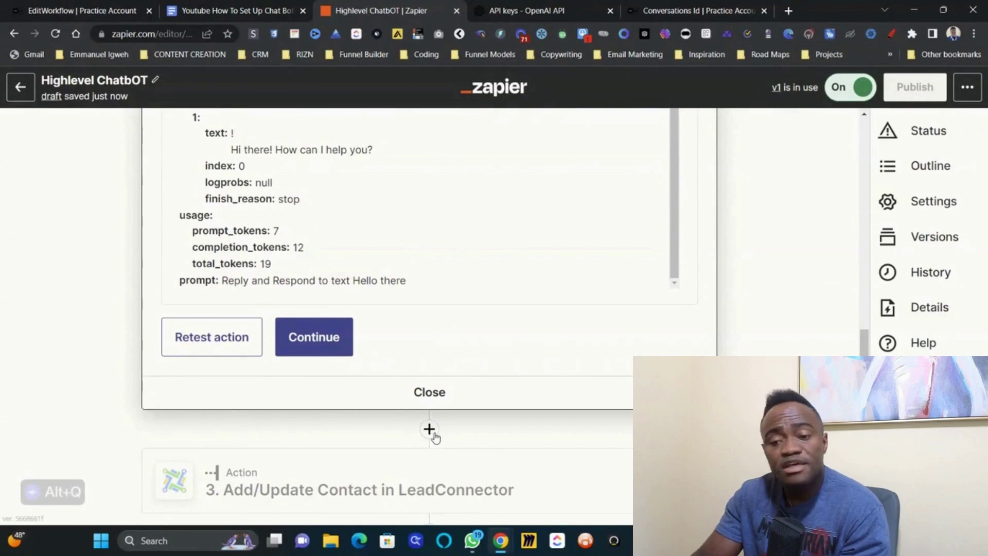
click(415, 481)
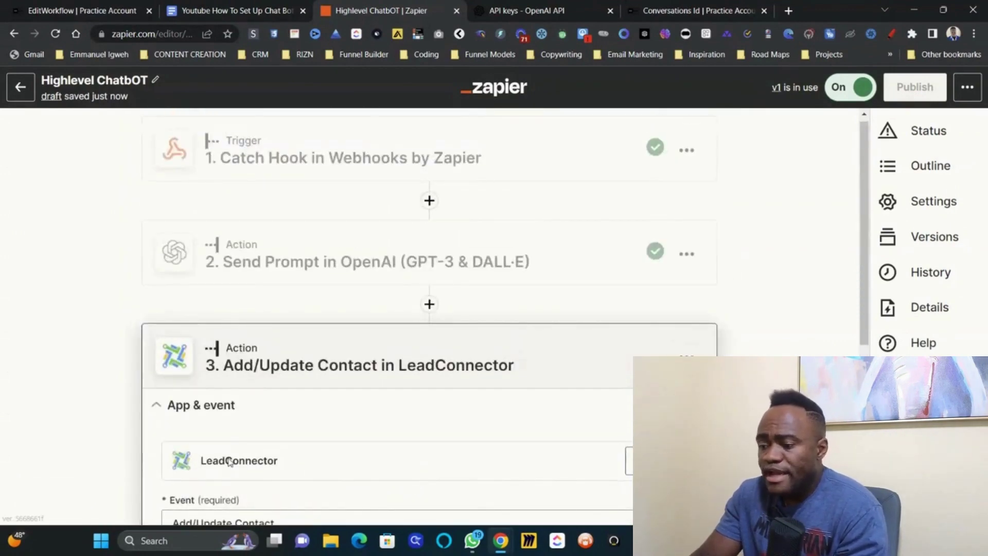
- Switch to the Google Docs checklist and read the instructions for adding the LeadConnector action and finding the HighLevel API key
click(195, 7)
scroll(433, 425, down, 18)
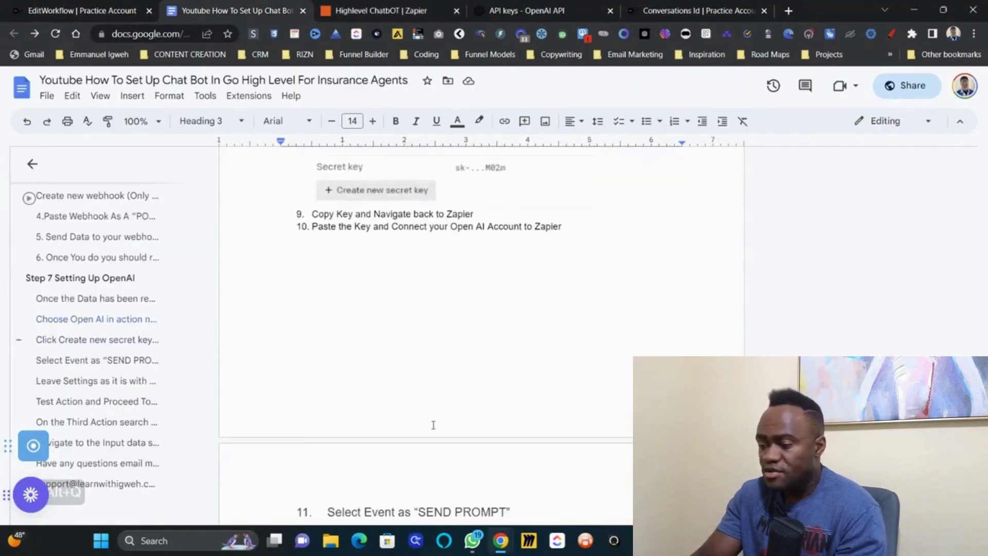
scroll(432, 424, down, 15)
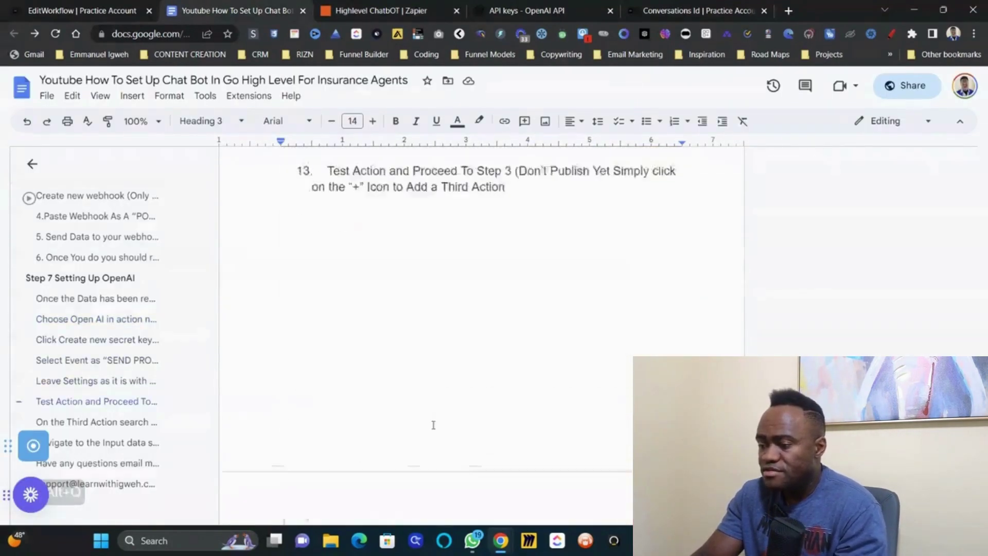
scroll(434, 425, down, 2)
scroll(432, 426, up, 6)
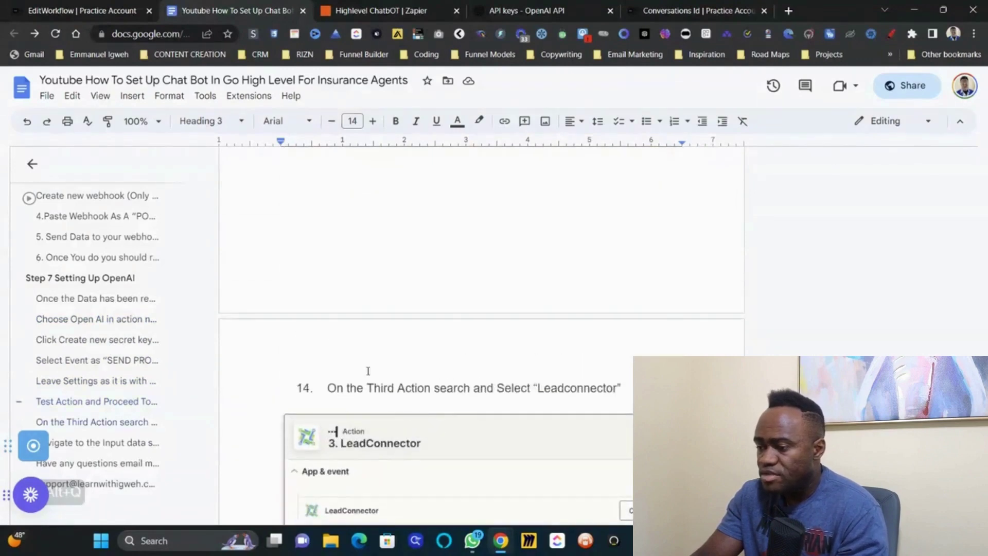
scroll(369, 371, down, 3)
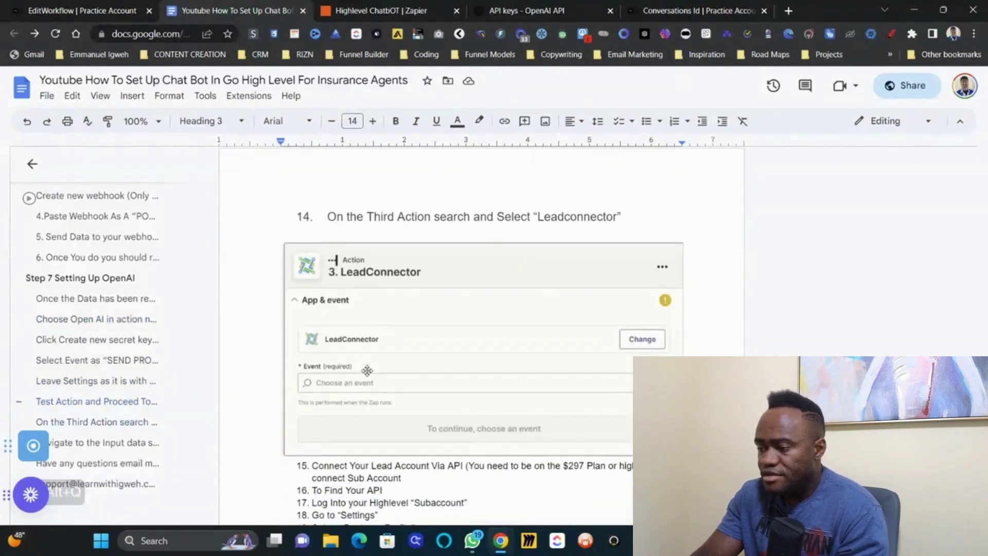
scroll(366, 370, down, 6)
scroll(411, 234, up, 2)
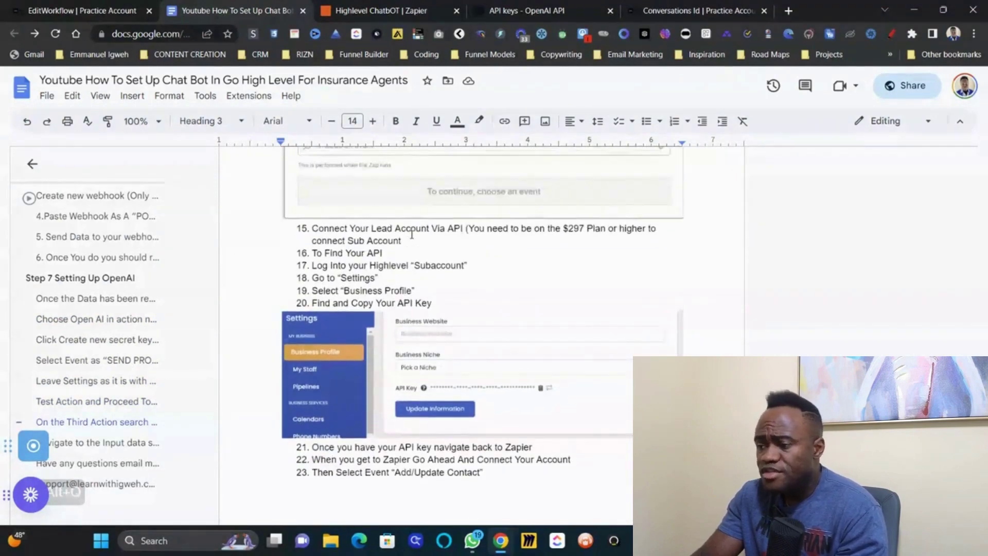
- Switch to the HighLevel sub-account and open its Business Profile settings at the API Key field
click(31, 10)
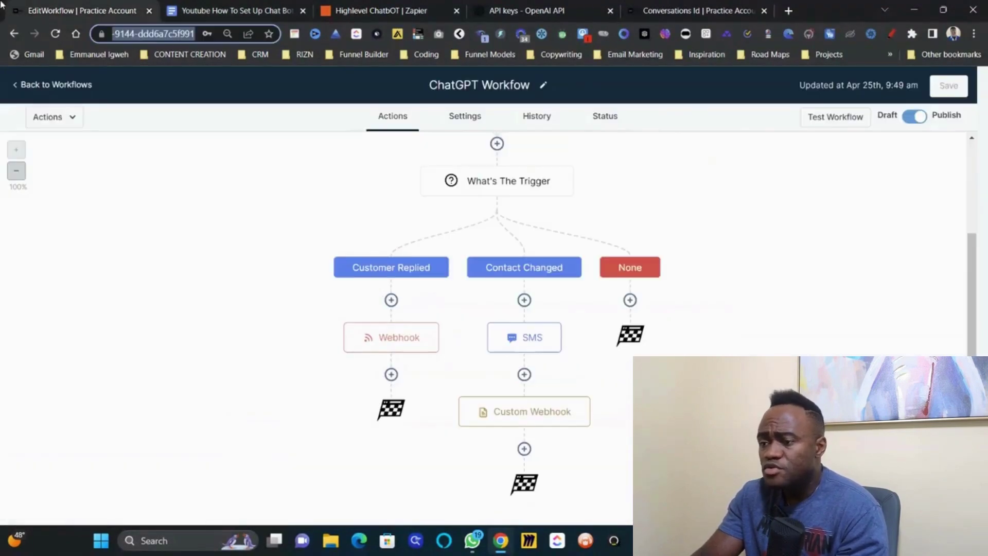
click(745, 9)
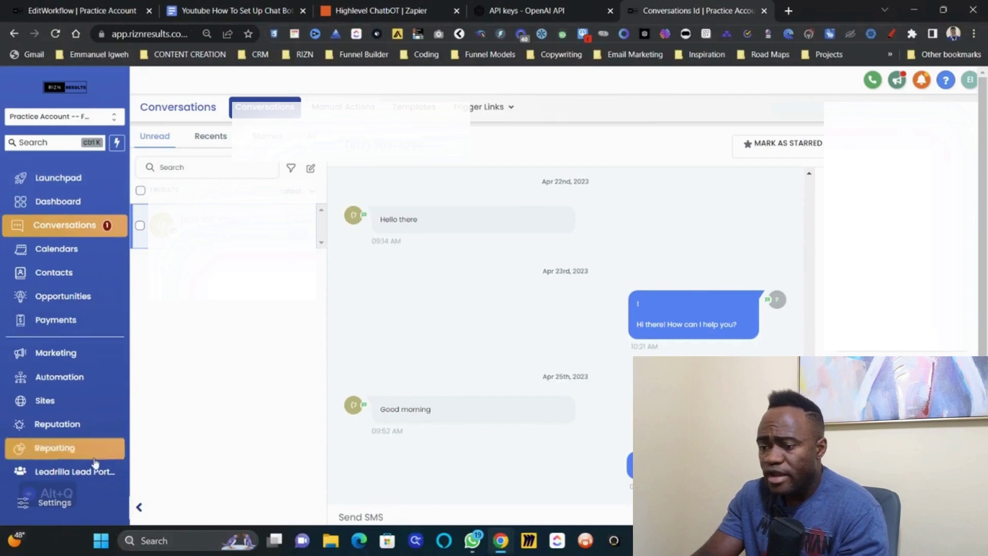
click(97, 510)
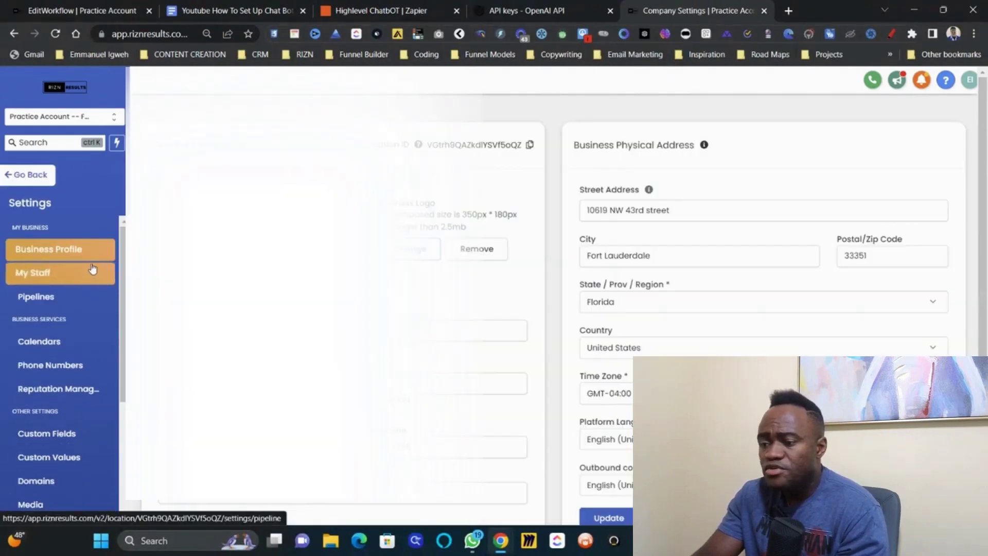
scroll(457, 282, down, 5)
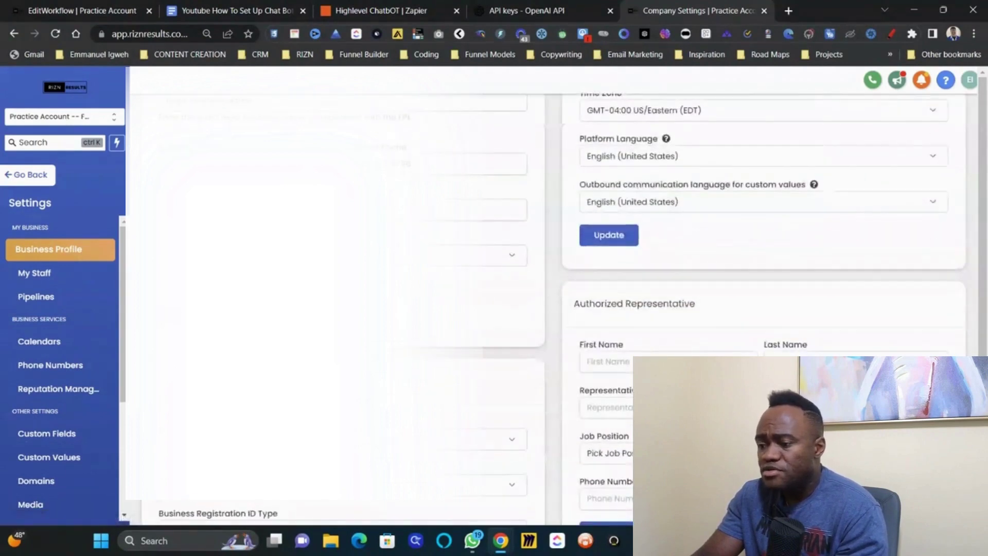
- Circle the API Key field in red with the annotation pen, and exit the annotation tool
key(alt+q)
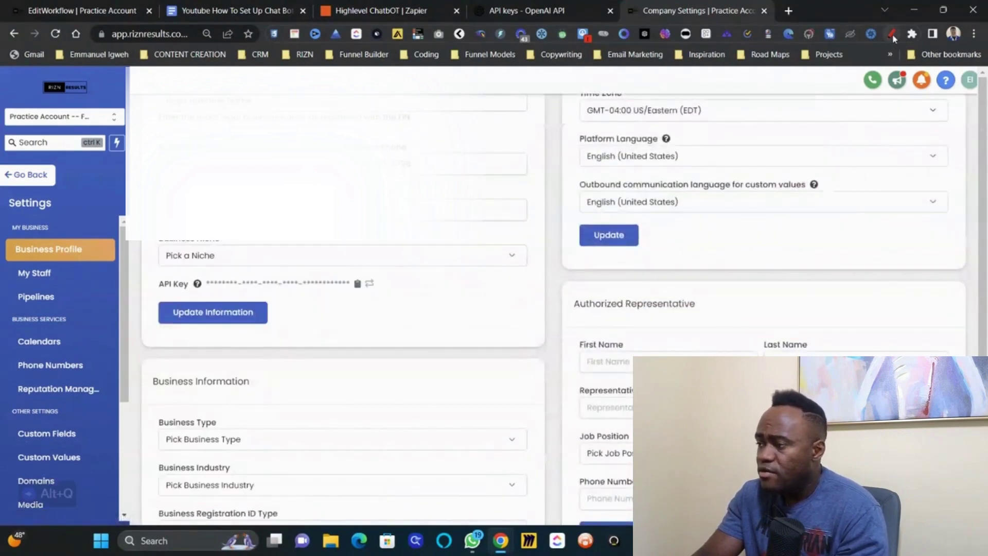
click(893, 36)
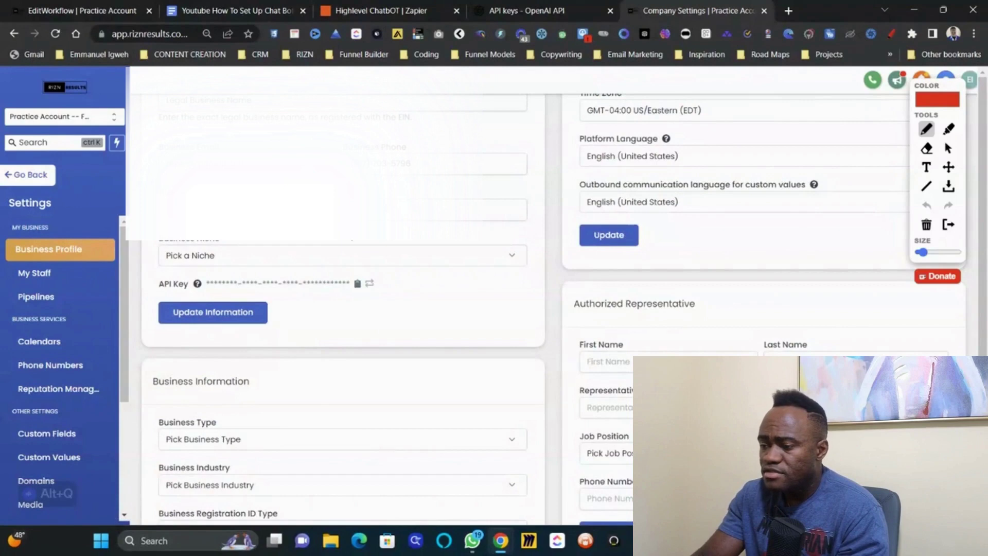
mouse_move(360, 241)
mouse_down()
mouse_move(143, 365)
mouse_move(399, 280)
mouse_up()
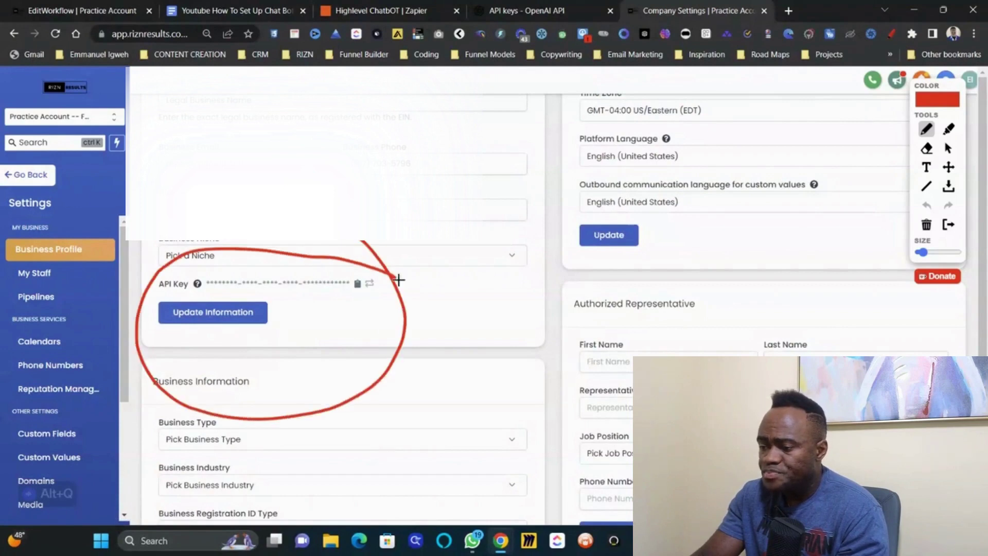
click(949, 225)
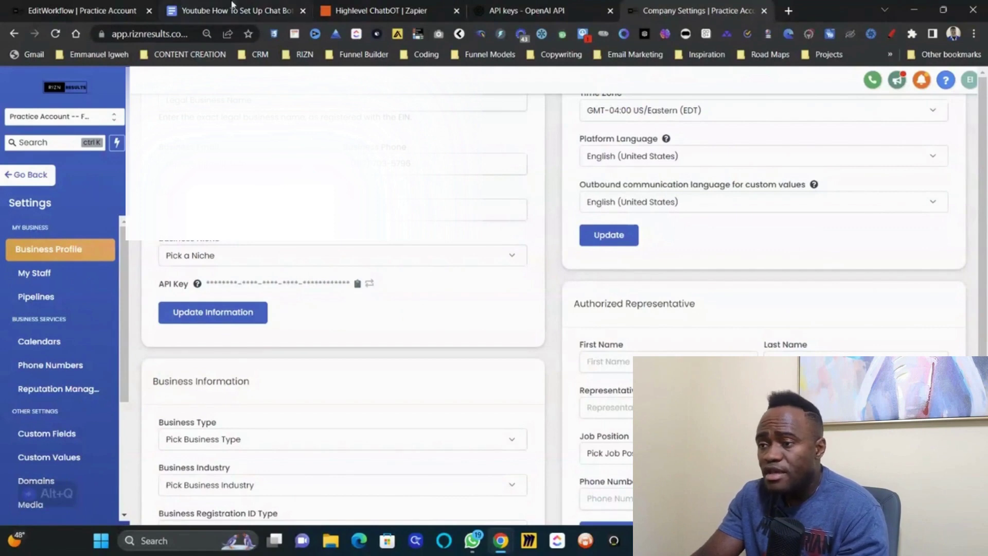
- Switch to the Zap and continue the LeadConnector action with the Add/Update Contact event and the LeadConnector #2 account to its Action section
click(370, 10)
scroll(526, 456, down, 2)
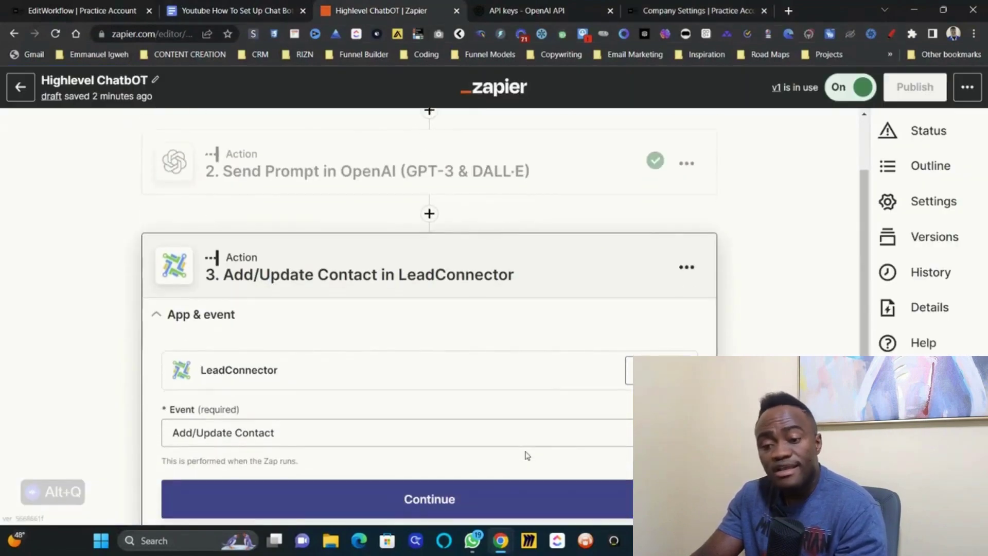
scroll(569, 377, down, 3)
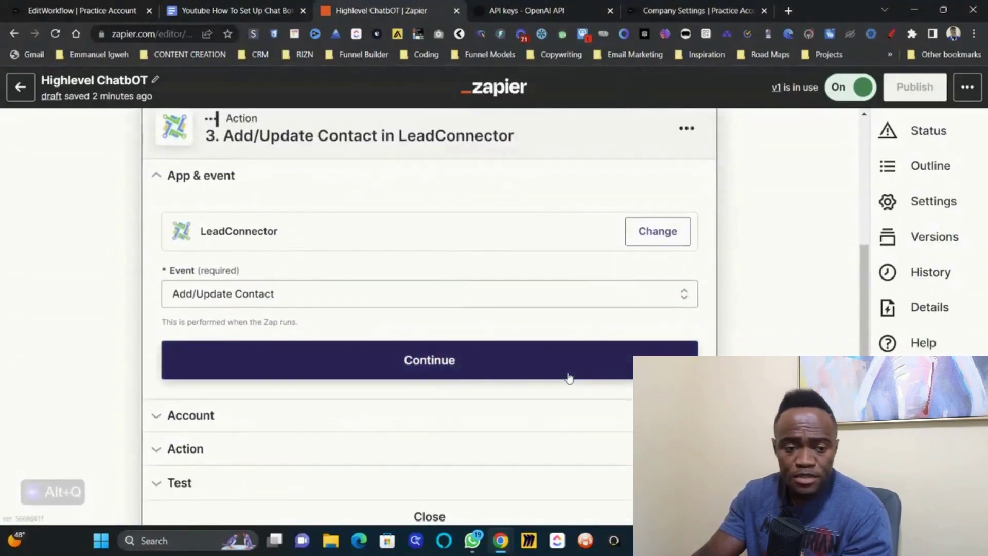
scroll(568, 377, down, 2)
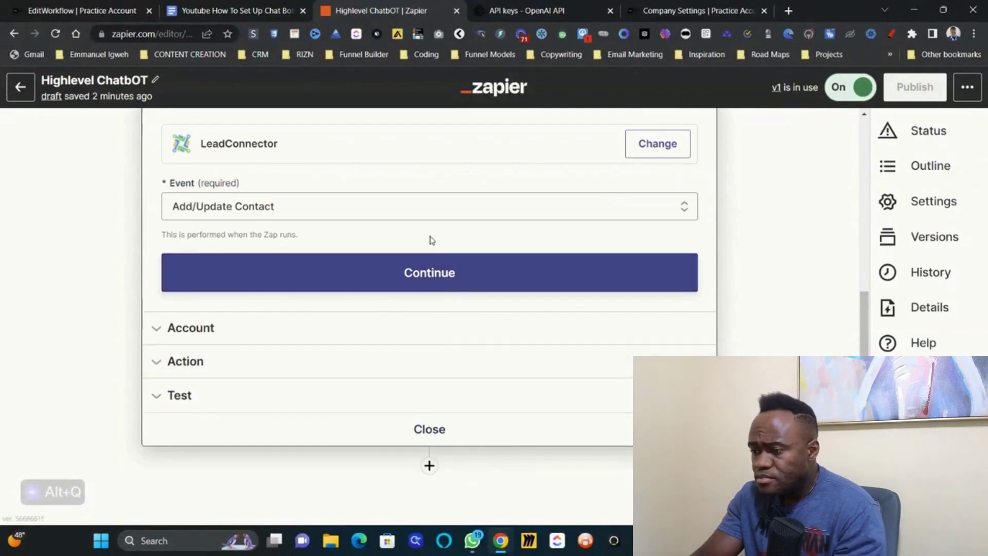
scroll(350, 202, up, 3)
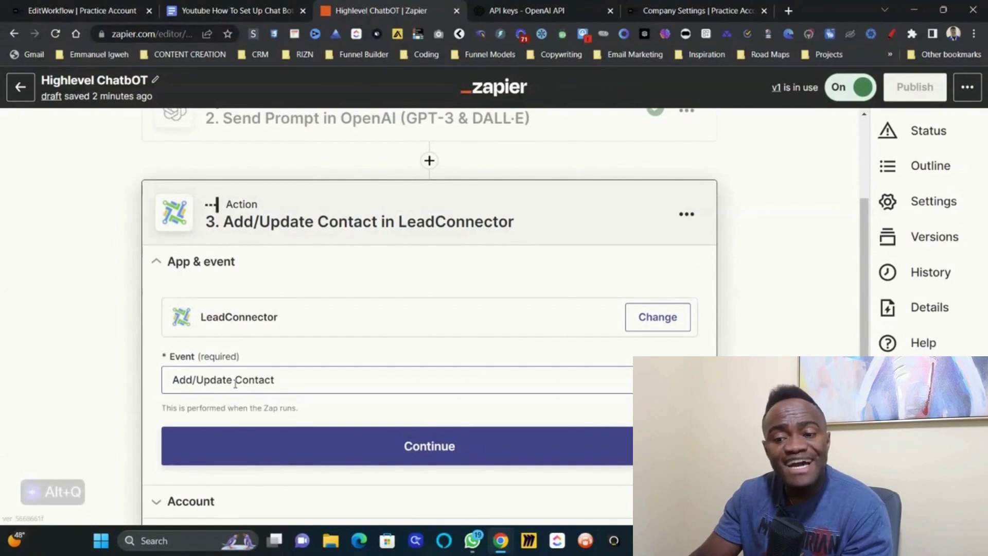
click(408, 437)
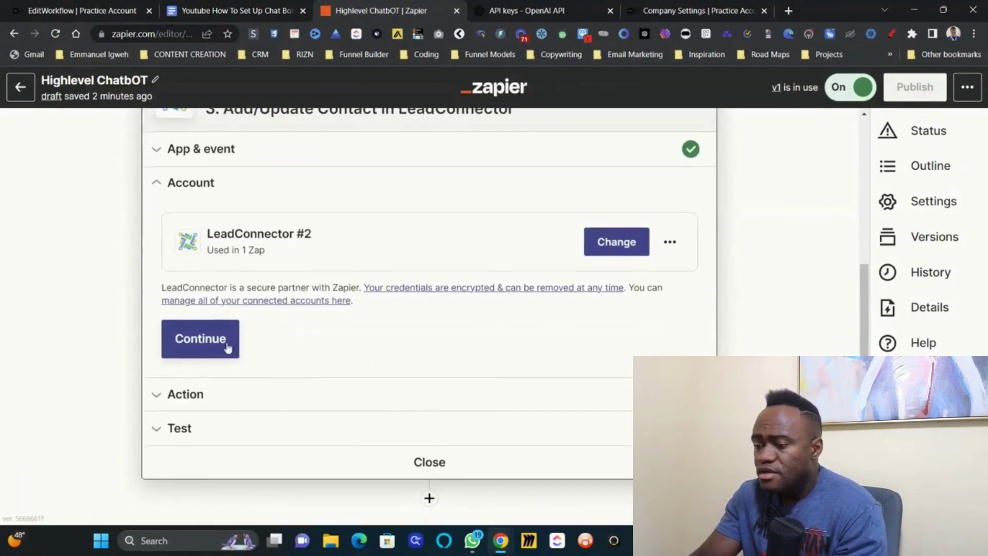
click(214, 338)
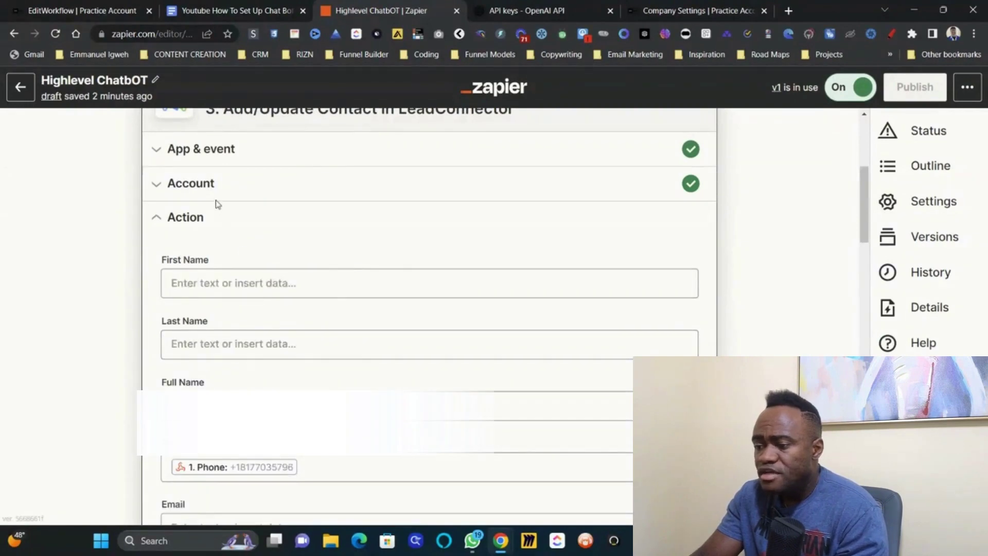
- Examine all OpenAI Send Prompt outputs available for the ChatGPT Response field, including Choices Text, and close the list without inserting anything
scroll(381, 267, down, 1)
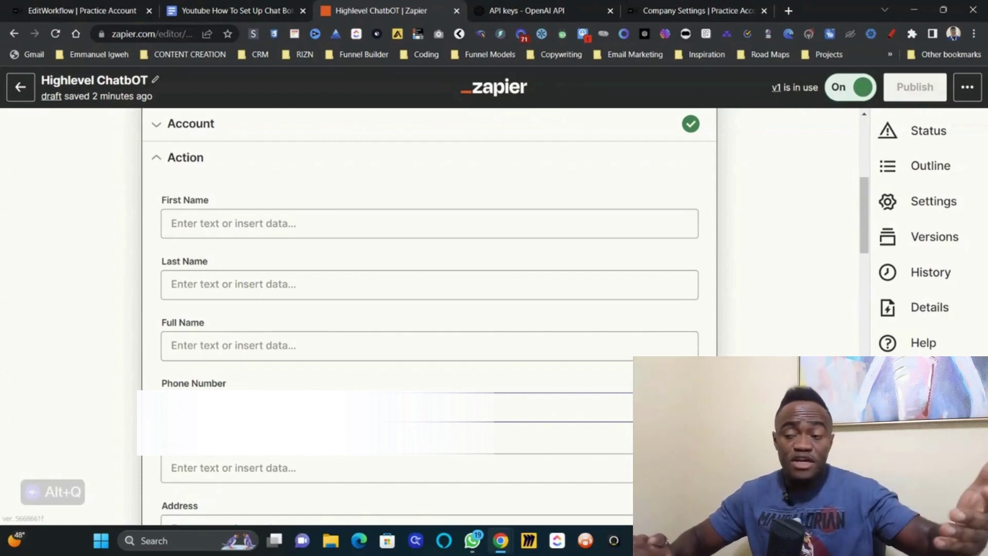
scroll(430, 308, down, 10)
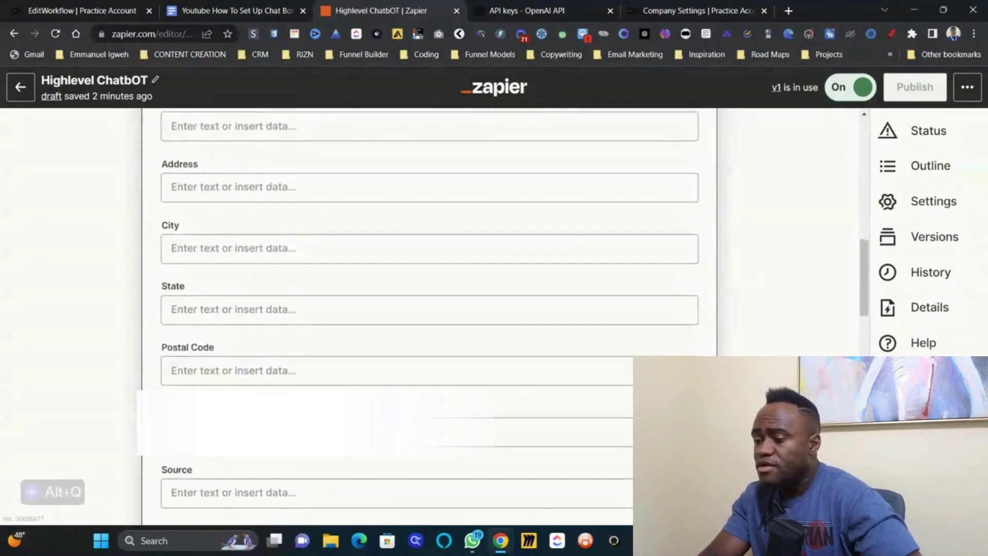
scroll(342, 419, down, 5)
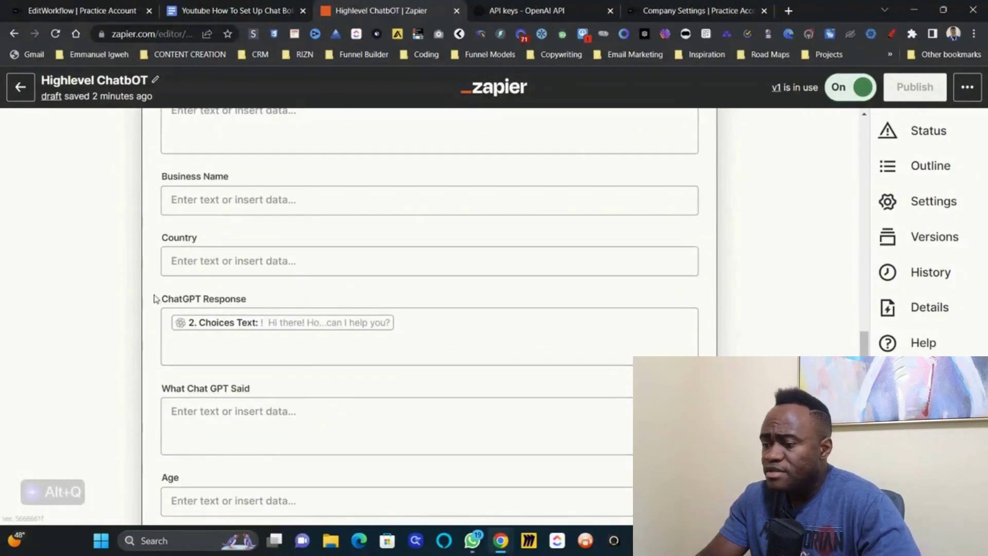
click(443, 333)
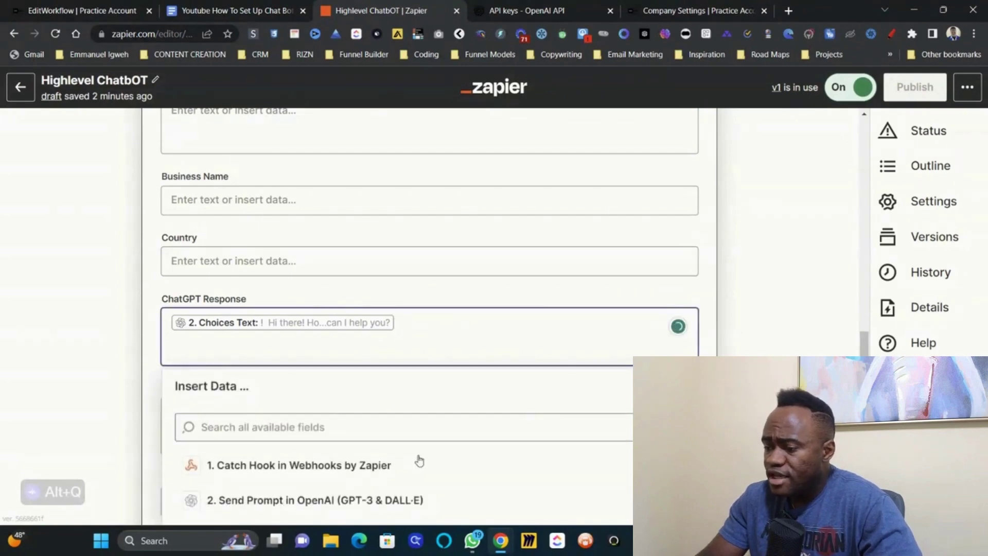
scroll(417, 459, down, 2)
click(393, 429)
scroll(392, 406, down, 2)
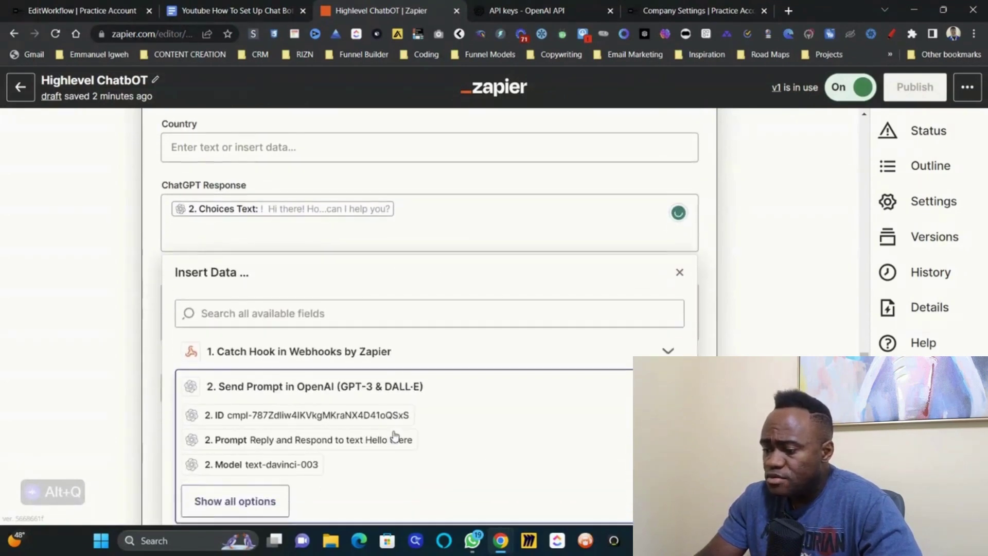
click(240, 468)
scroll(240, 470, down, 3)
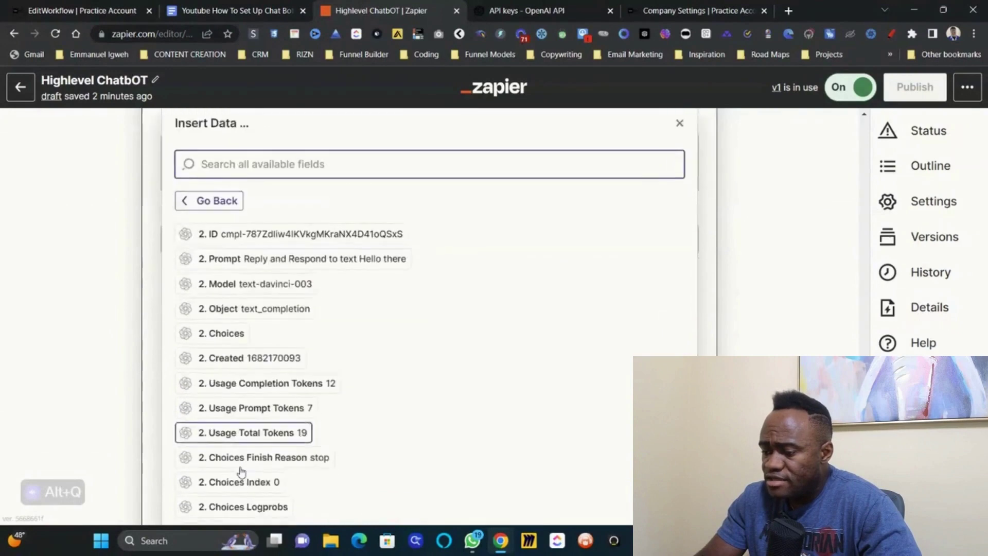
scroll(241, 471, down, 2)
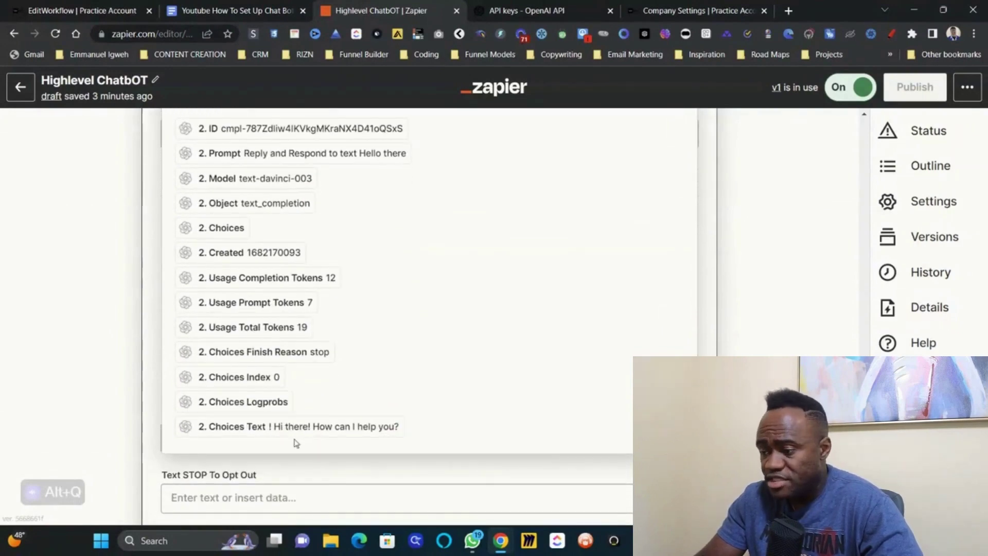
click(161, 355)
scroll(219, 315, up, 6)
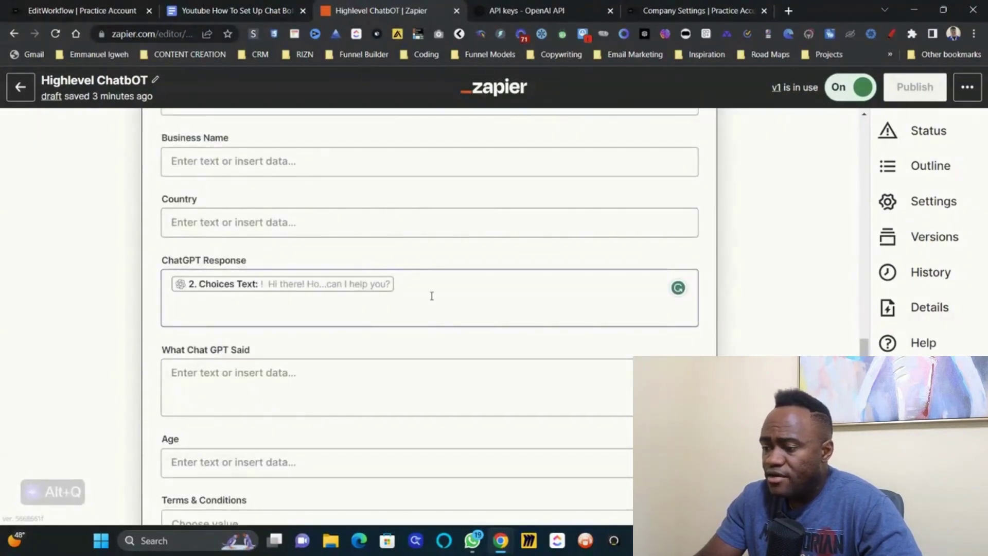
- Continue the LeadConnector action past its contact fields to the Send Contact to LeadConnector test section
scroll(432, 296, down, 3)
scroll(432, 300, down, 1)
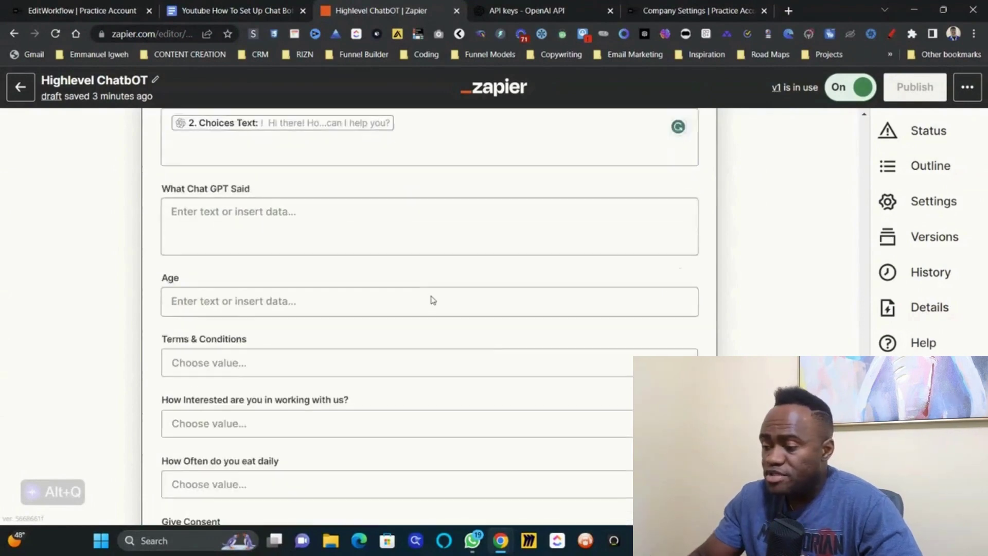
scroll(433, 300, down, 5)
click(288, 451)
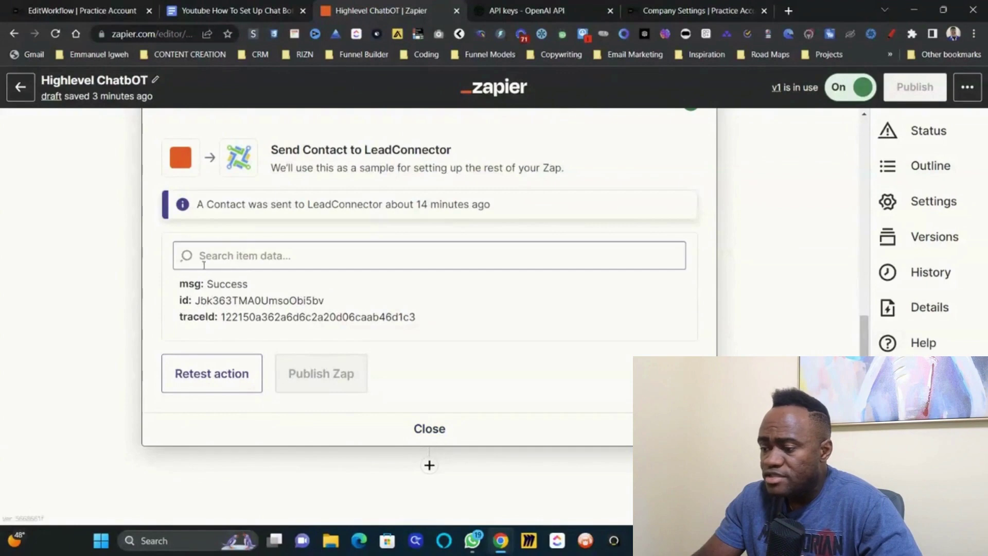
key(alt+q)
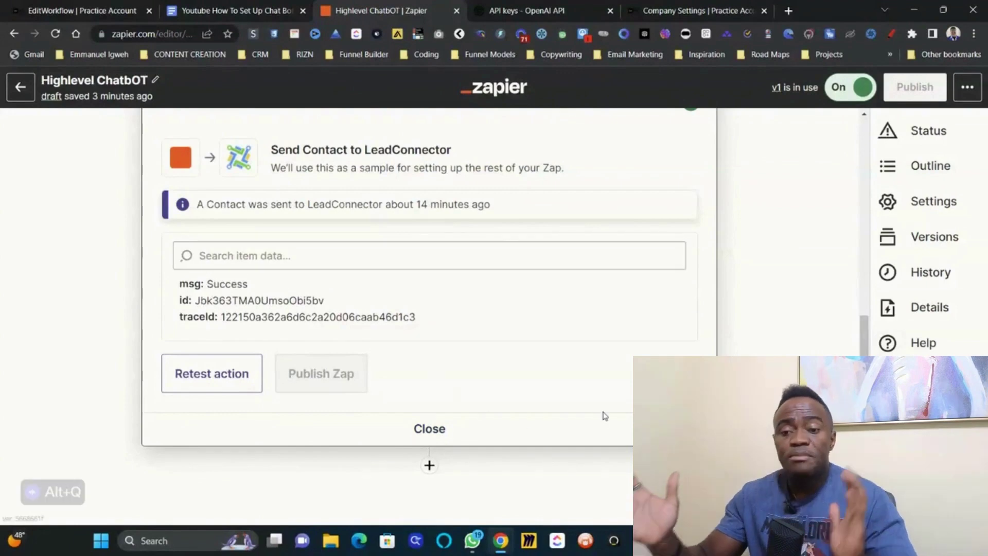
- Switch to the Google Docs checklist and read the remaining instructions on mapping the phone number and ChatGPT Response, testing and publishing
click(240, 10)
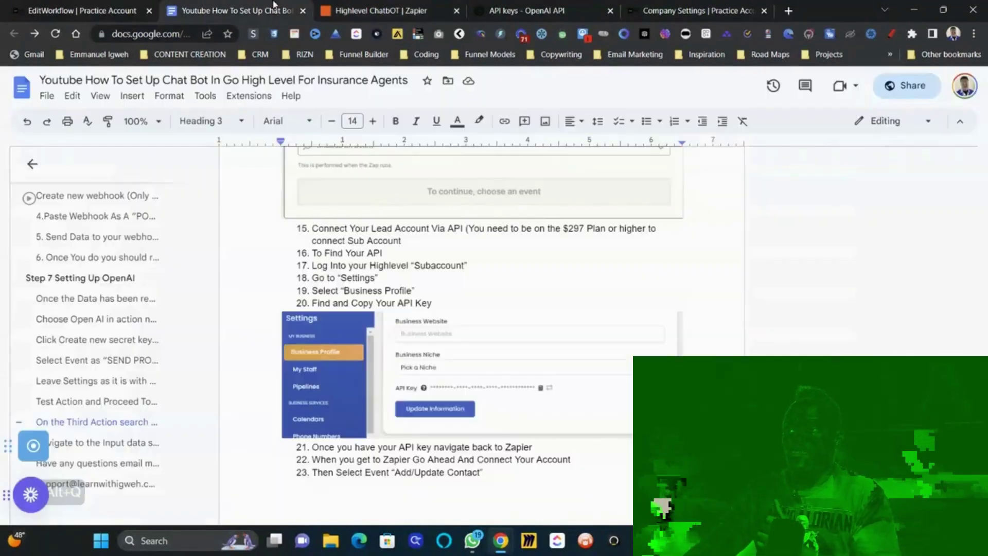
scroll(442, 319, down, 8)
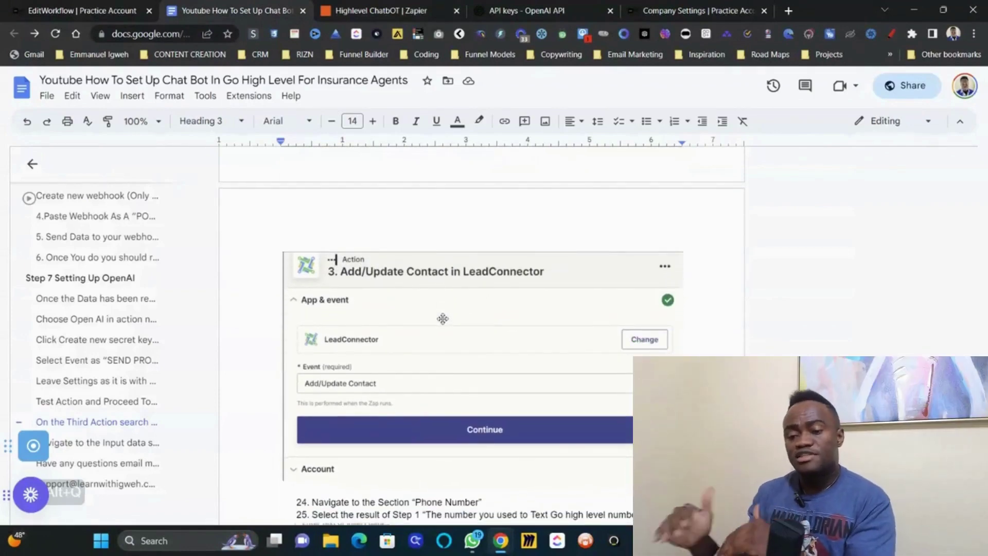
scroll(443, 318, down, 10)
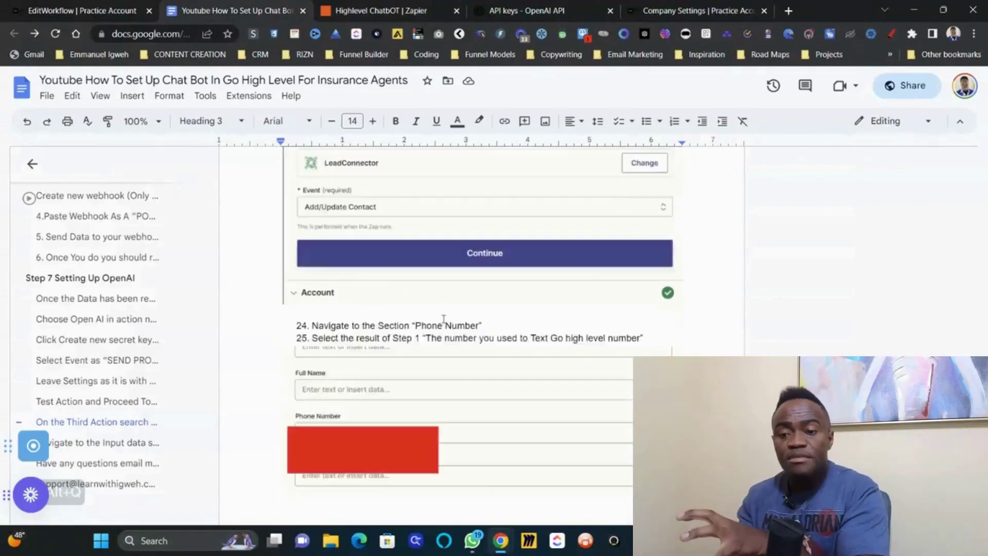
scroll(443, 319, down, 2)
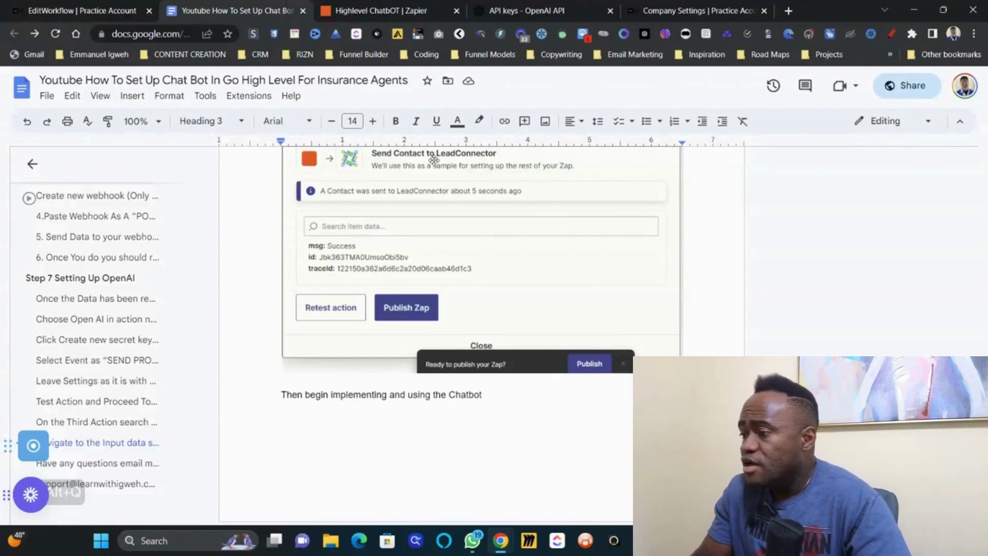
mouse_move(408, 4)
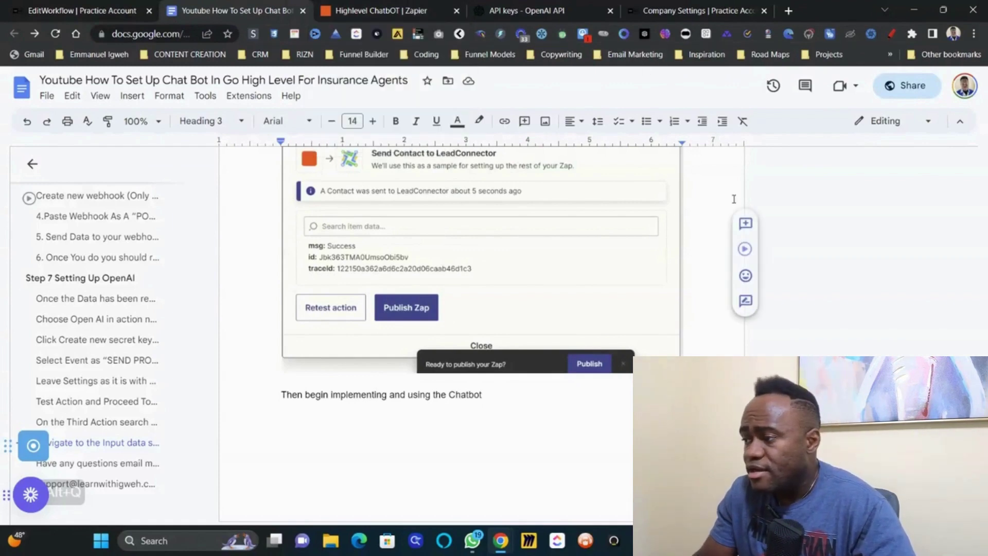
scroll(734, 198, down, 5)
scroll(627, 278, up, 5)
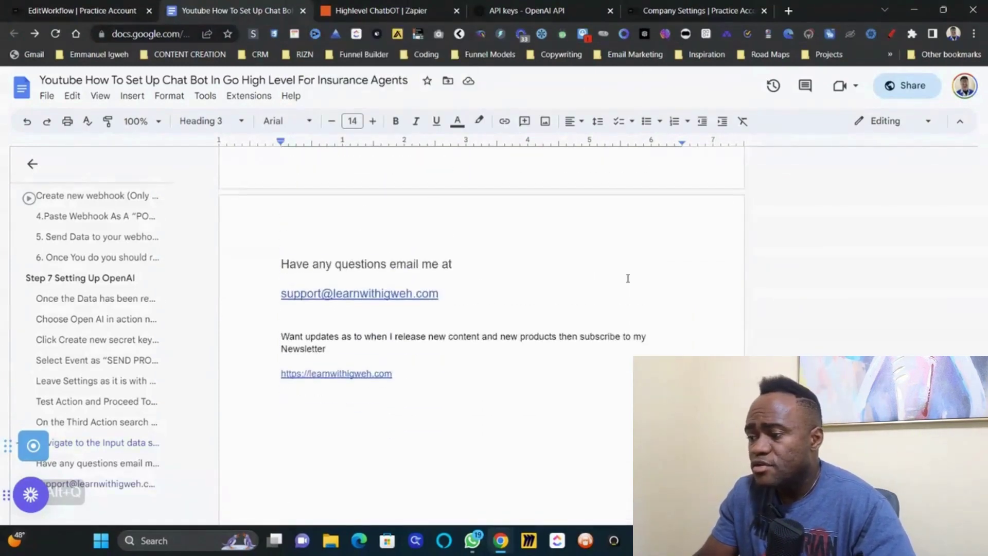
scroll(626, 277, up, 4)
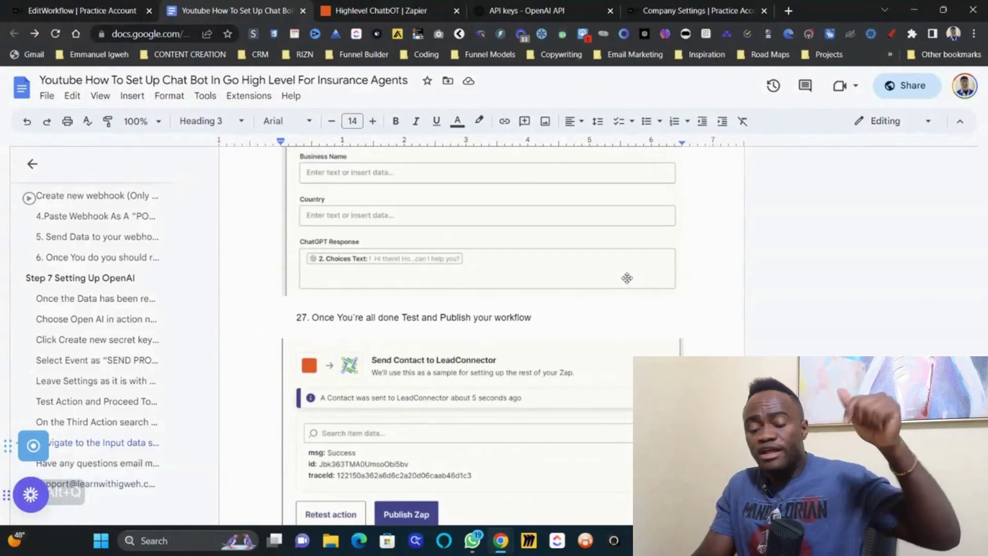